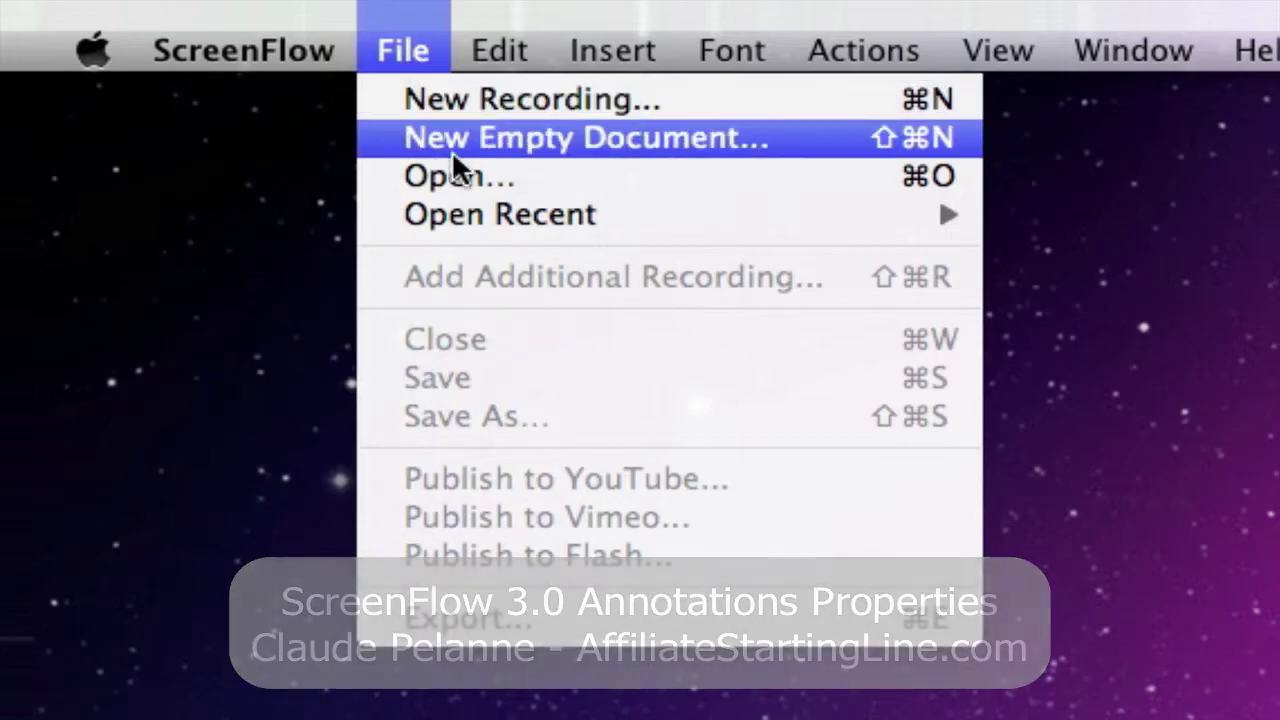
- Create a blank Untitled ScreenFlow document with File > New Empty Document
click(454, 142)
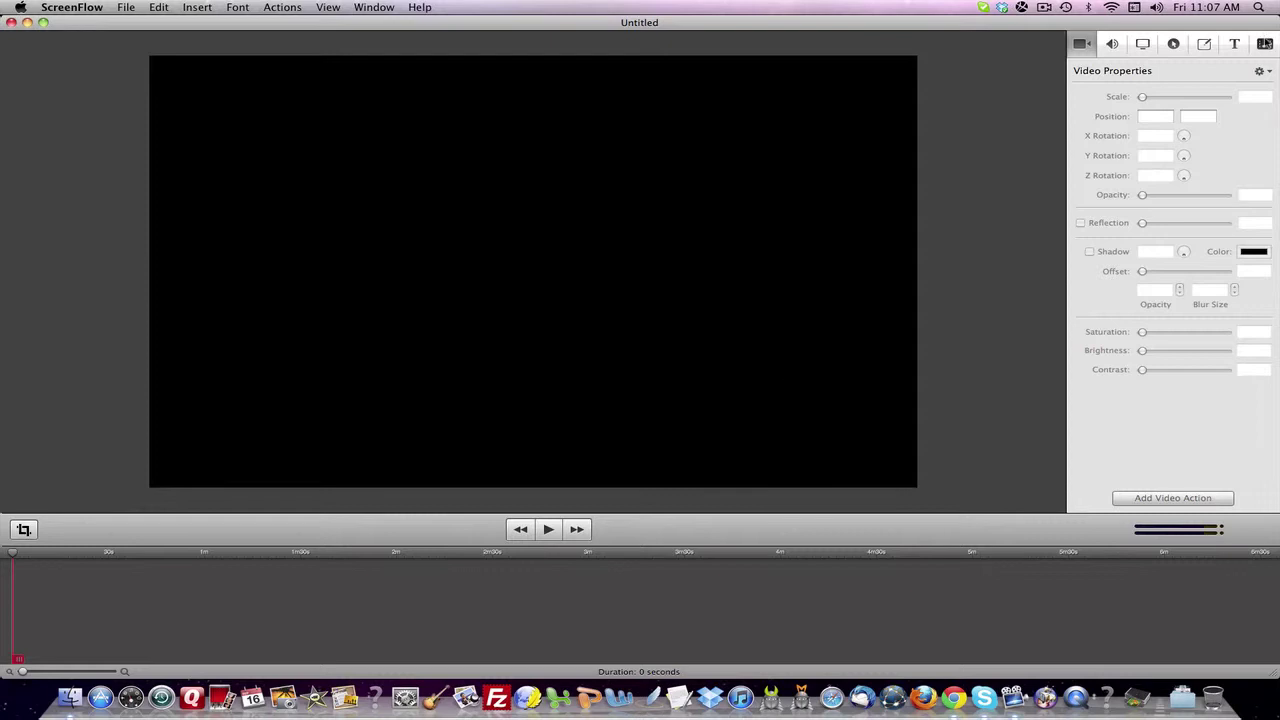
- Import 210_0383.MOV, 210_0384.MOV and 210_0385.MOV from Generator Videos into the media library
click(1265, 44)
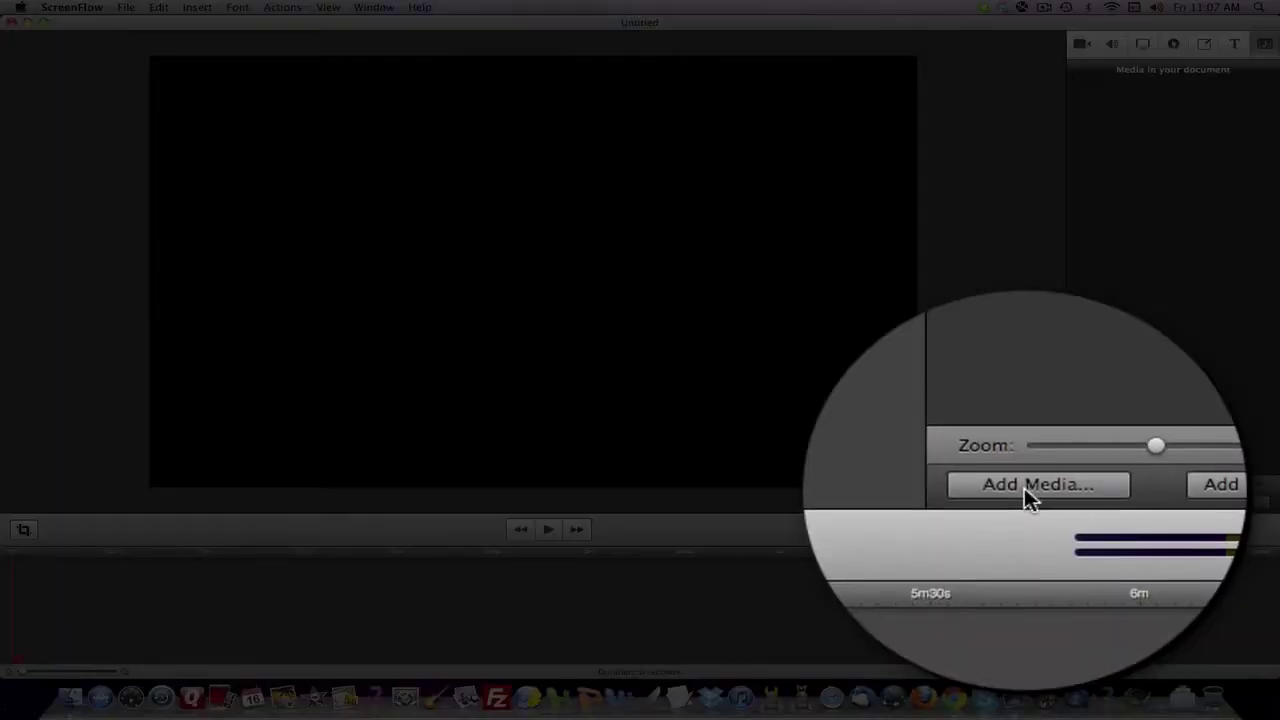
click(1024, 487)
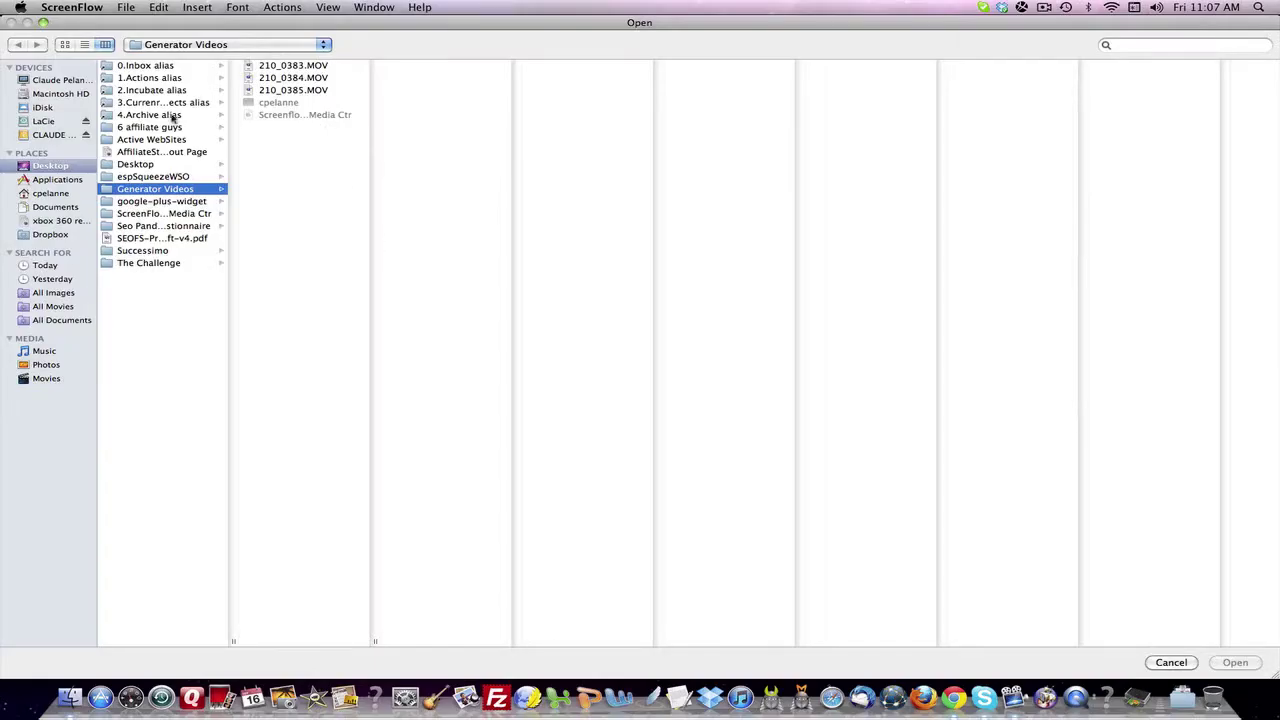
click(268, 67)
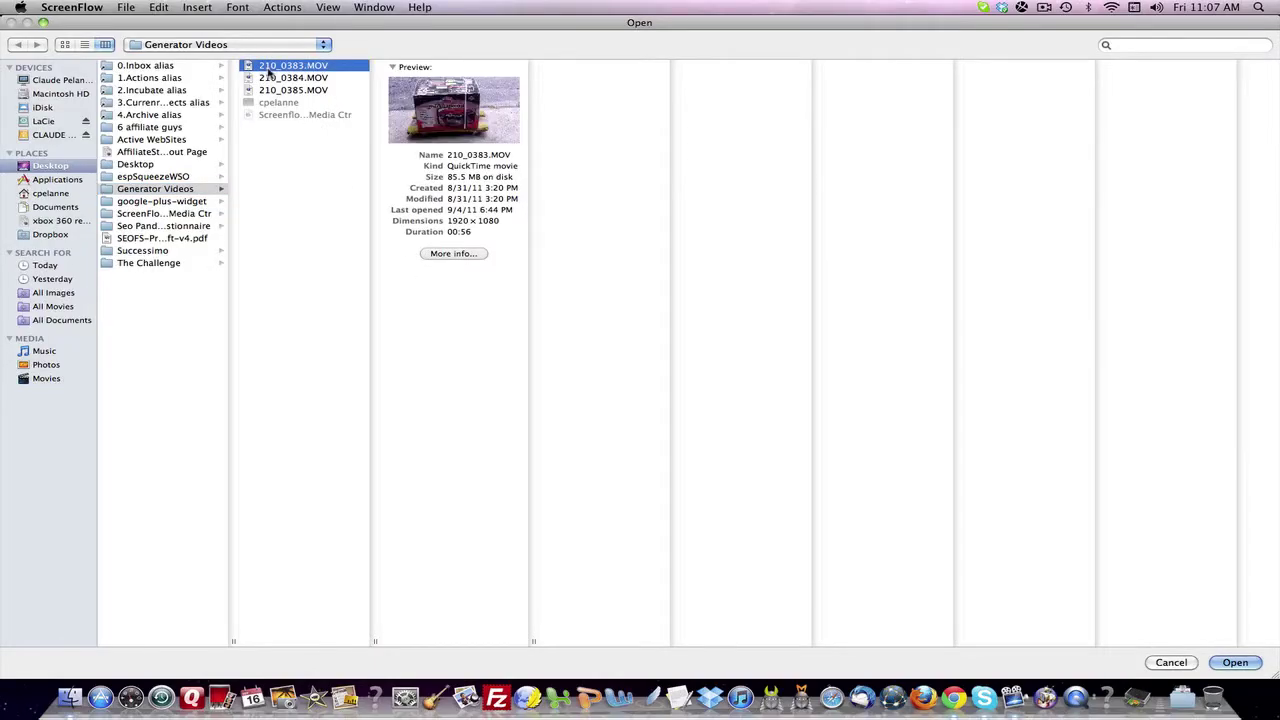
shift+click(268, 78)
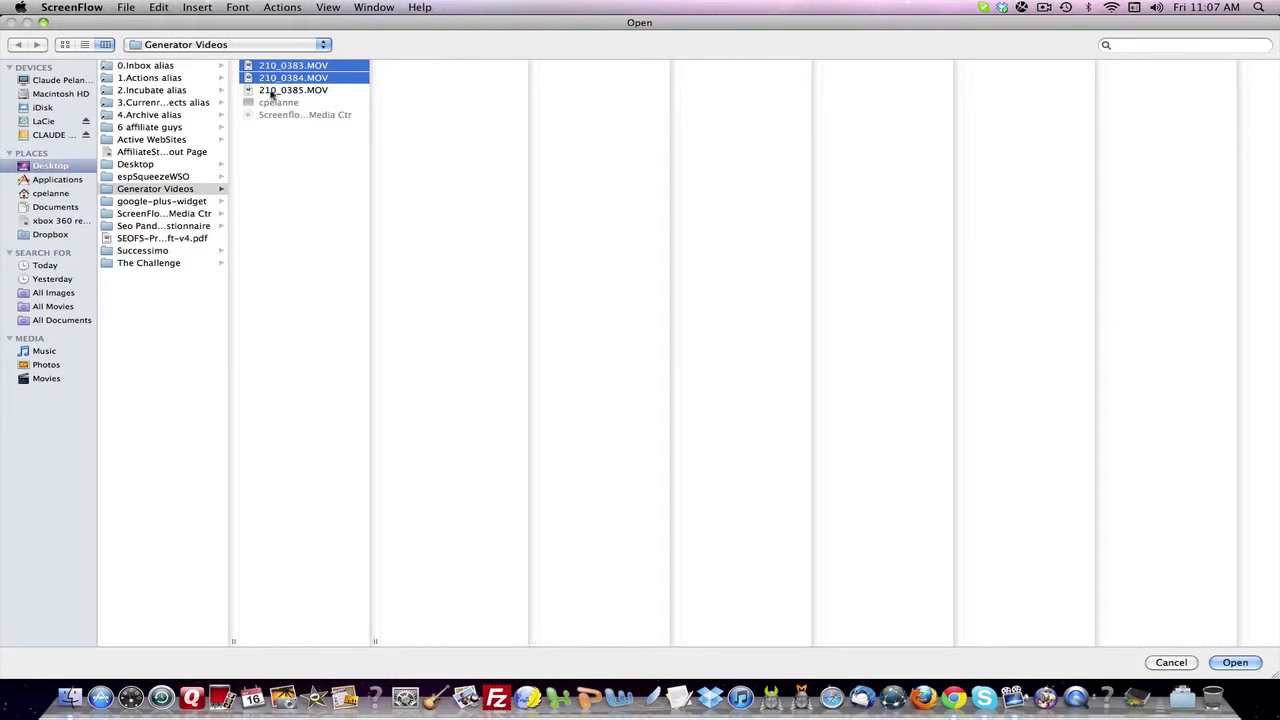
shift+click(271, 90)
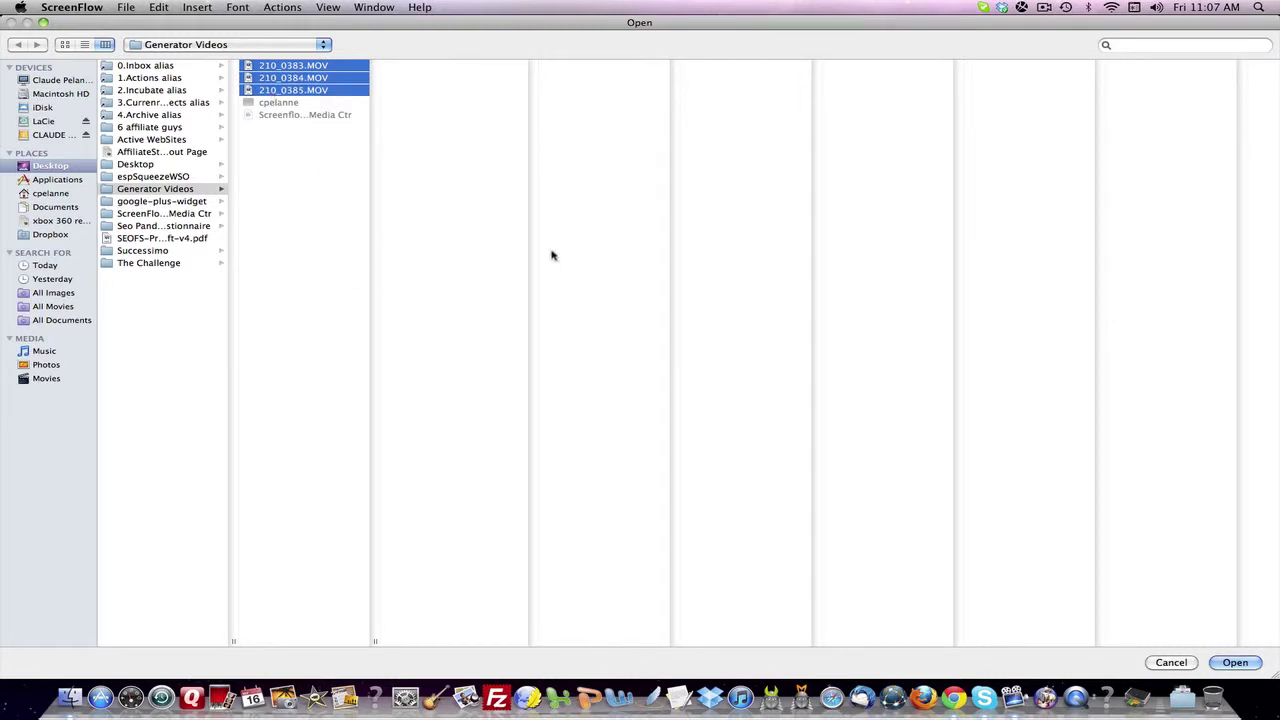
click(1238, 662)
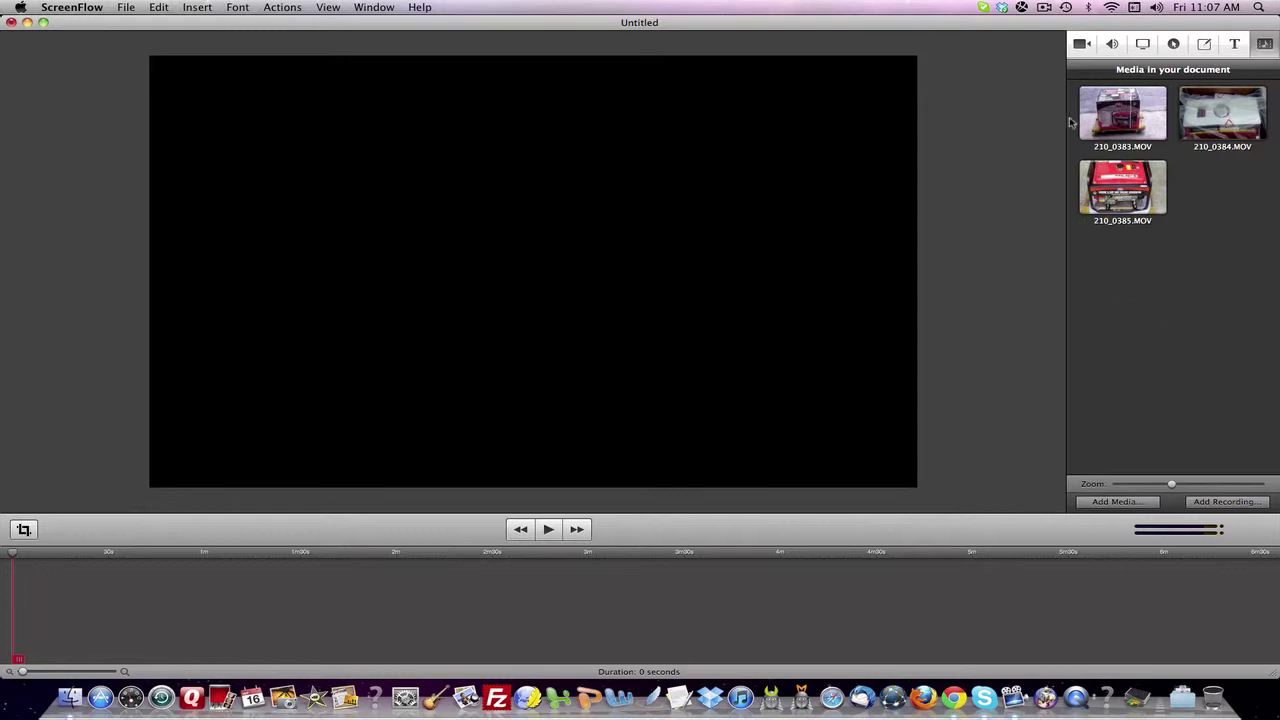
click(1124, 121)
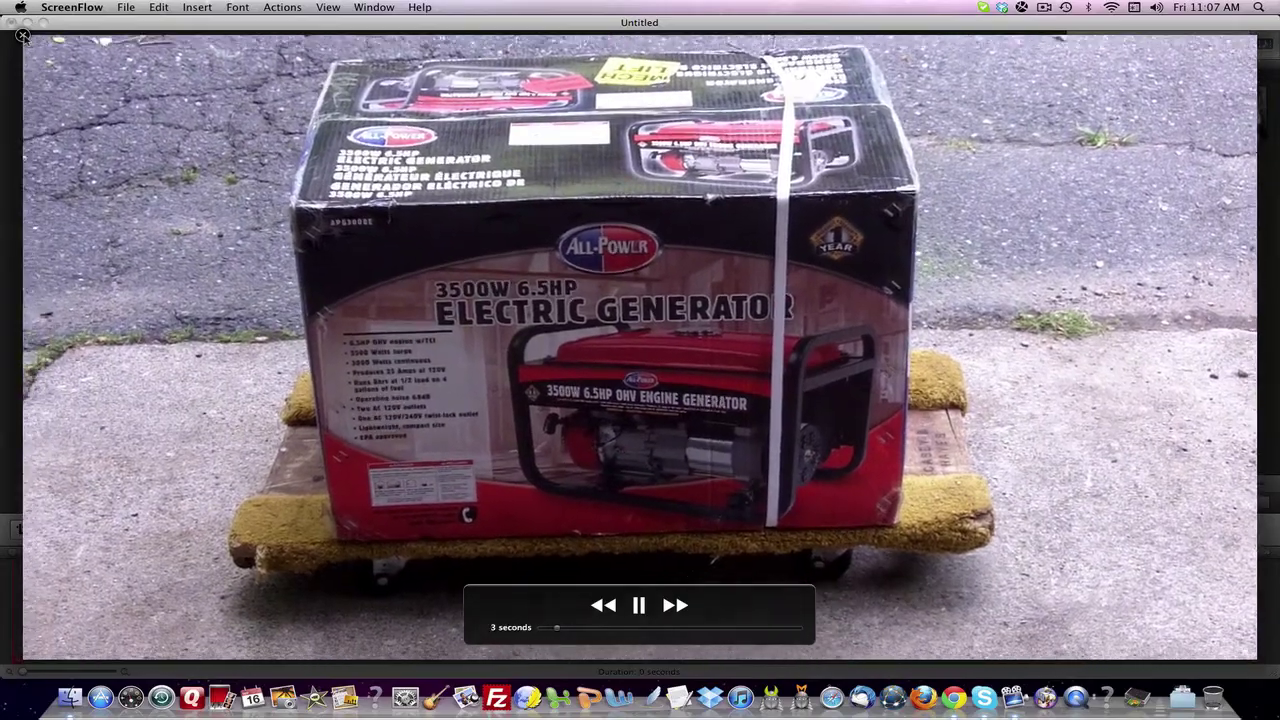
click(22, 36)
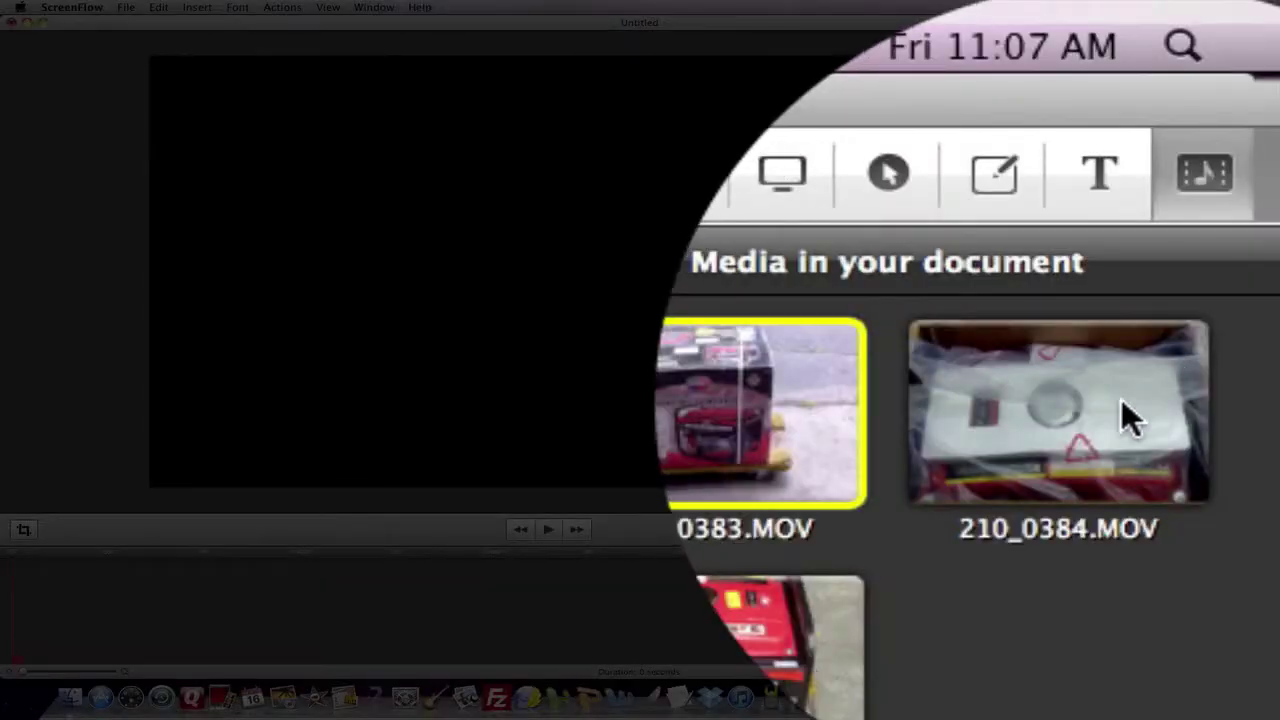
click(1255, 118)
click(788, 438)
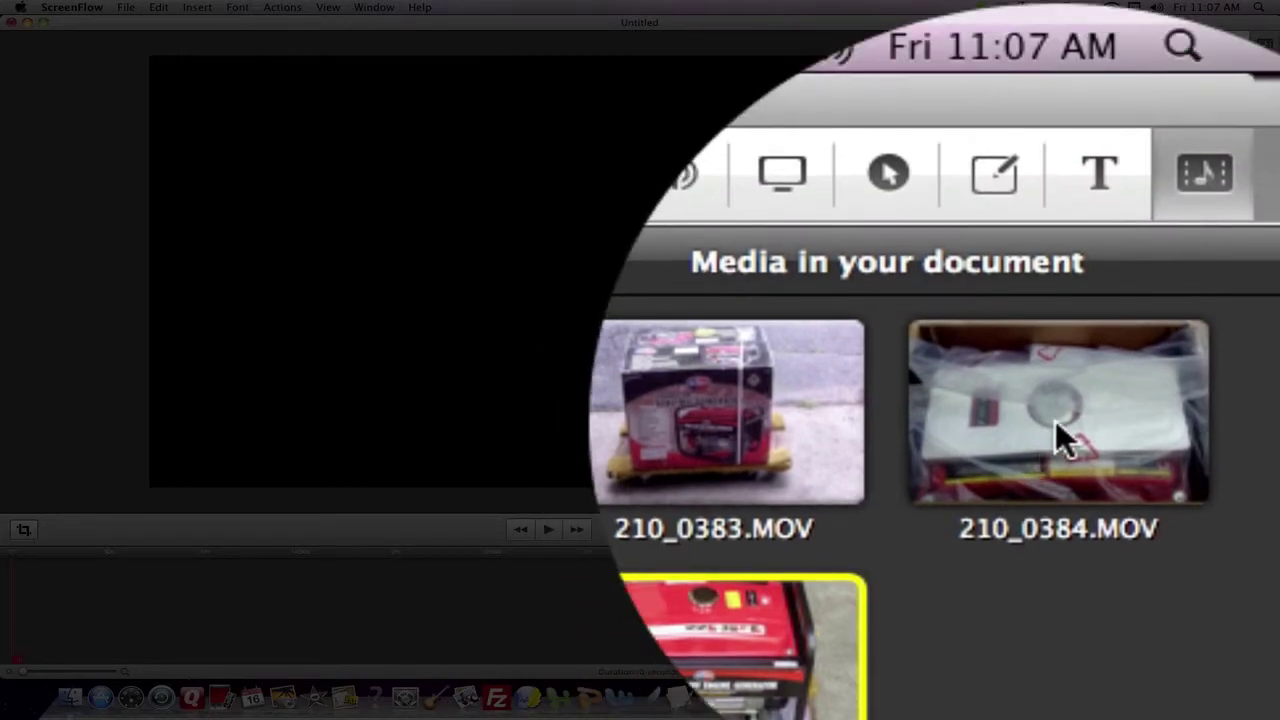
click(1056, 422)
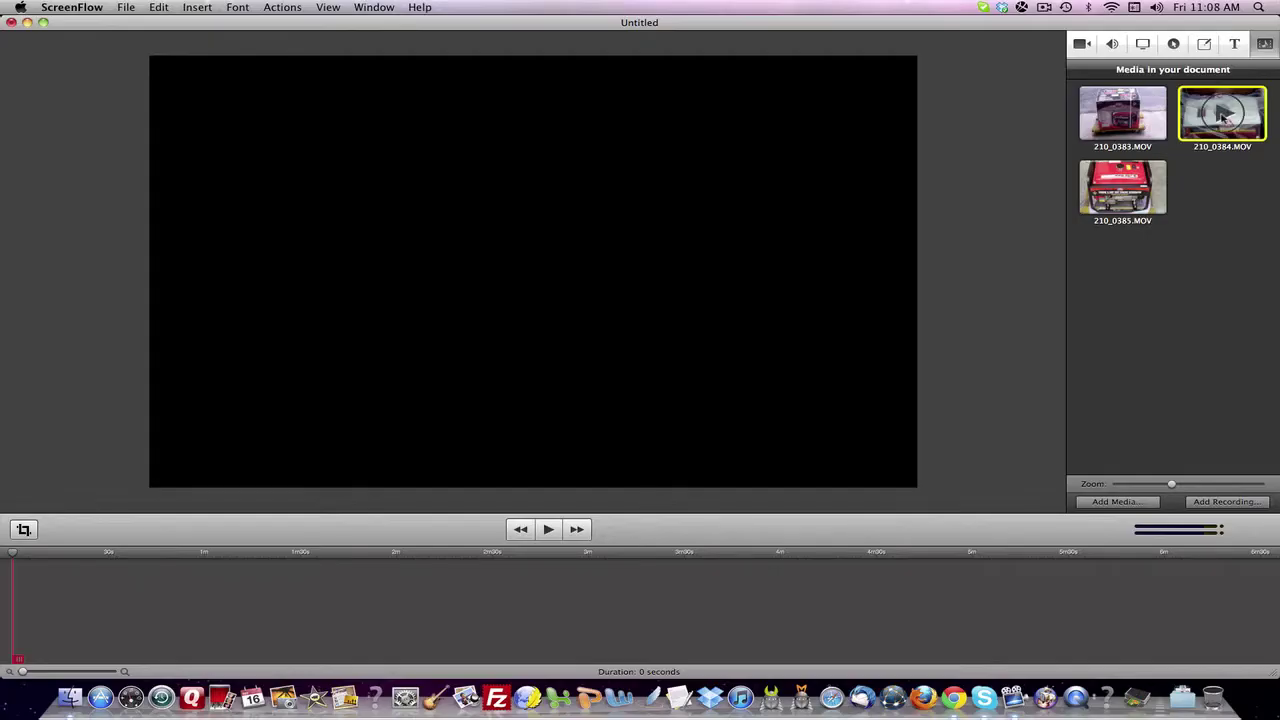
click(1222, 116)
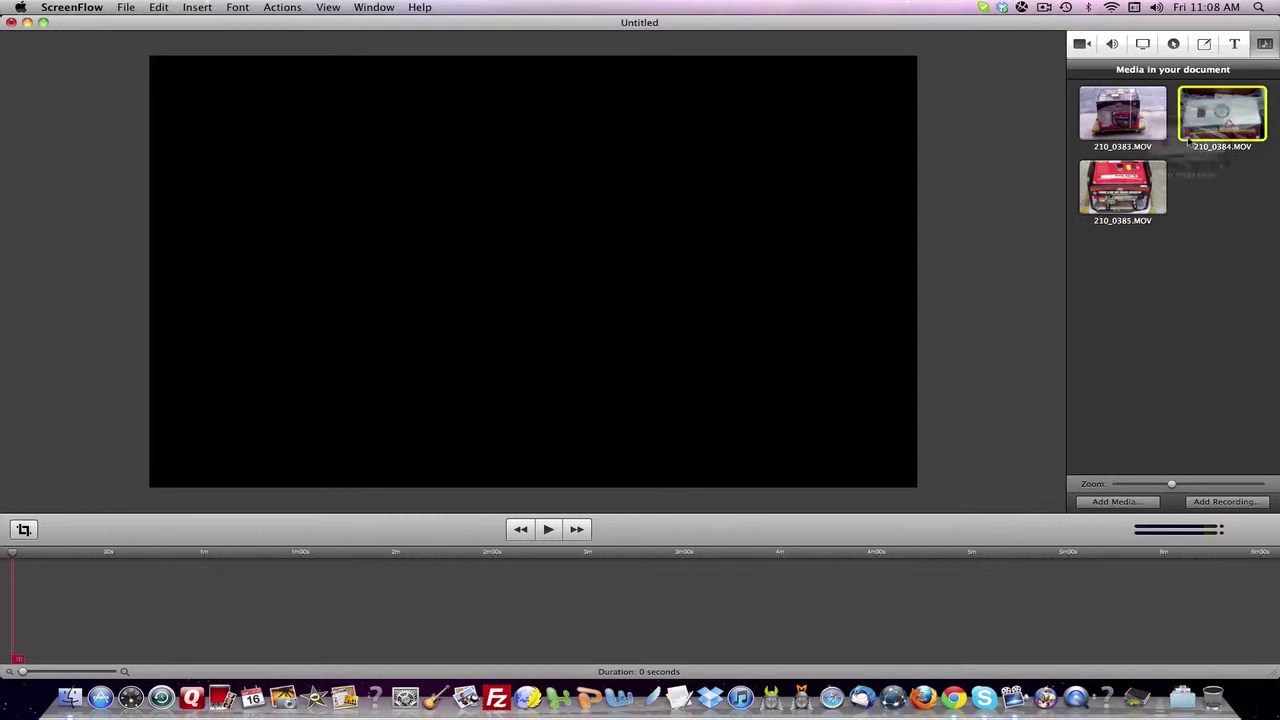
click(1226, 116)
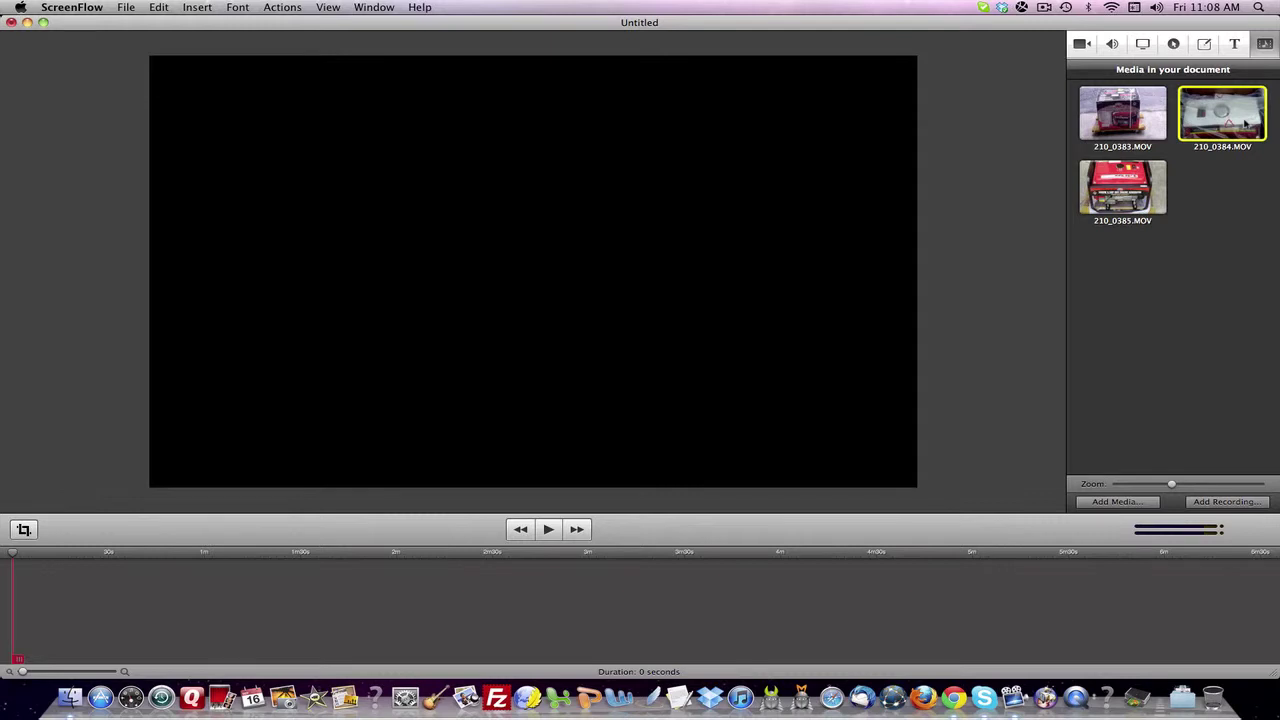
- Place 210_0384.MOV on the timeline and detach its audio
drag(1245, 122, 57, 592)
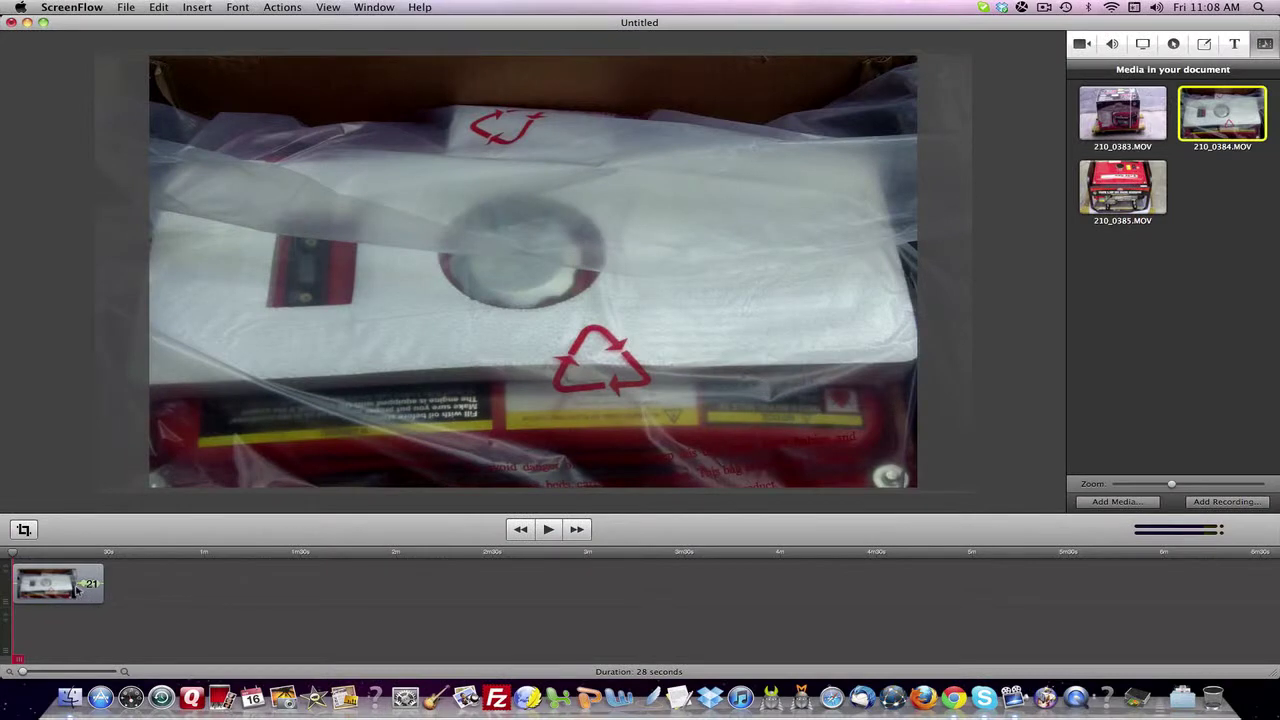
right_click(76, 590)
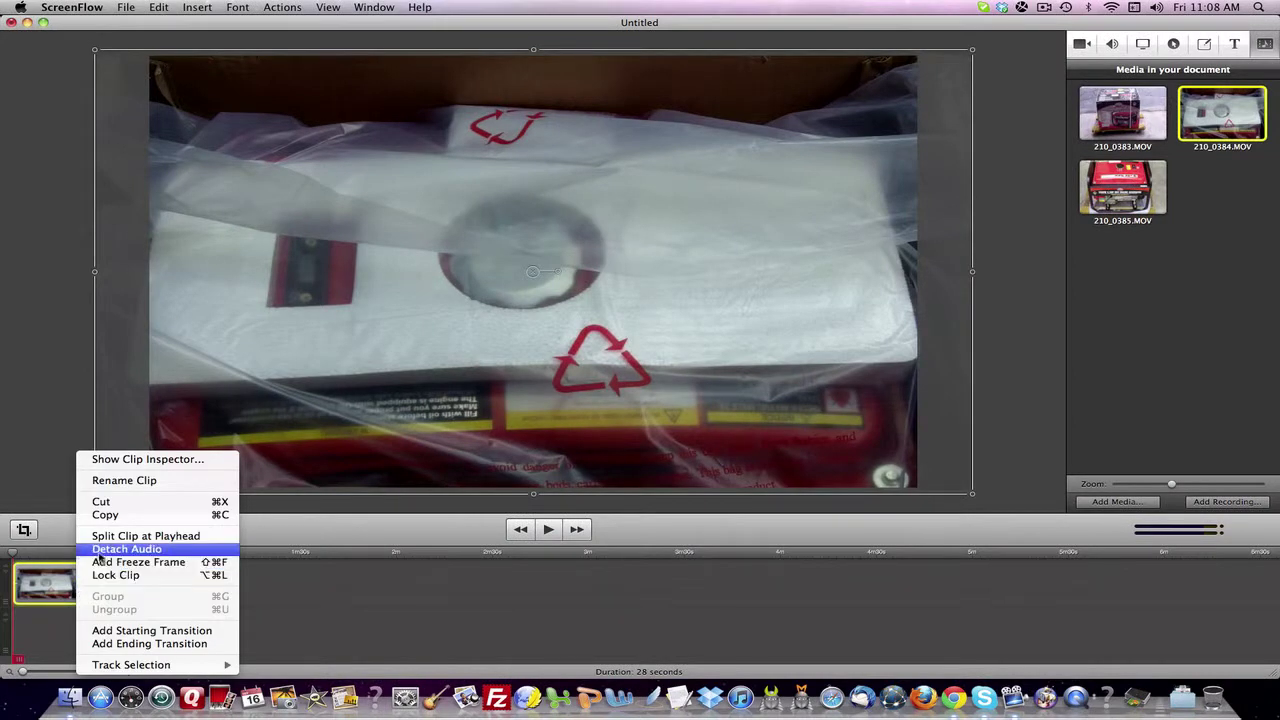
click(100, 549)
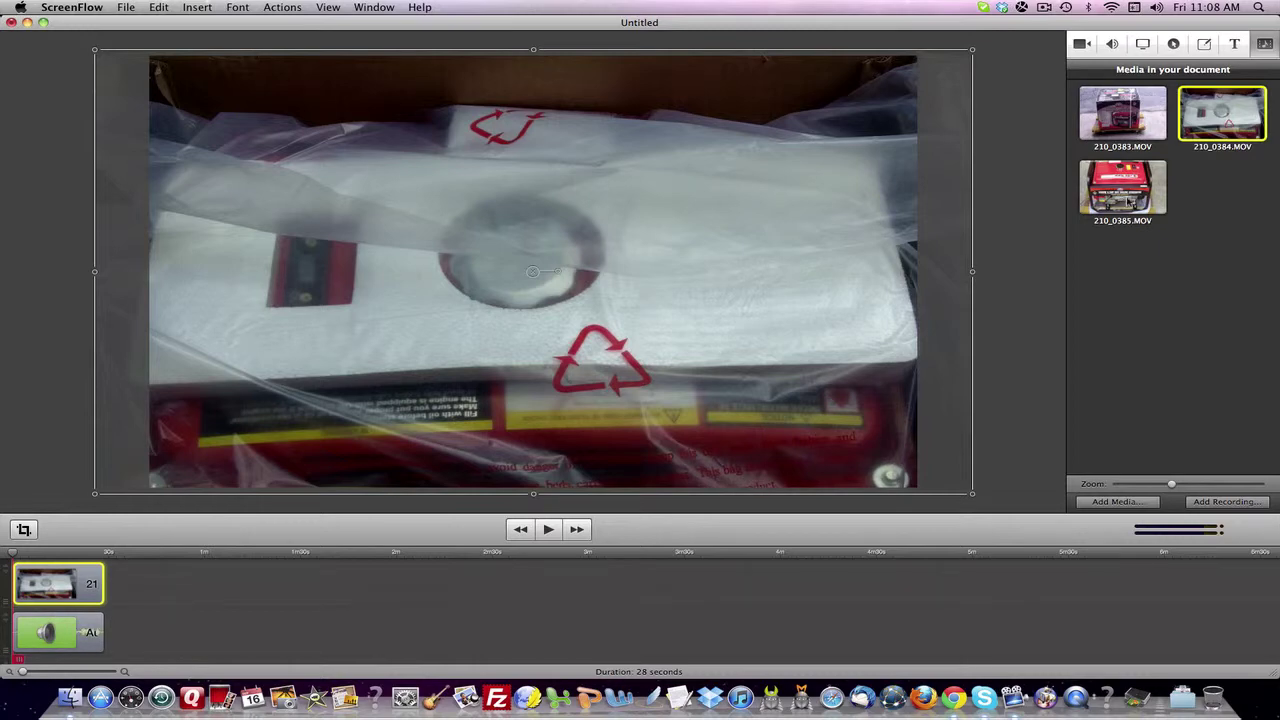
- Add 210_0383.MOV right after the first clip and detach its audio
drag(1120, 118, 60, 584)
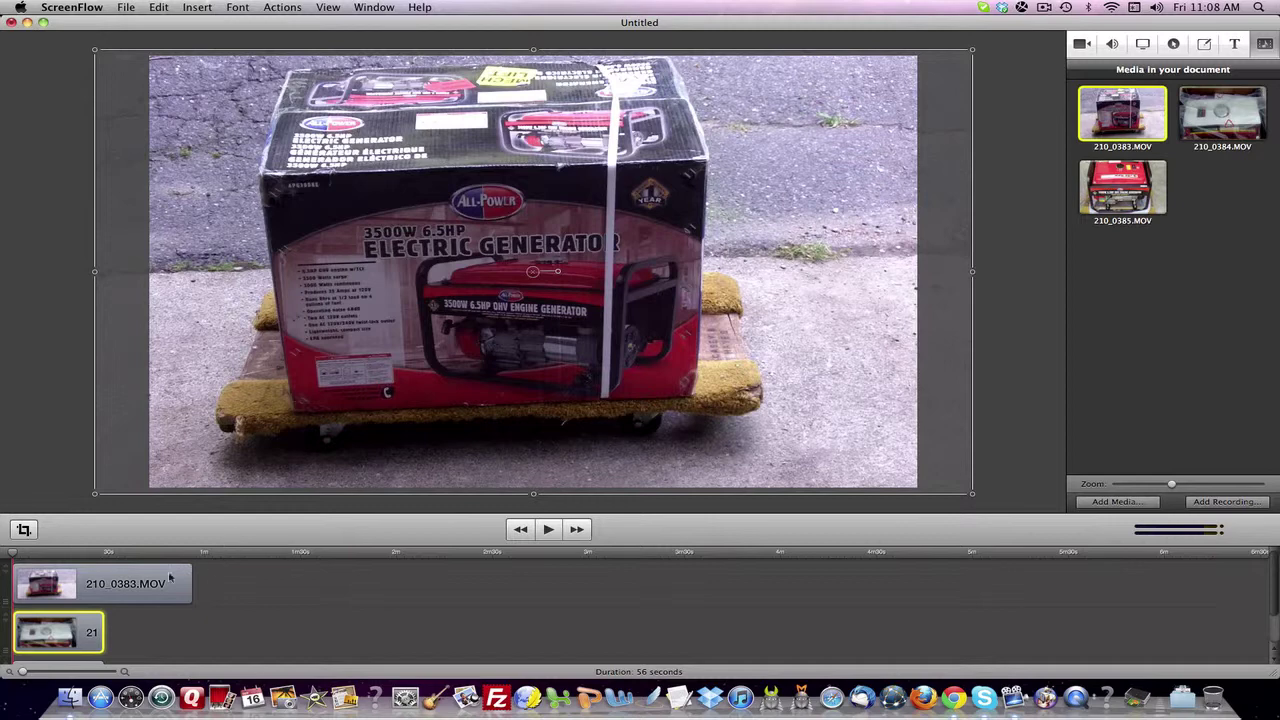
drag(170, 577, 233, 628)
drag(330, 627, 334, 626)
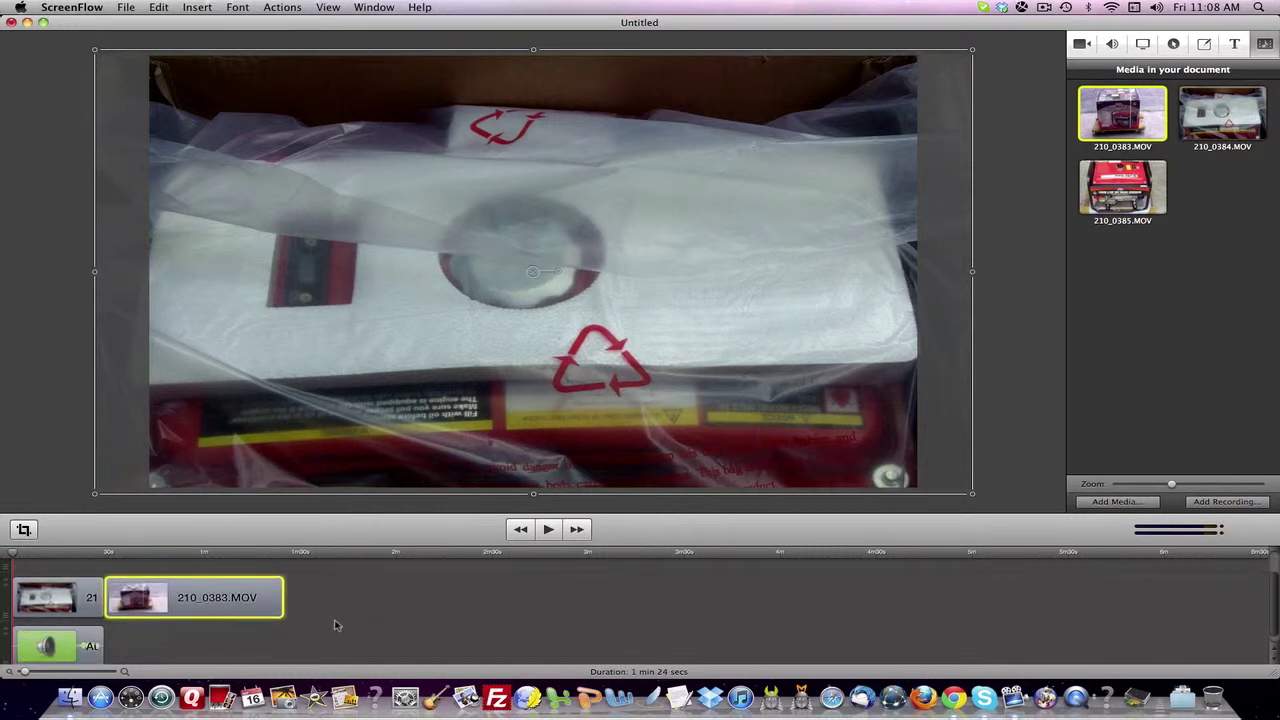
right_click(186, 594)
click(255, 546)
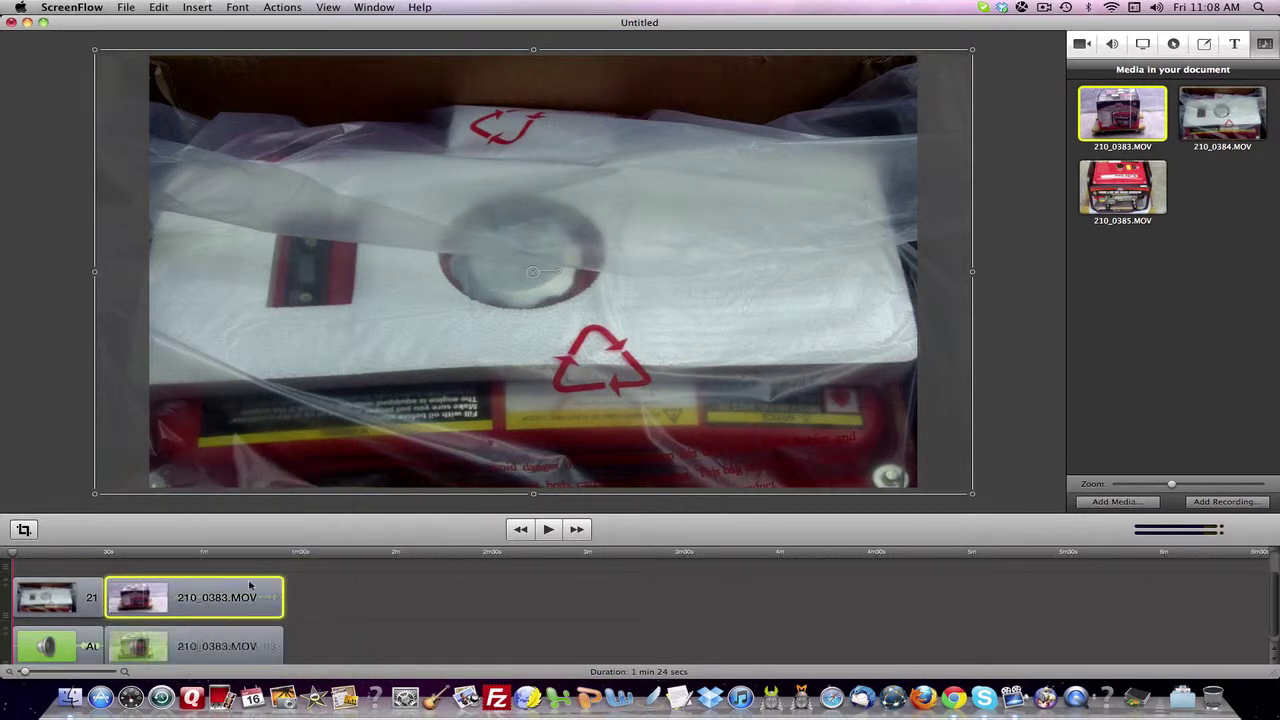
click(389, 608)
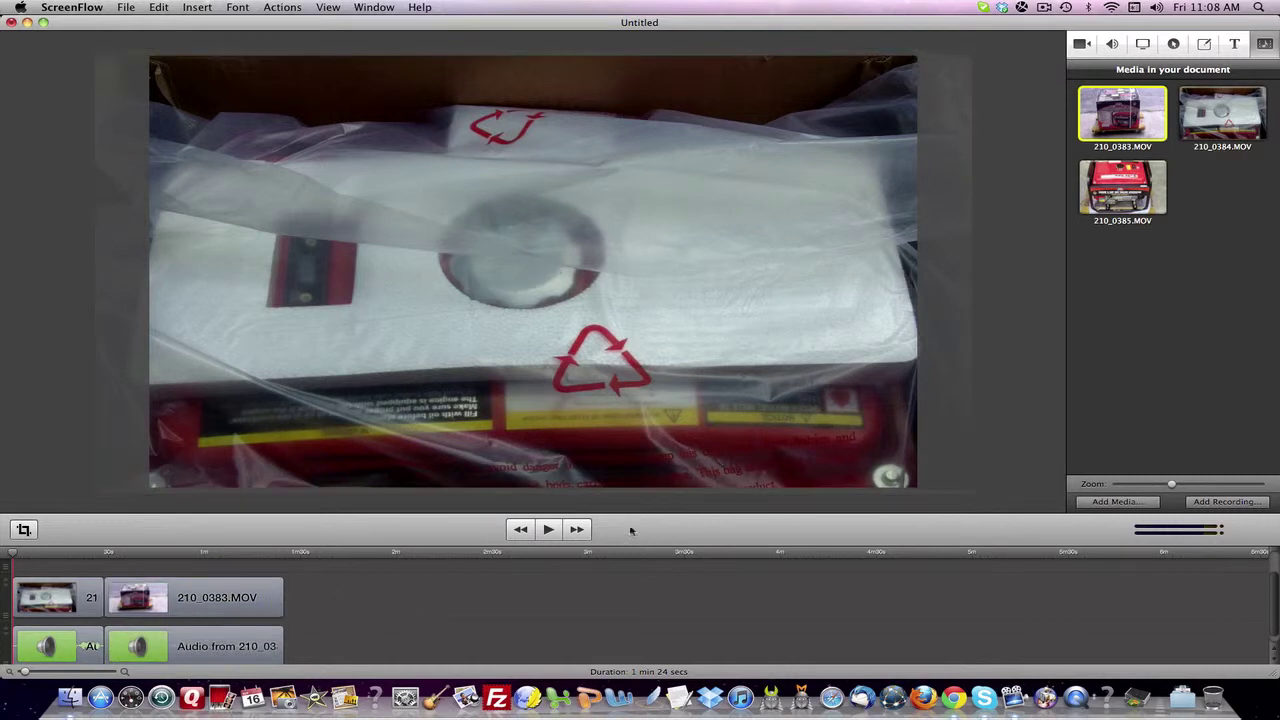
- Add 210_0385.MOV, detach its audio, and close the gaps so it abuts 210_0383.MOV
drag(1122, 188, 338, 608)
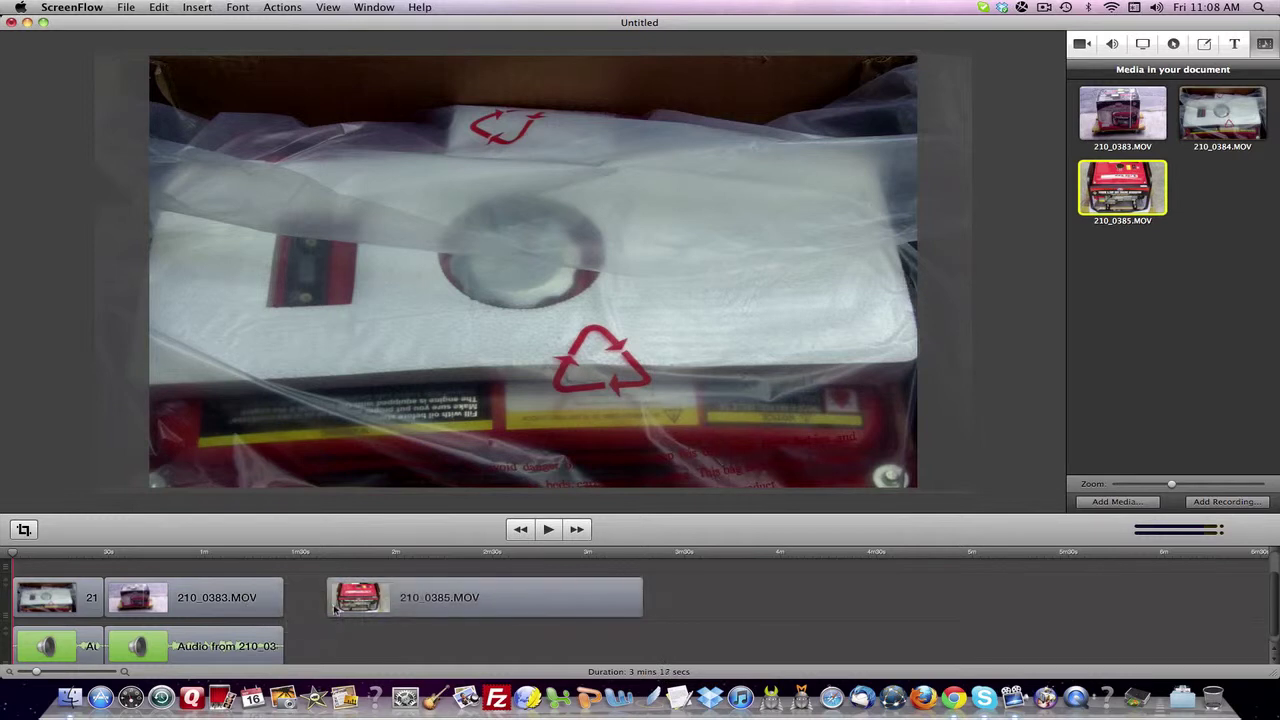
right_click(383, 605)
click(430, 550)
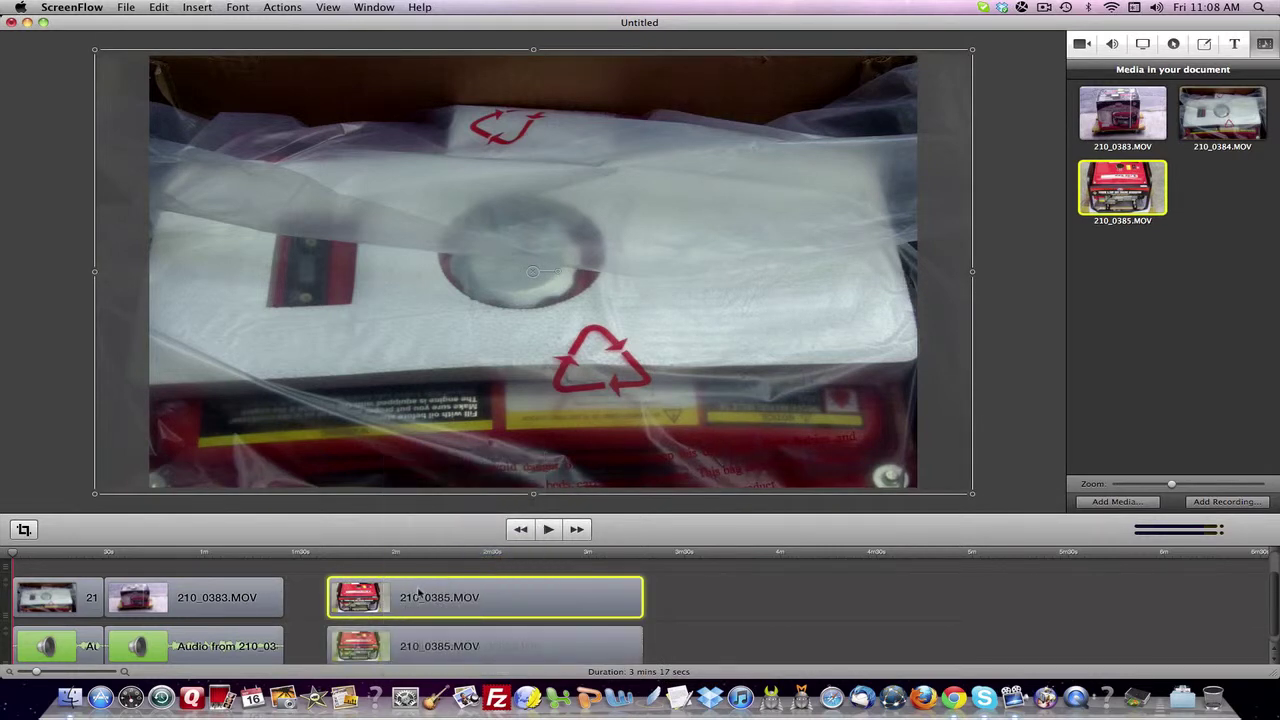
drag(420, 600, 378, 600)
drag(410, 649, 367, 649)
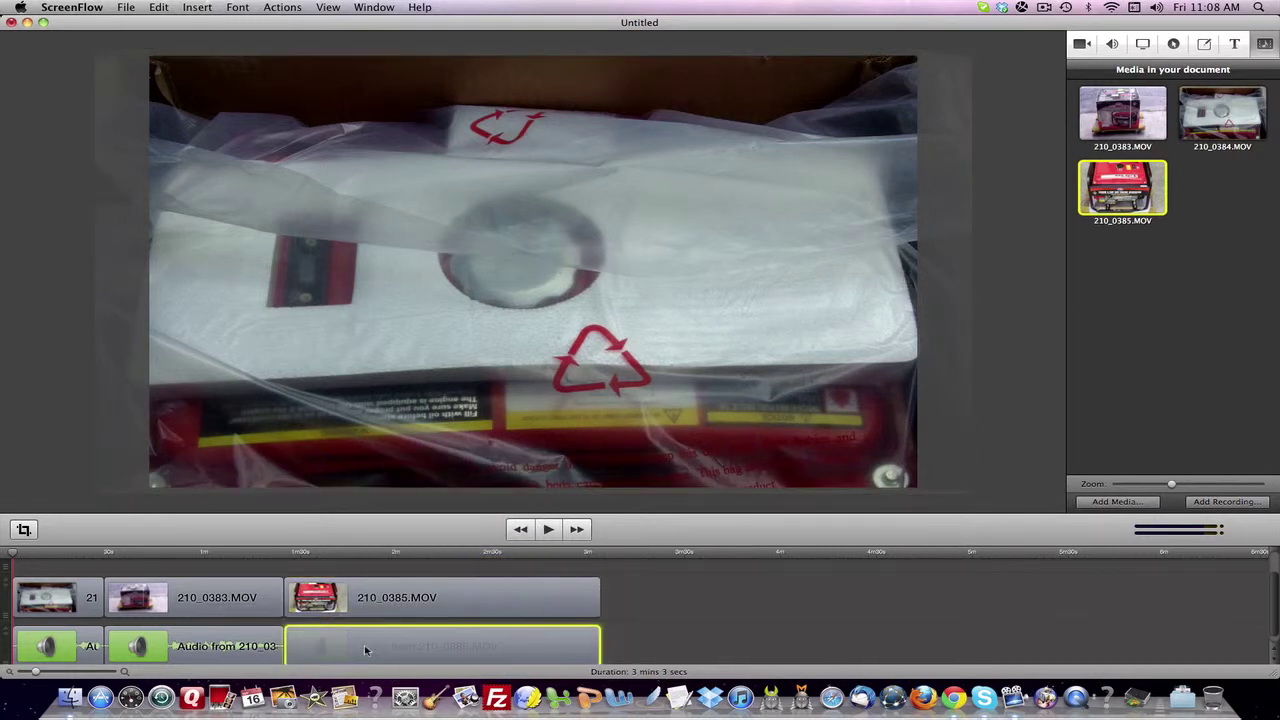
click(634, 603)
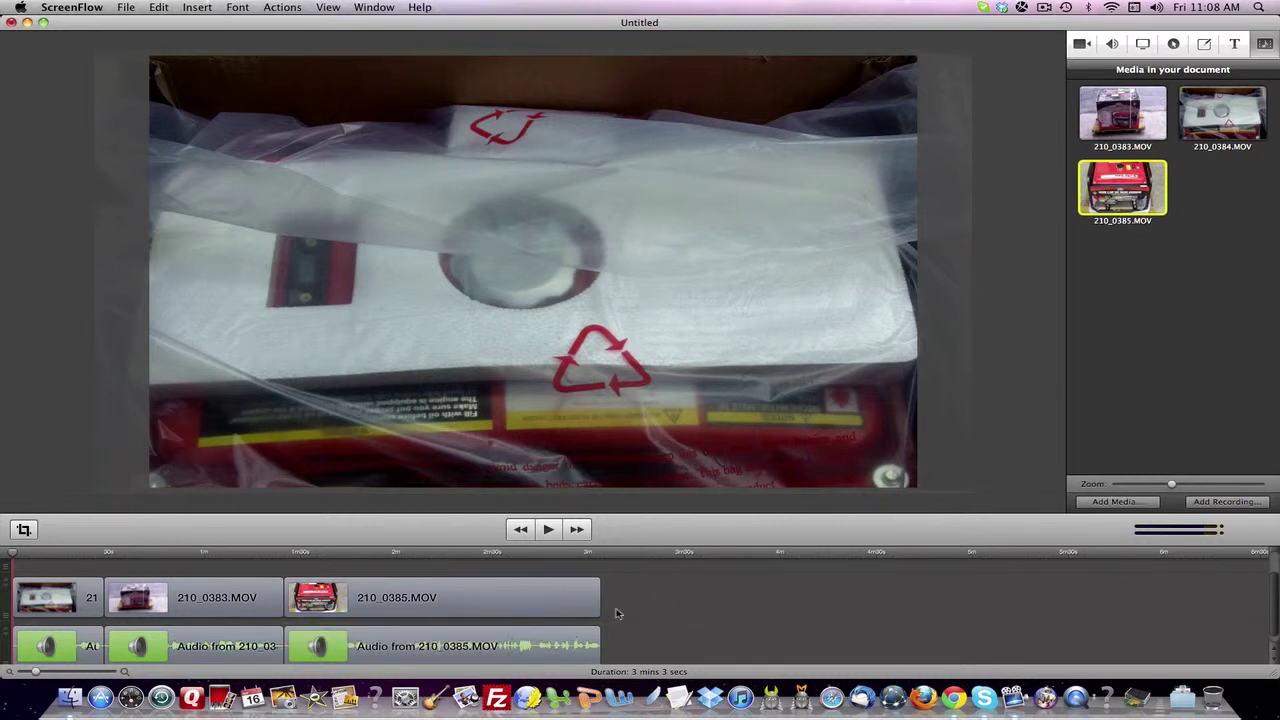
- Stop playback and add a text box over the video
click(1235, 45)
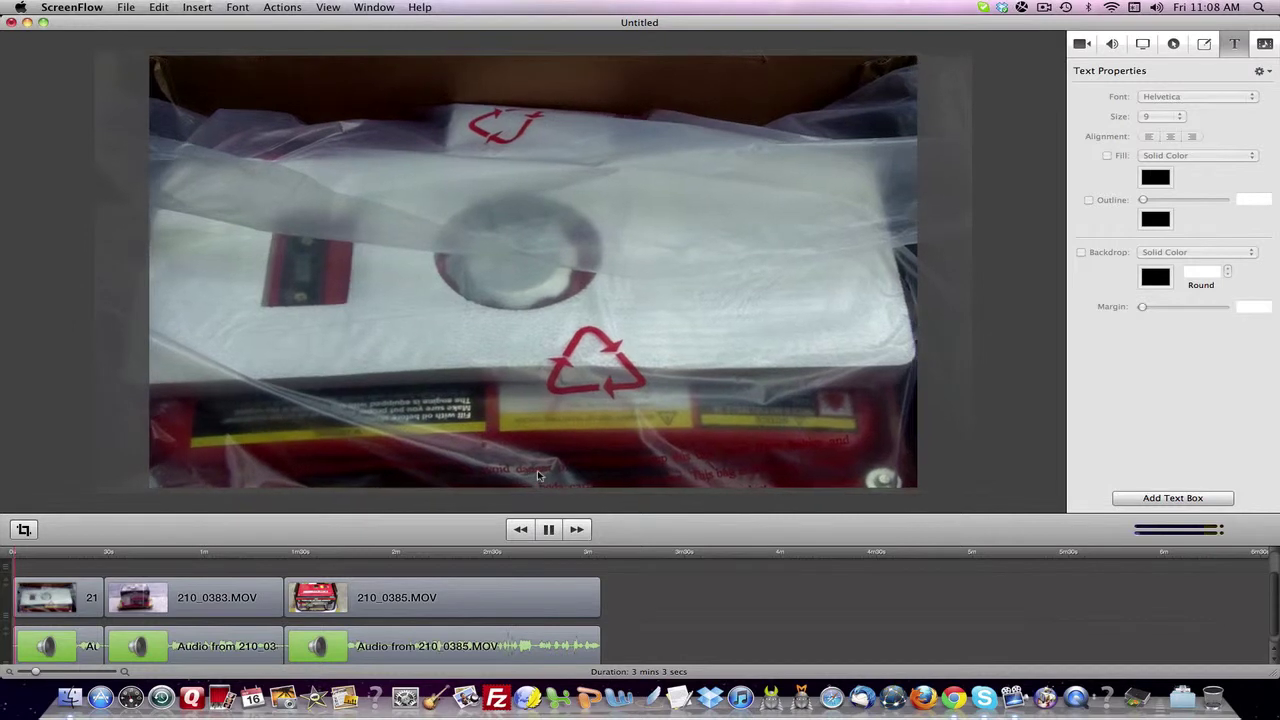
key(space)
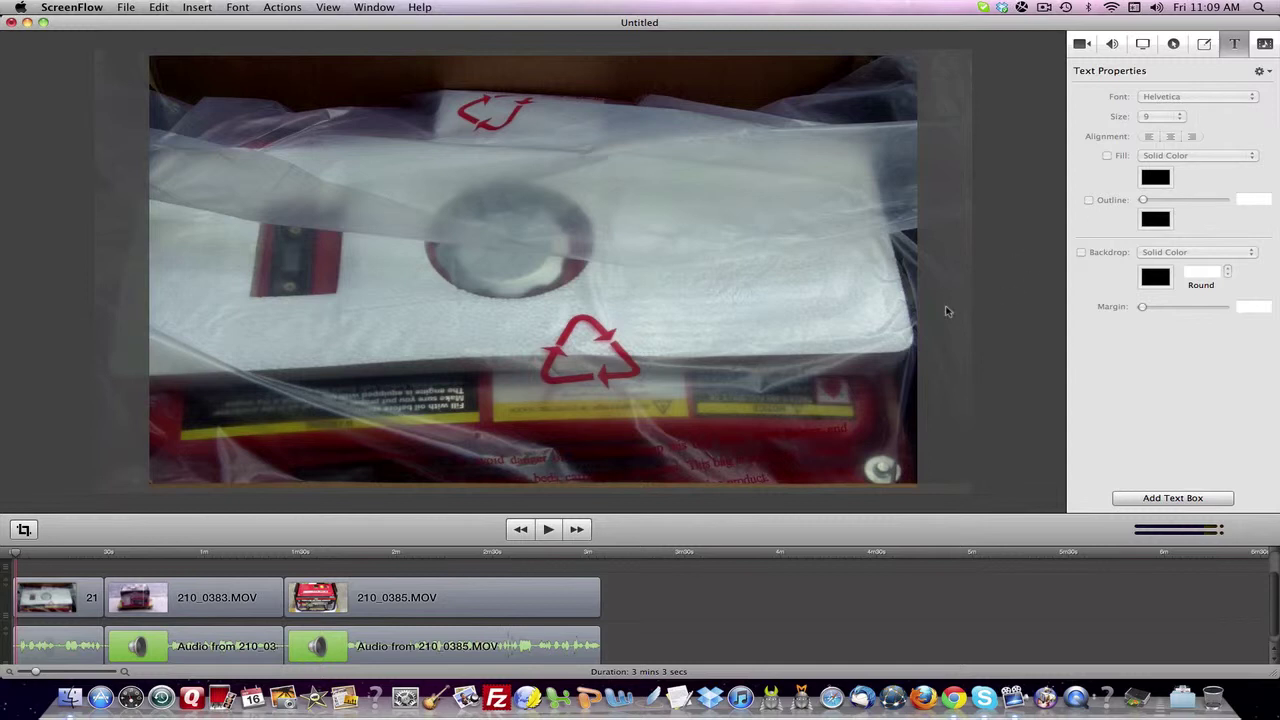
click(67, 650)
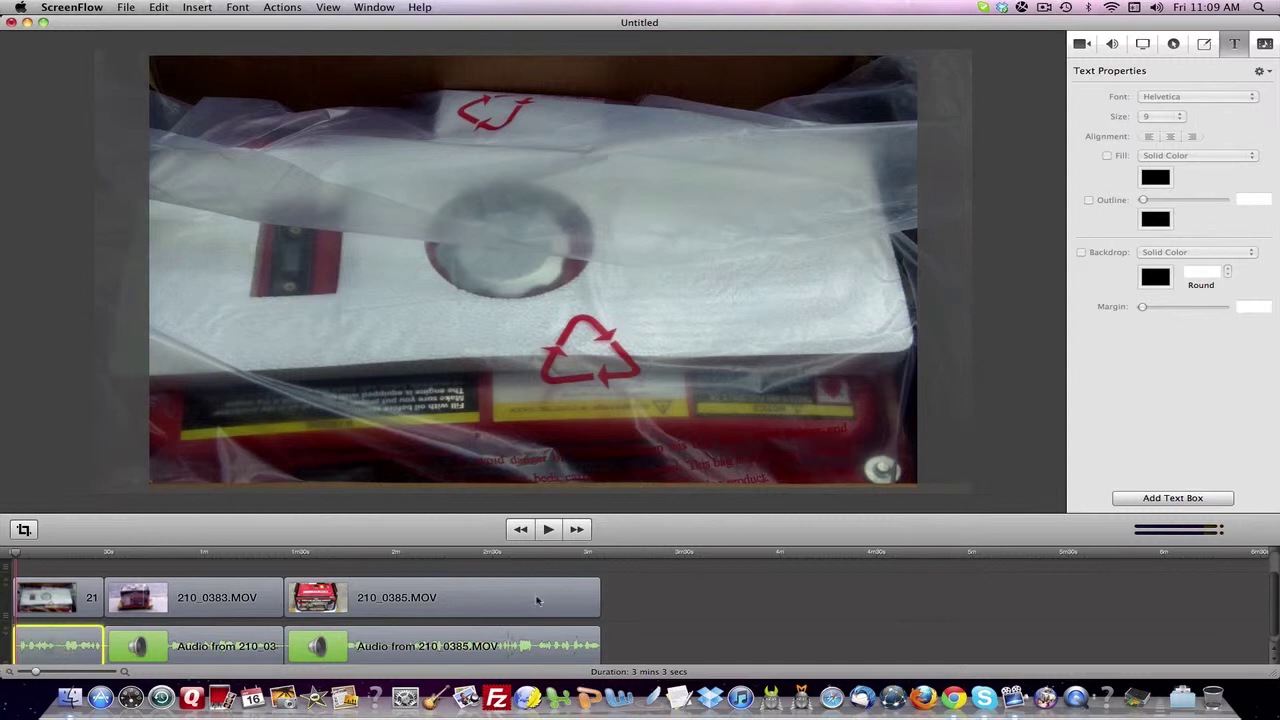
click(1199, 506)
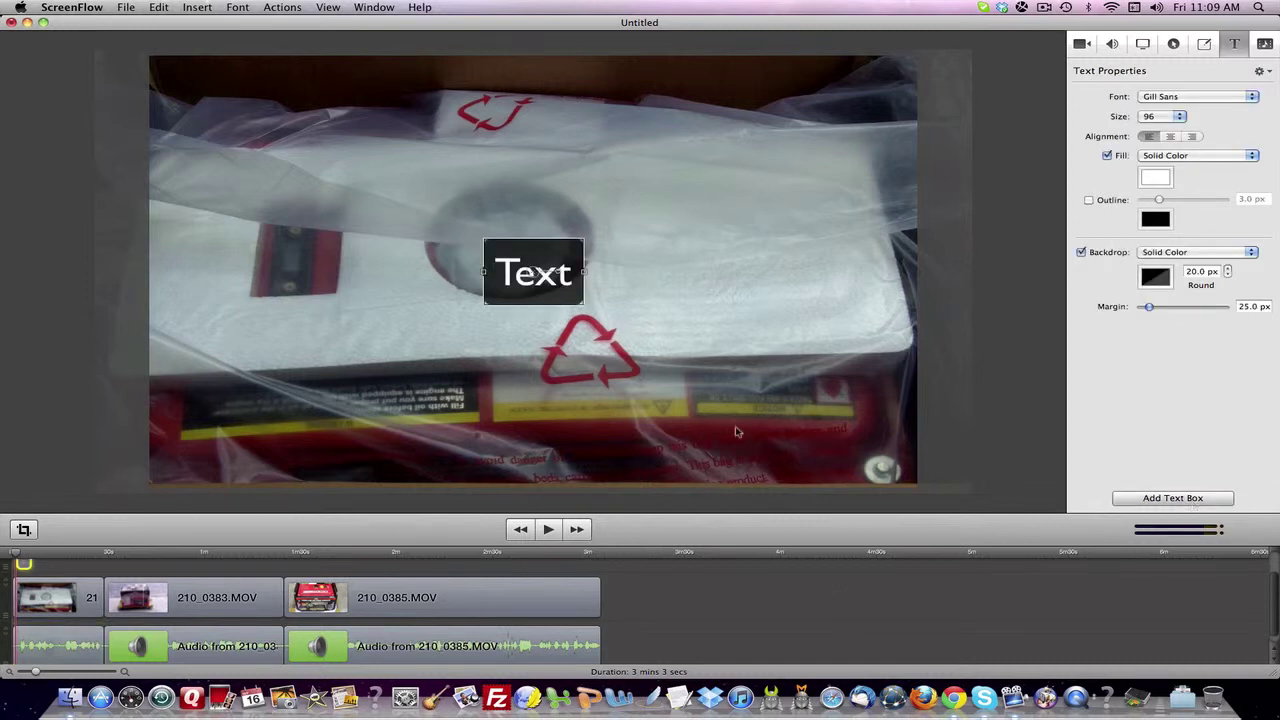
- Set the caption to Tahoma, size 36, centre-aligned, and bring up its backdrop colours
click(1258, 97)
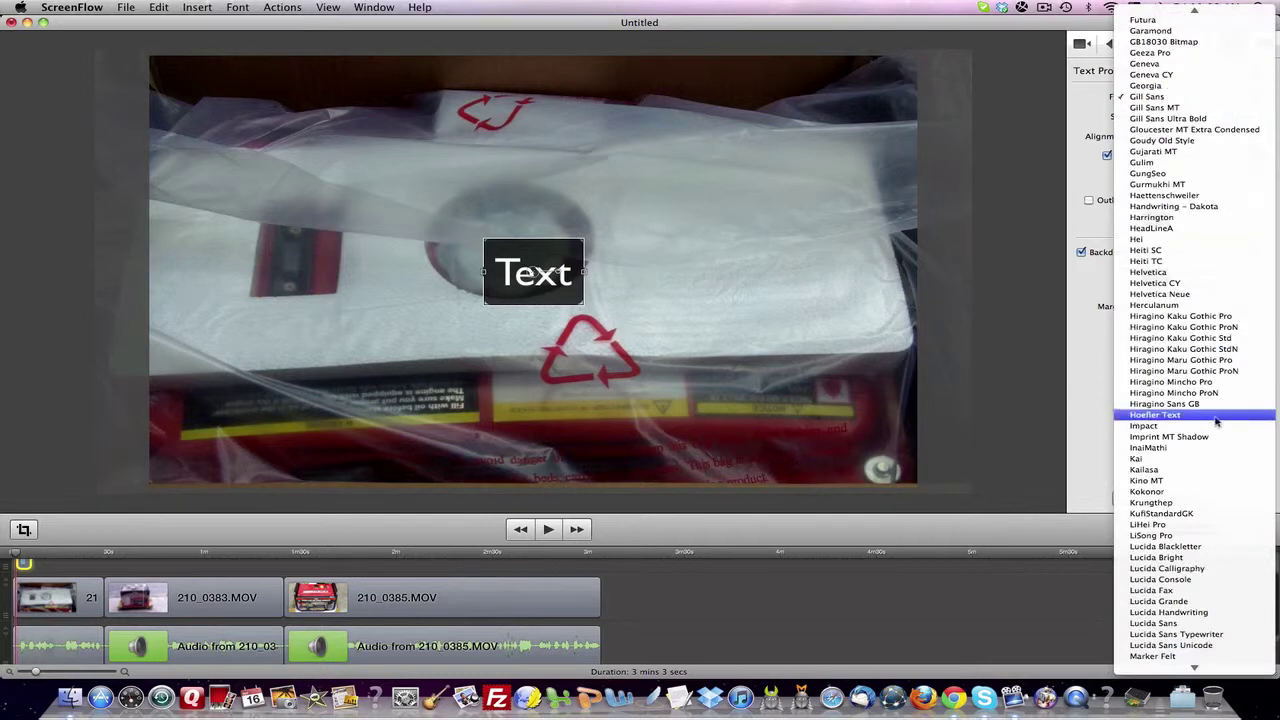
scroll(1188, 428, down, 10)
scroll(1188, 428, down, 4)
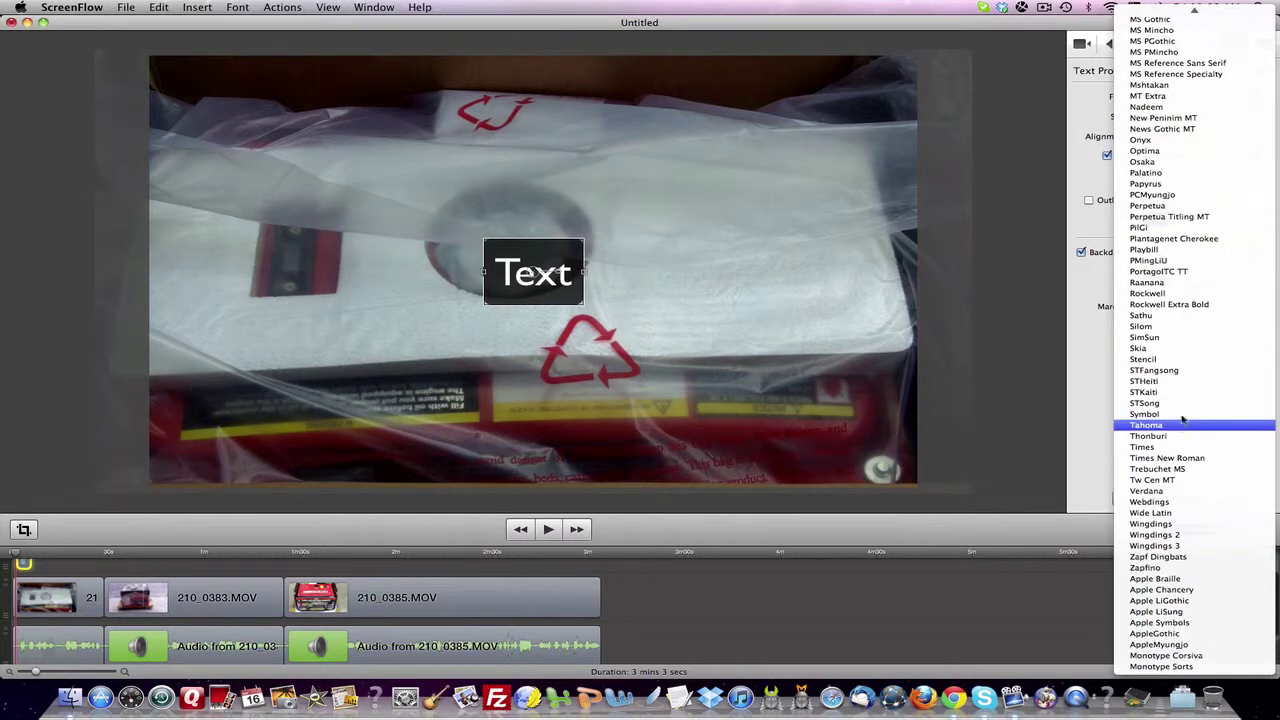
click(1182, 424)
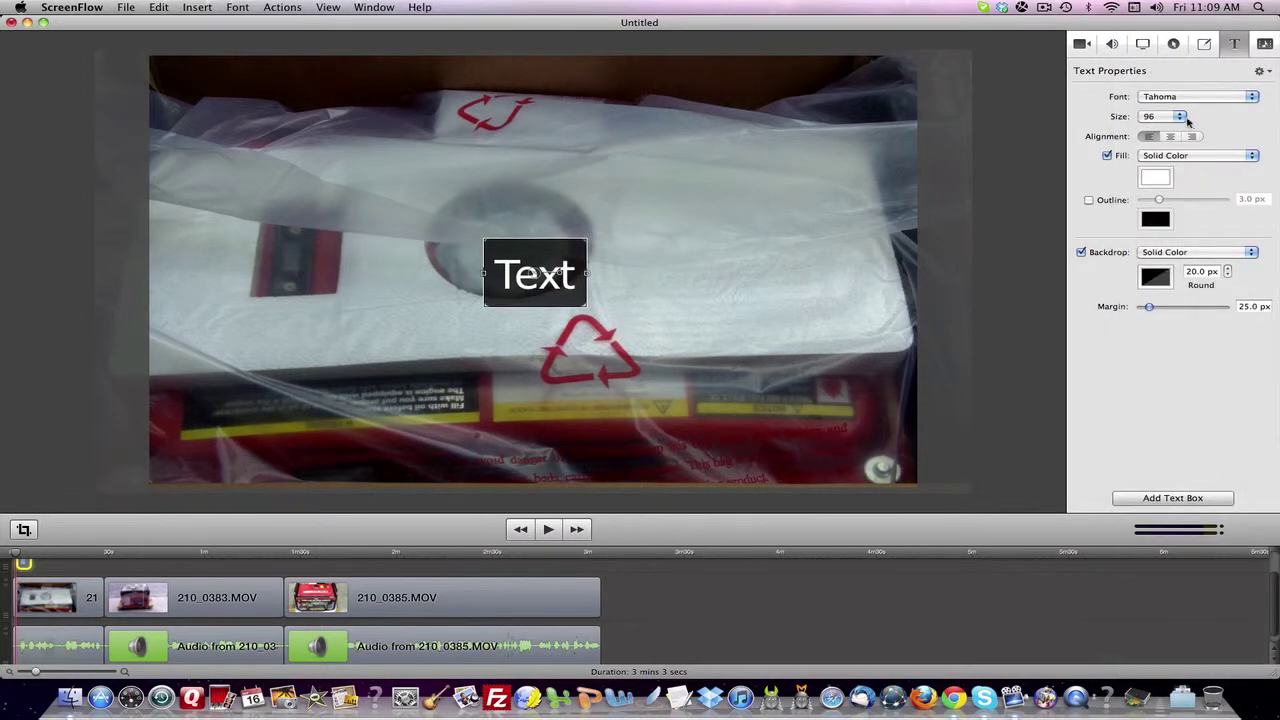
click(1181, 117)
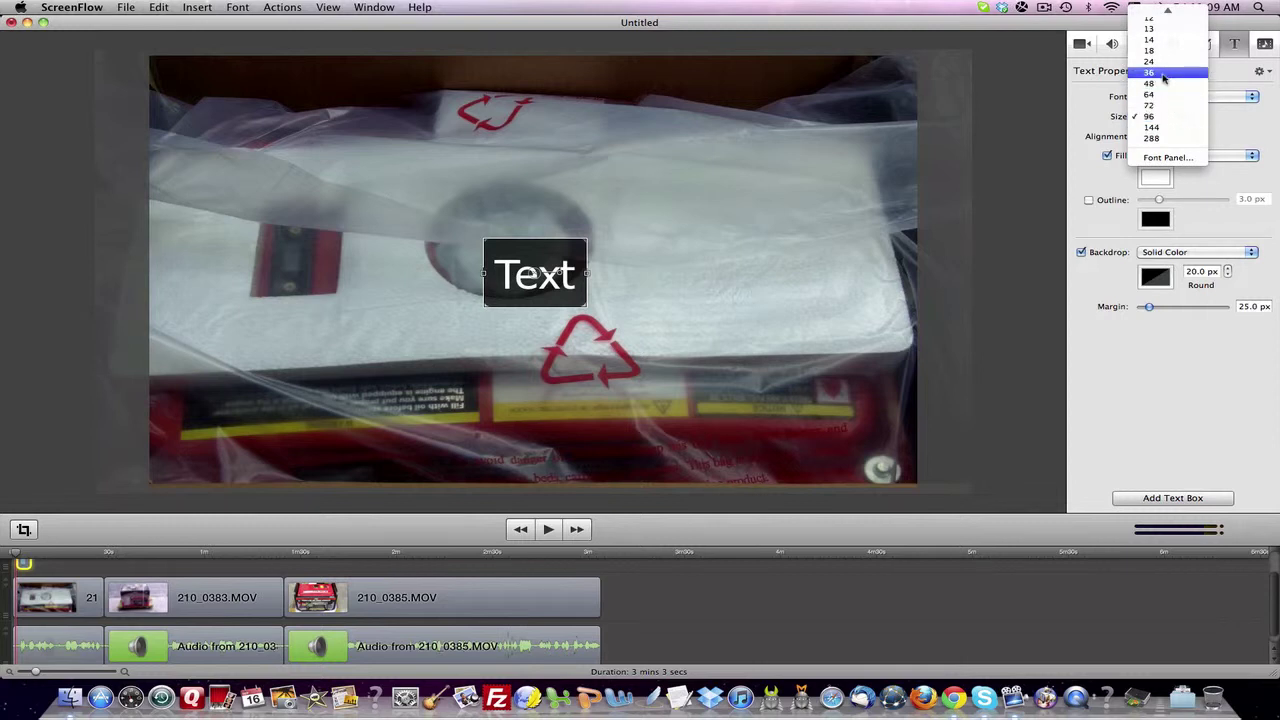
click(1175, 74)
click(1170, 137)
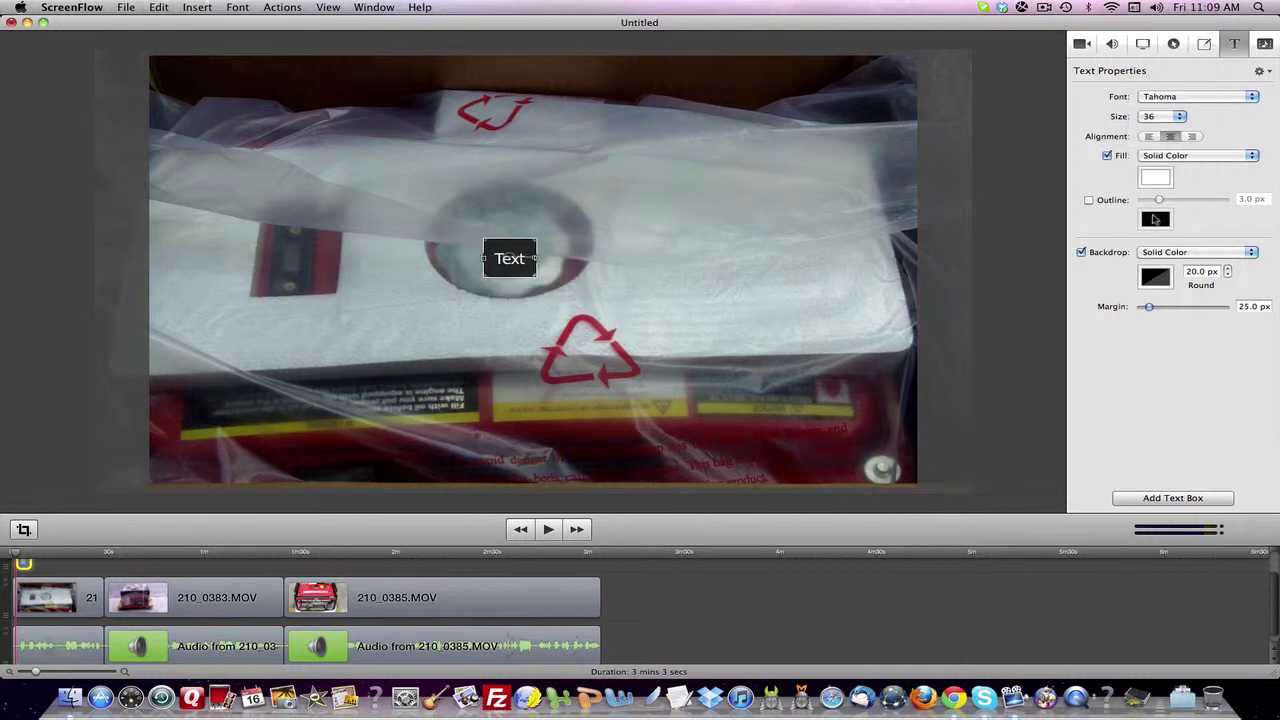
click(1158, 280)
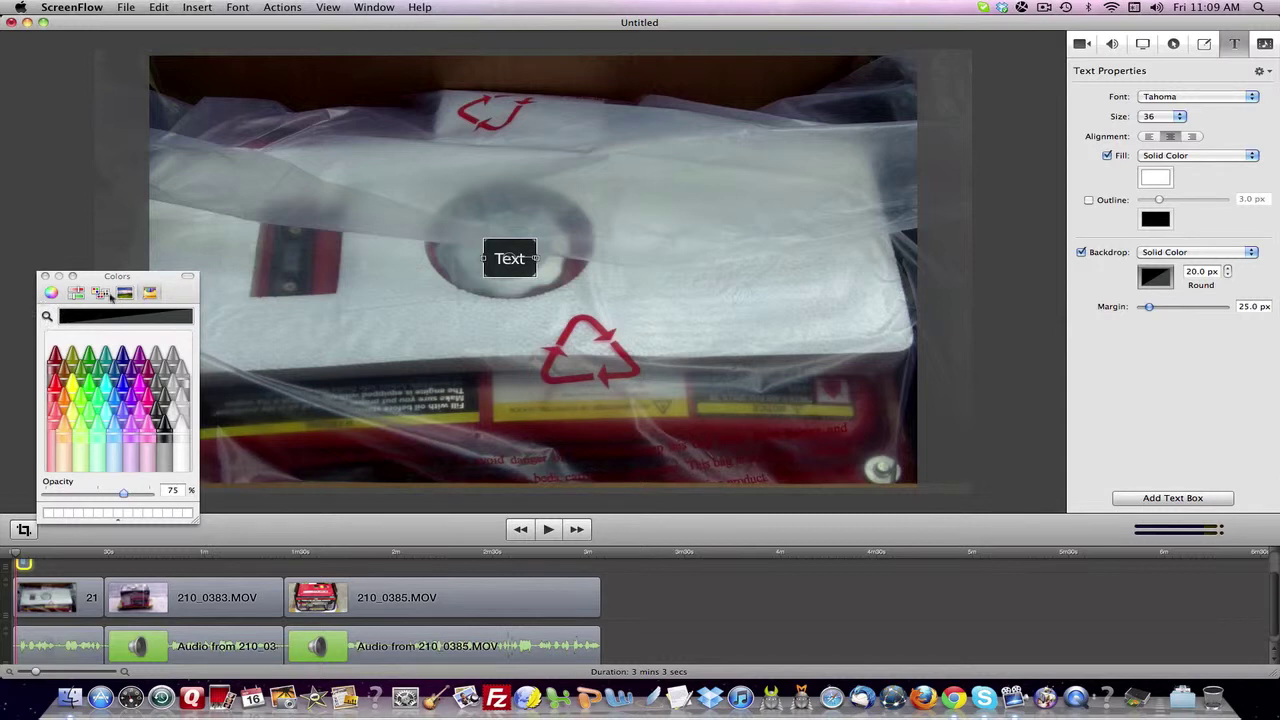
- Make the caption backdrop the Aluminum crayon grey, then close the Colors panel
click(126, 294)
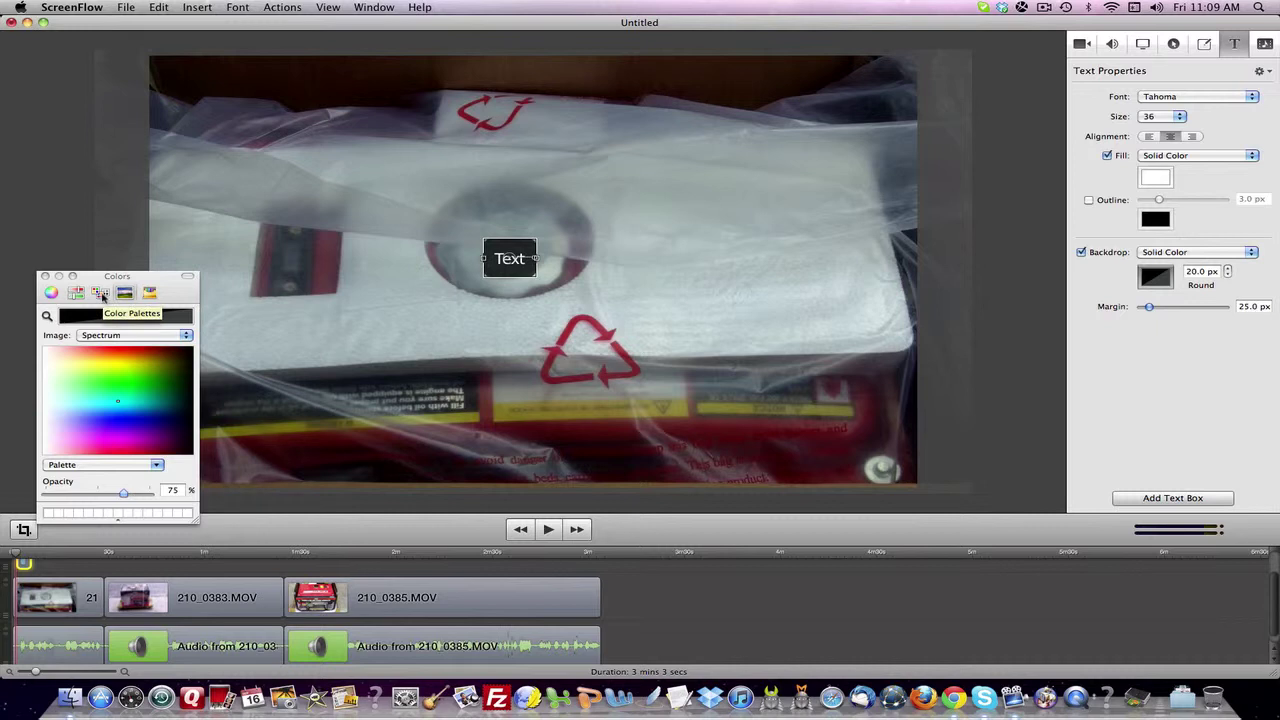
click(101, 294)
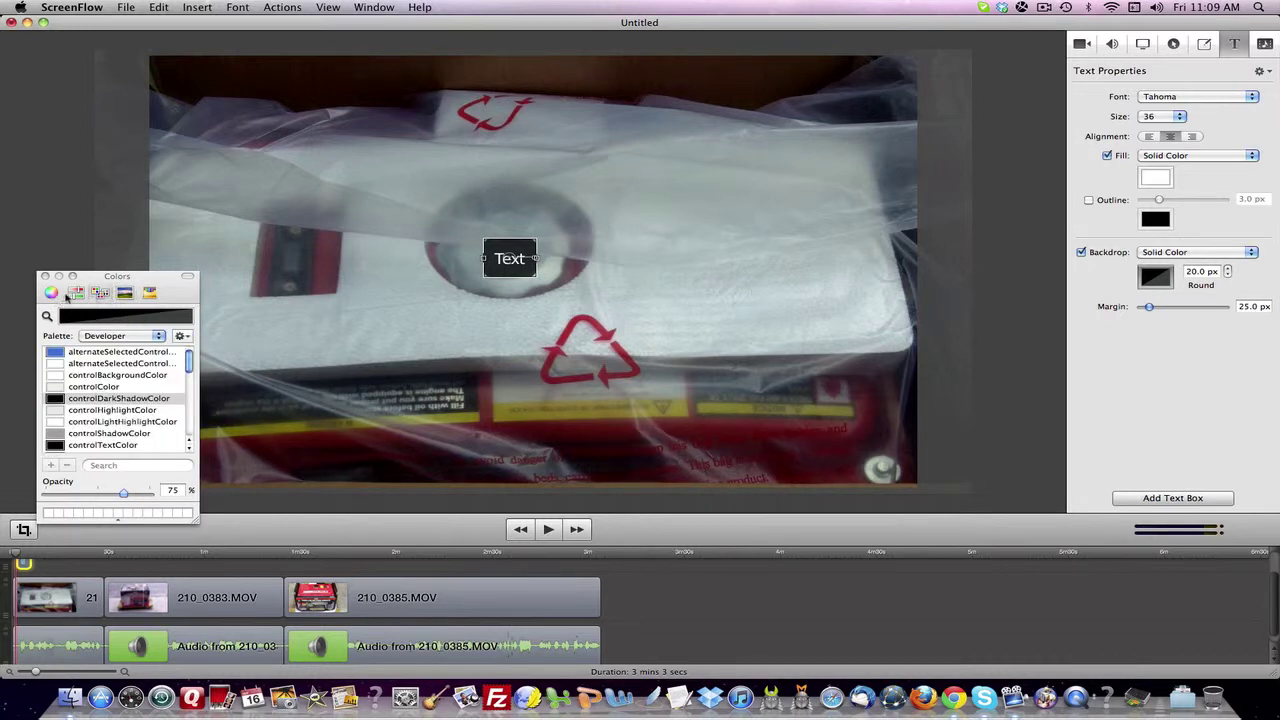
click(74, 293)
click(51, 293)
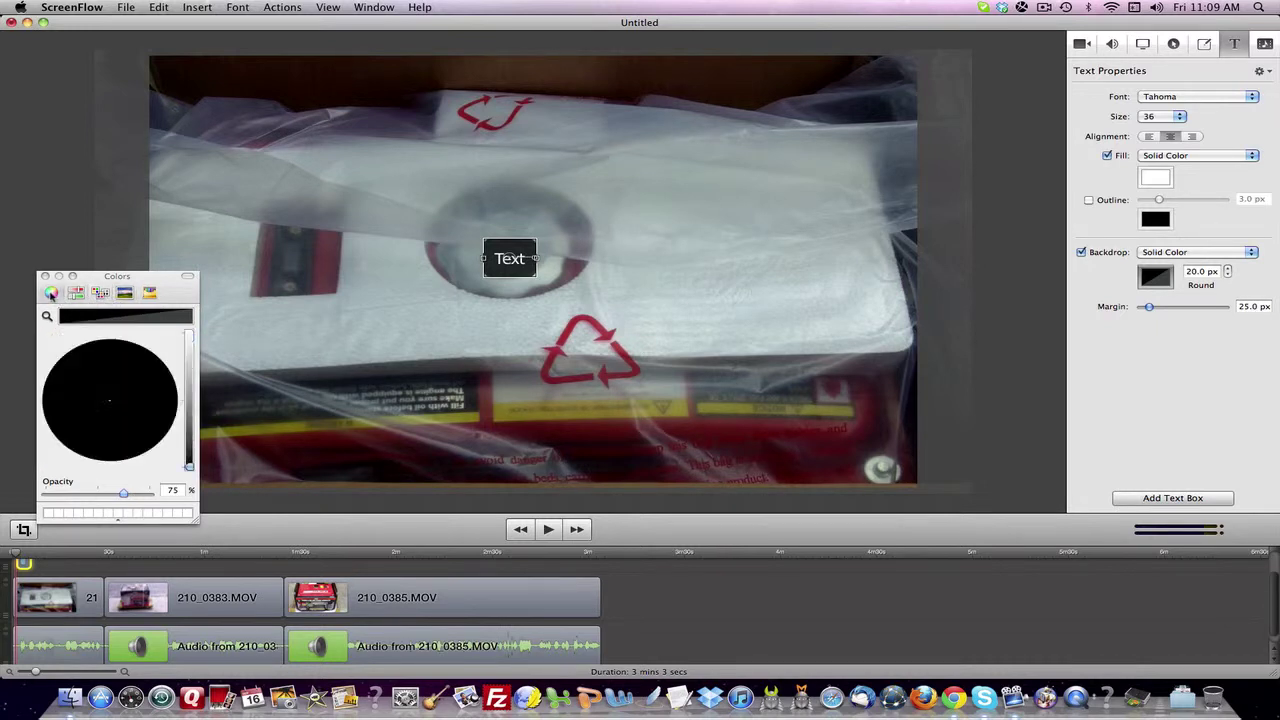
click(148, 293)
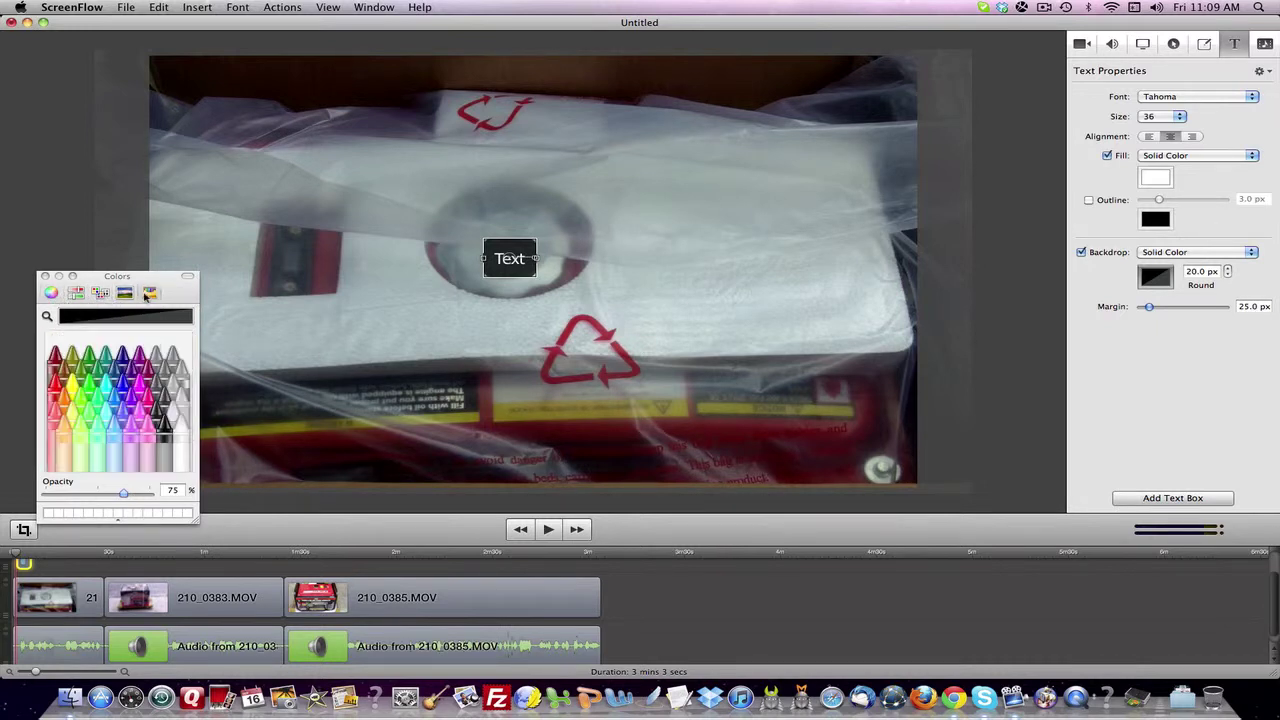
click(180, 398)
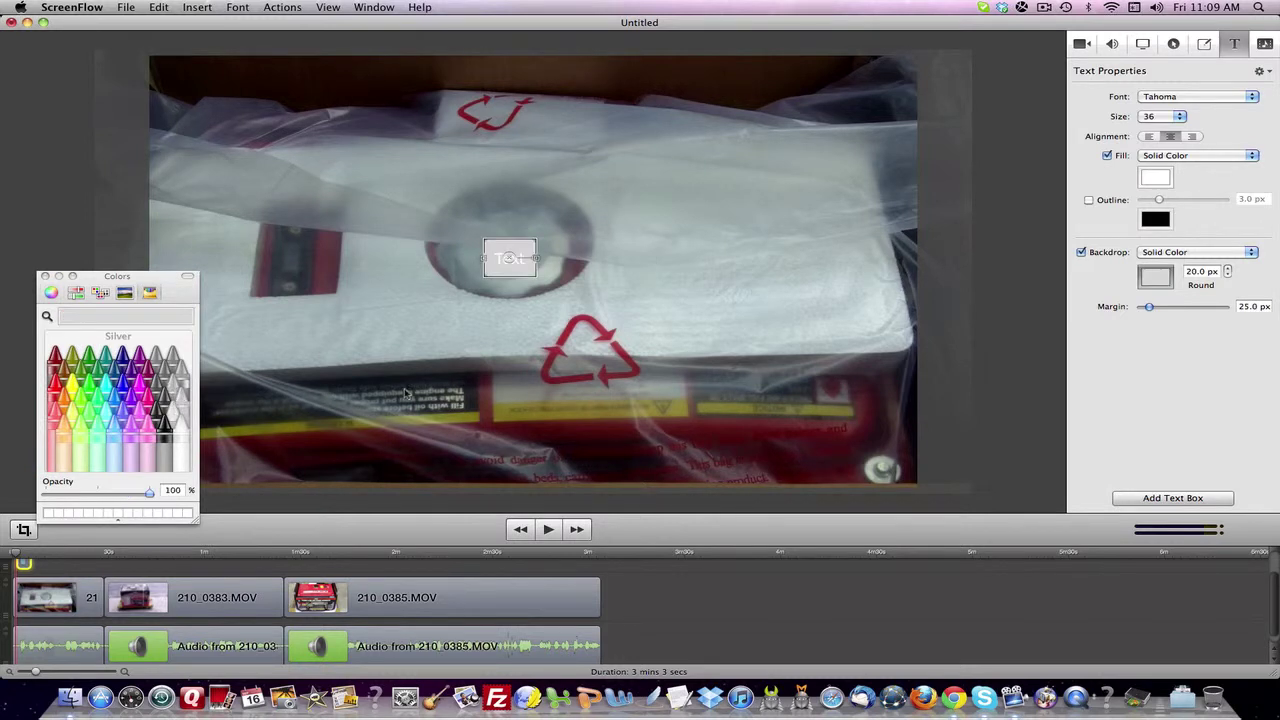
click(183, 373)
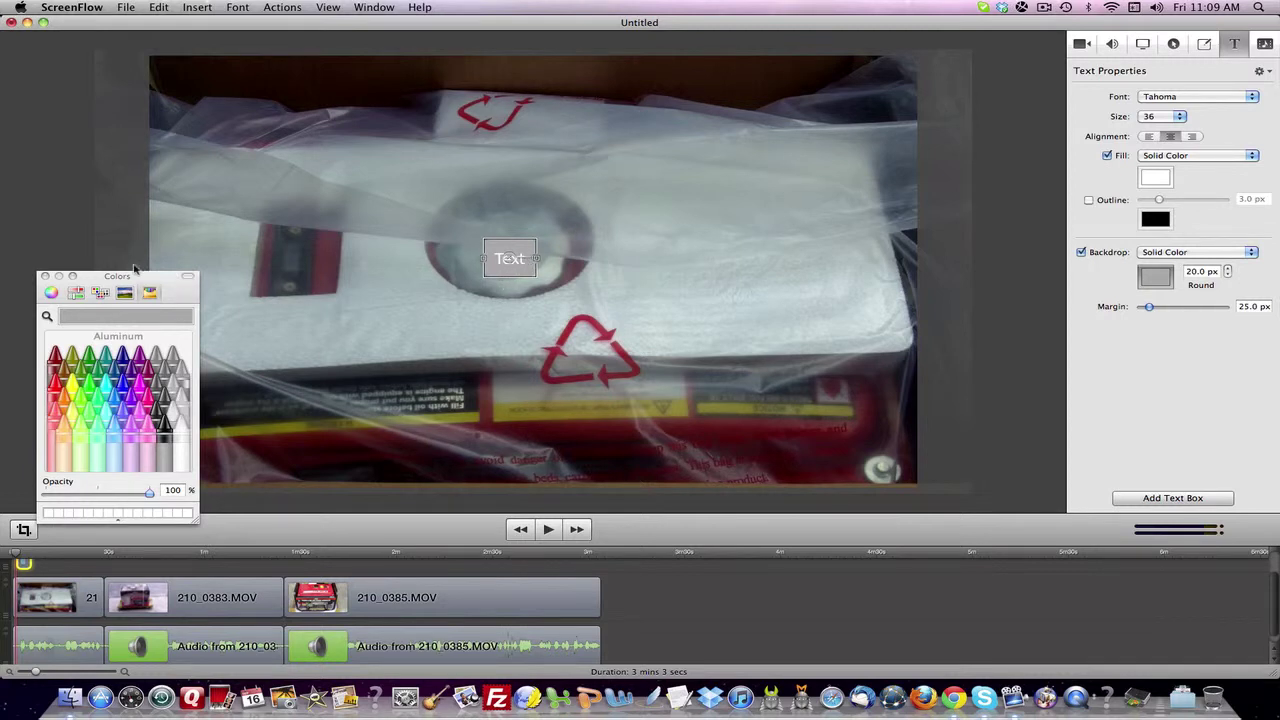
click(46, 276)
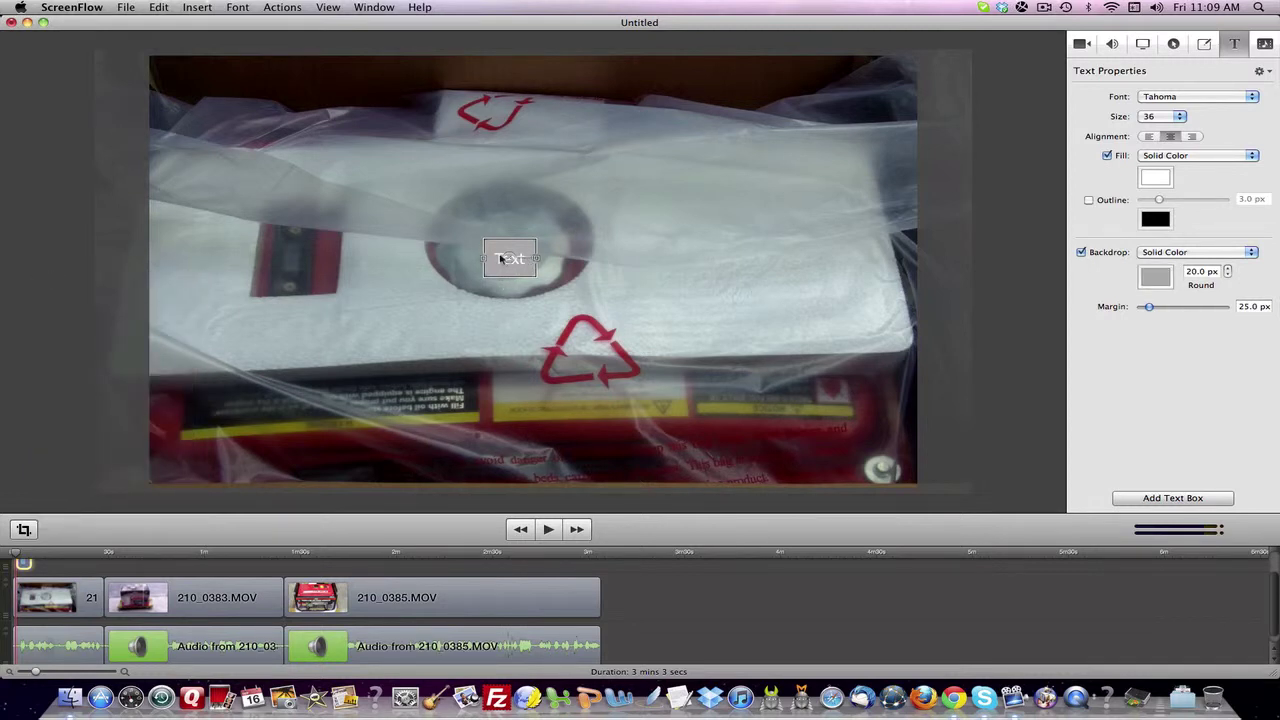
- Move the caption onto the yellow label and replace 'Text' with the person's name
drag(503, 258, 530, 414)
double_click(532, 415)
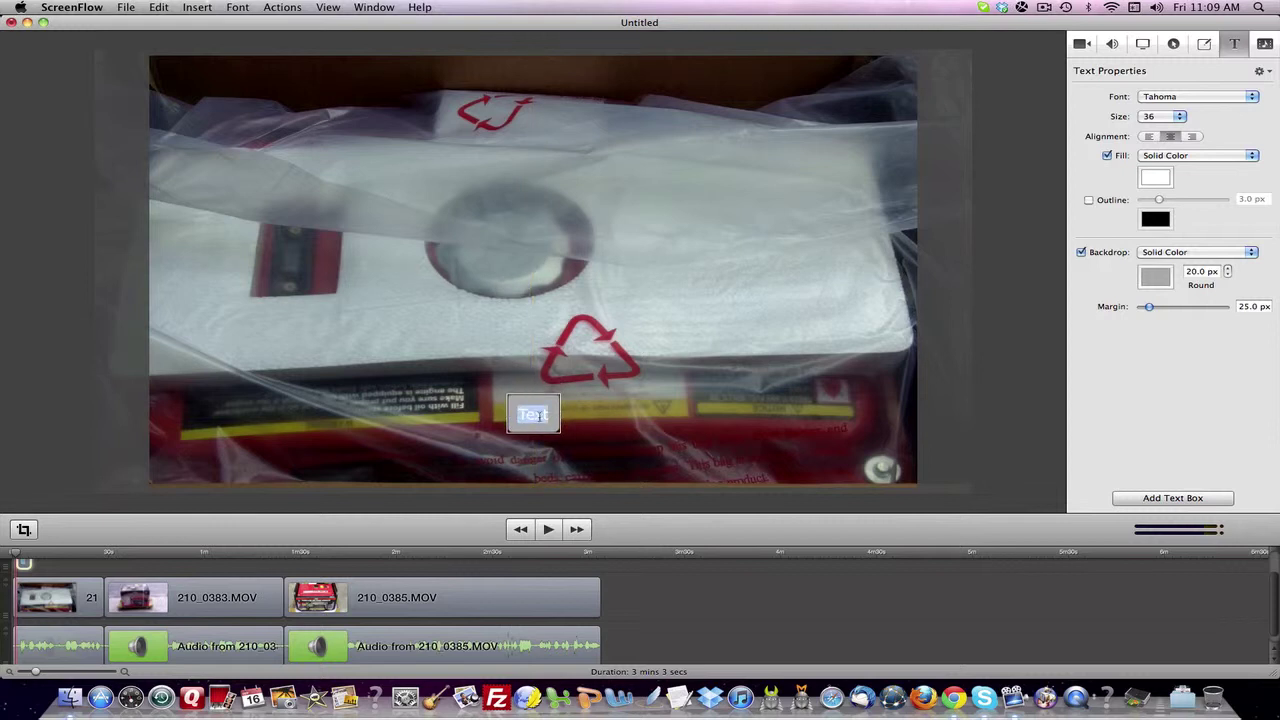
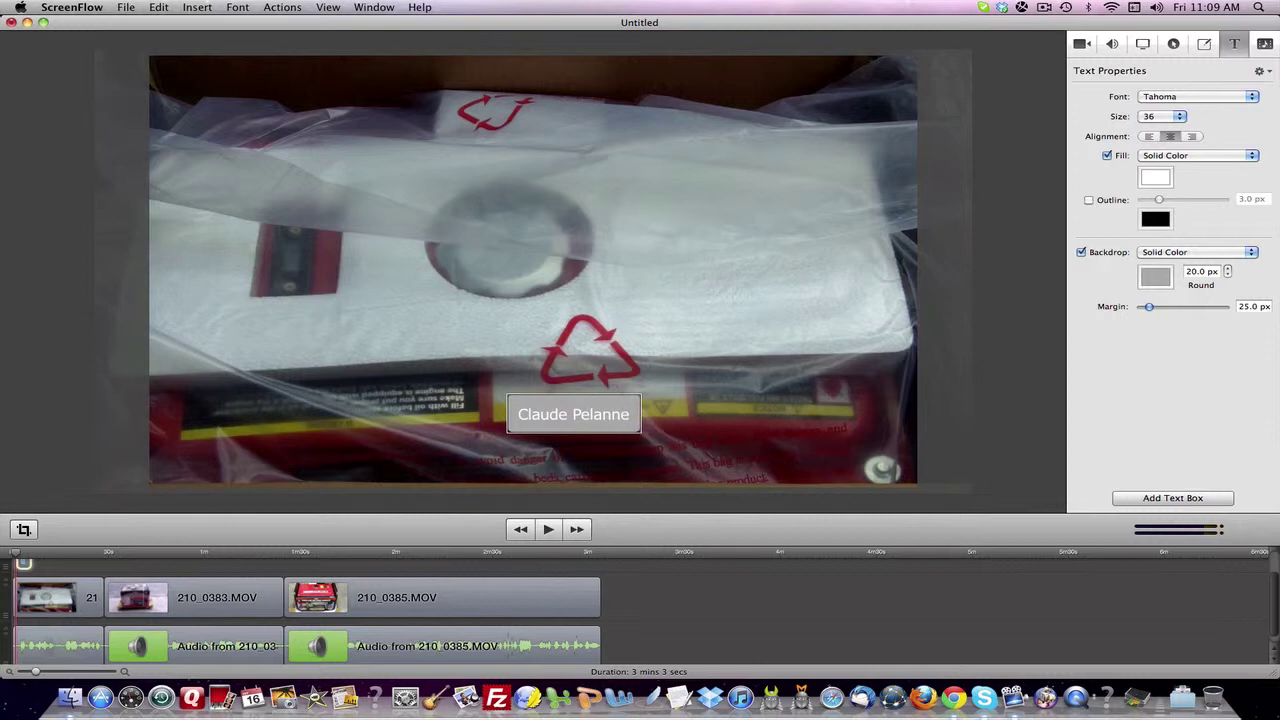
- Add a second caption line reading 'AffiliateStartingLine.com', fixing typing mistakes
key(Return)
text(Affiliate)
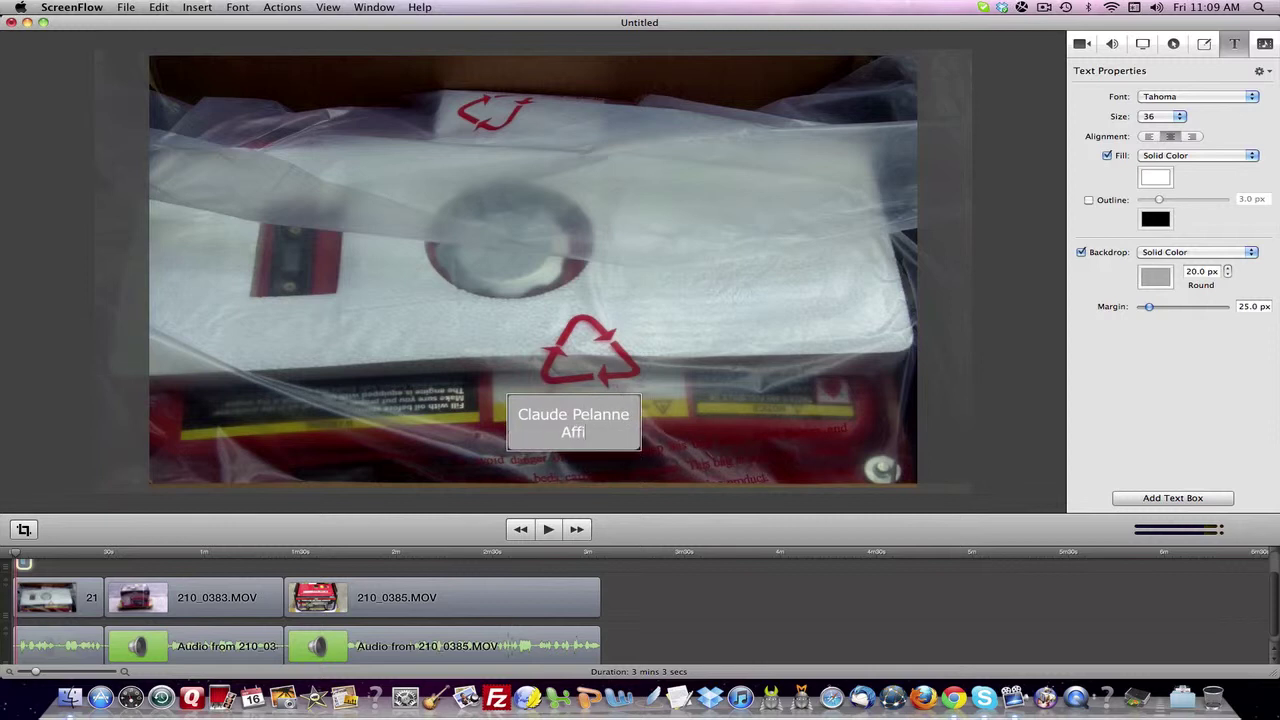
key(BackSpace)
key(BackSpace)
key(BackSpace)
key(BackSpace)
text(ia)
key(BackSpace)
key(BackSpace)
text(iate)
key(Return)
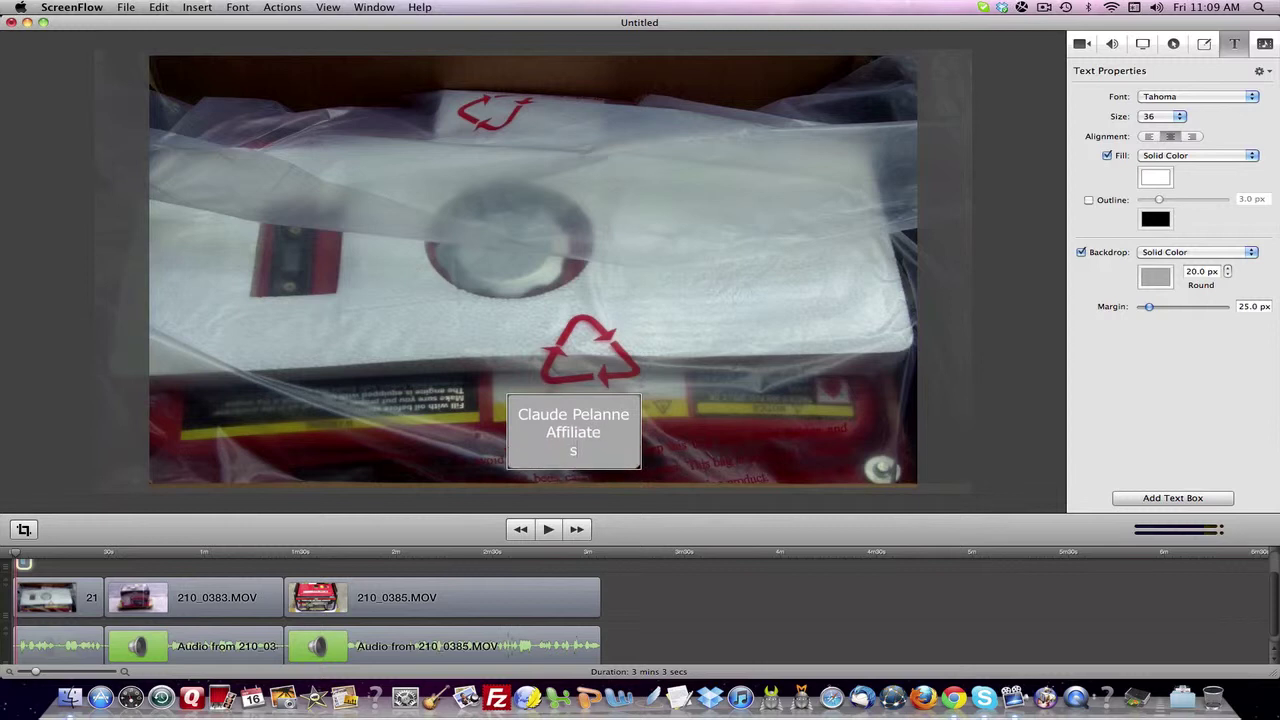
key(BackSpace)
text(Starting)
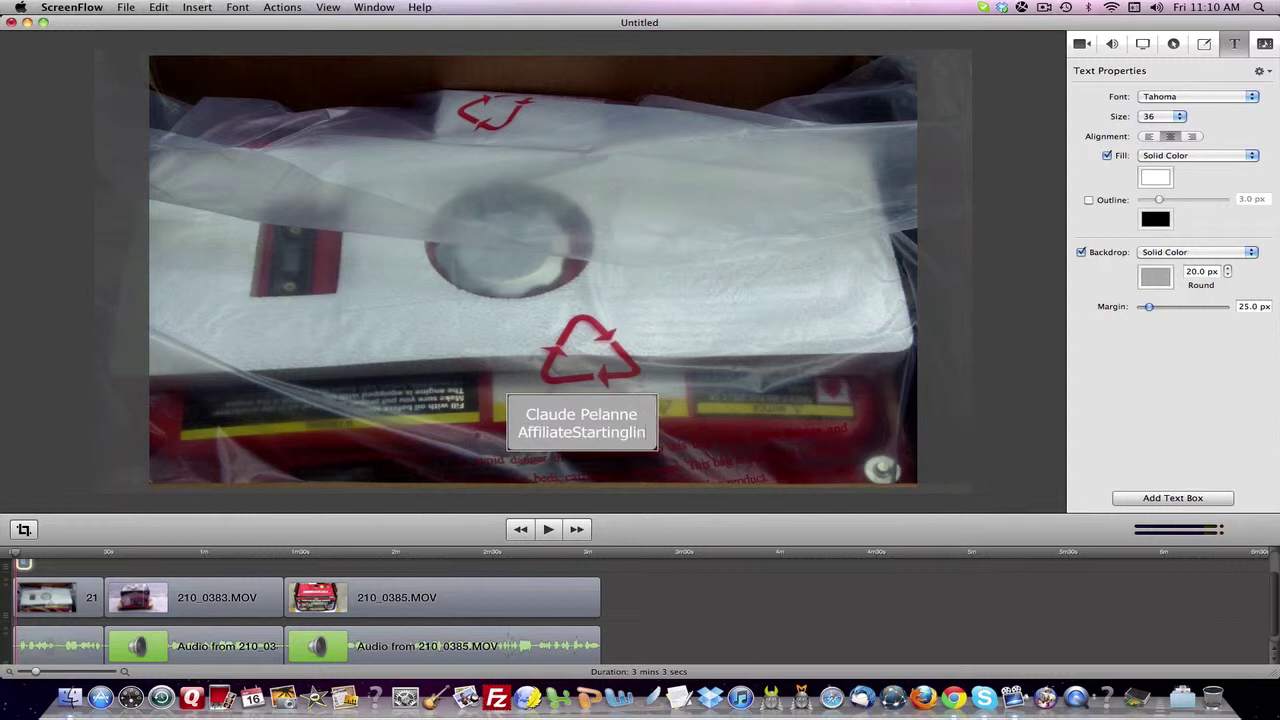
text(Line.com)
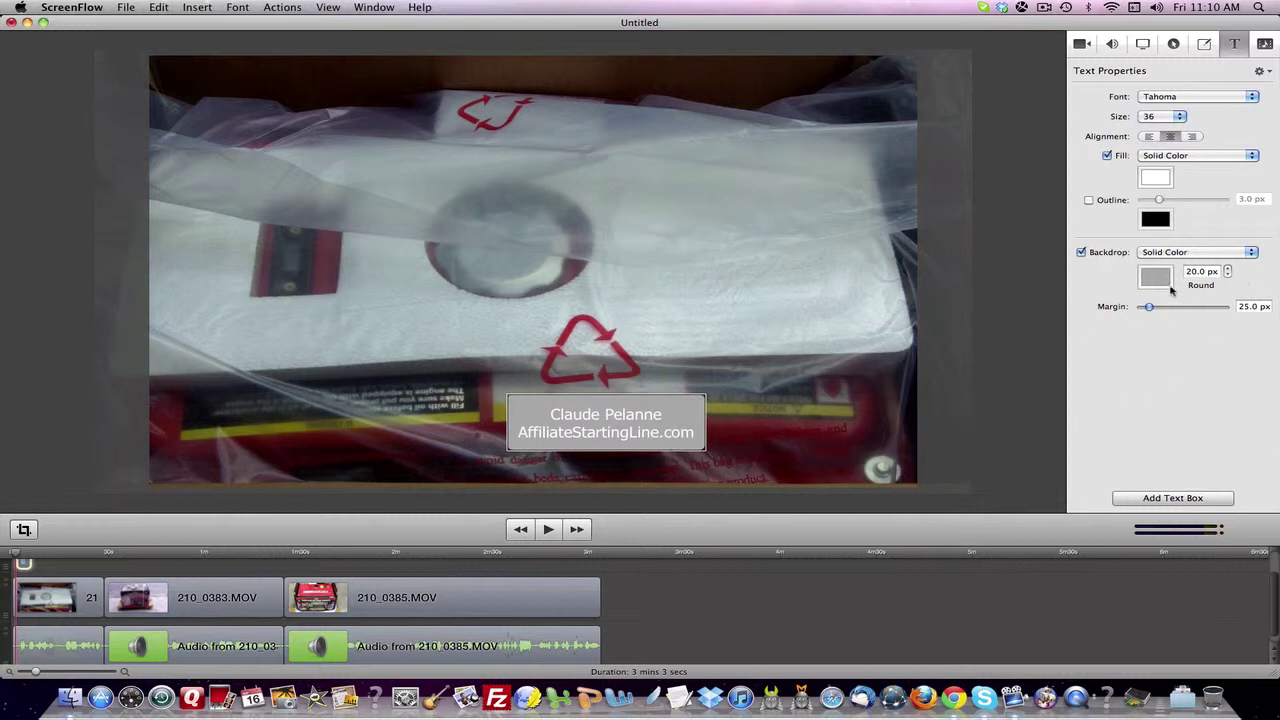
- Round the caption backdrop's corners up to 57 px
click(1229, 269)
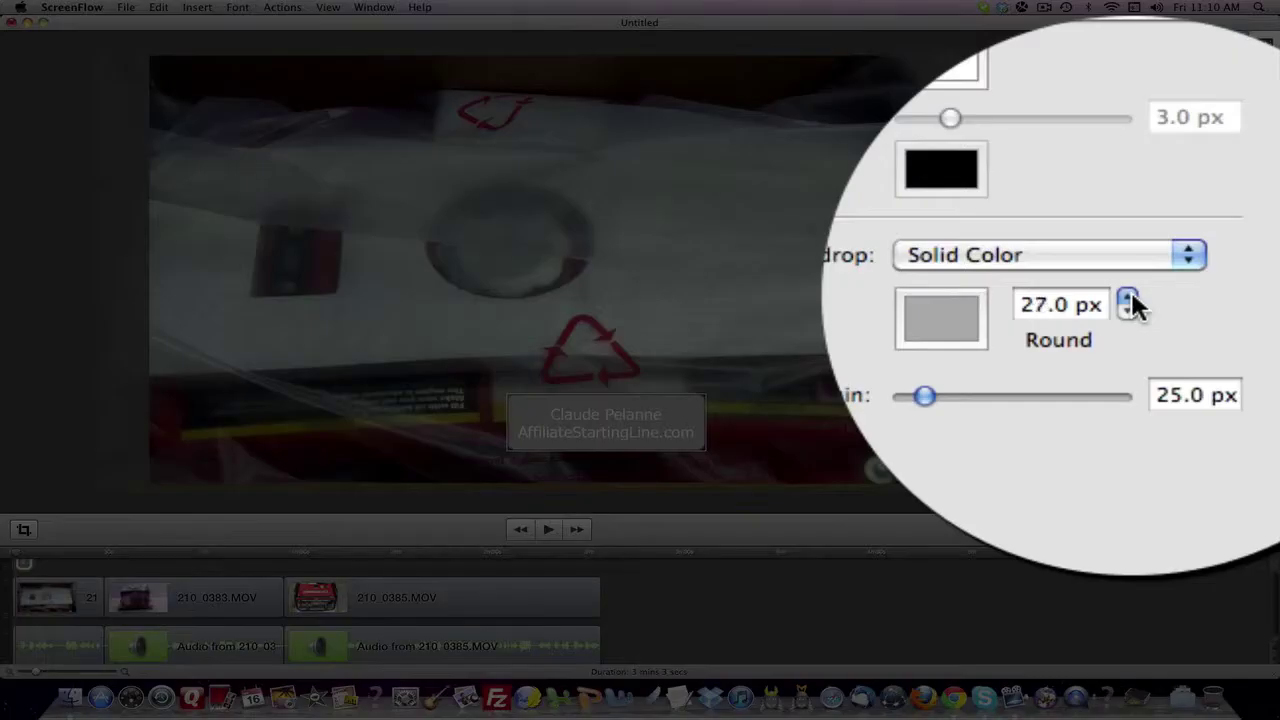
click(1229, 269)
click(1229, 269)
click(1229, 269)
click(1228, 269)
click(1228, 269)
click(1228, 269)
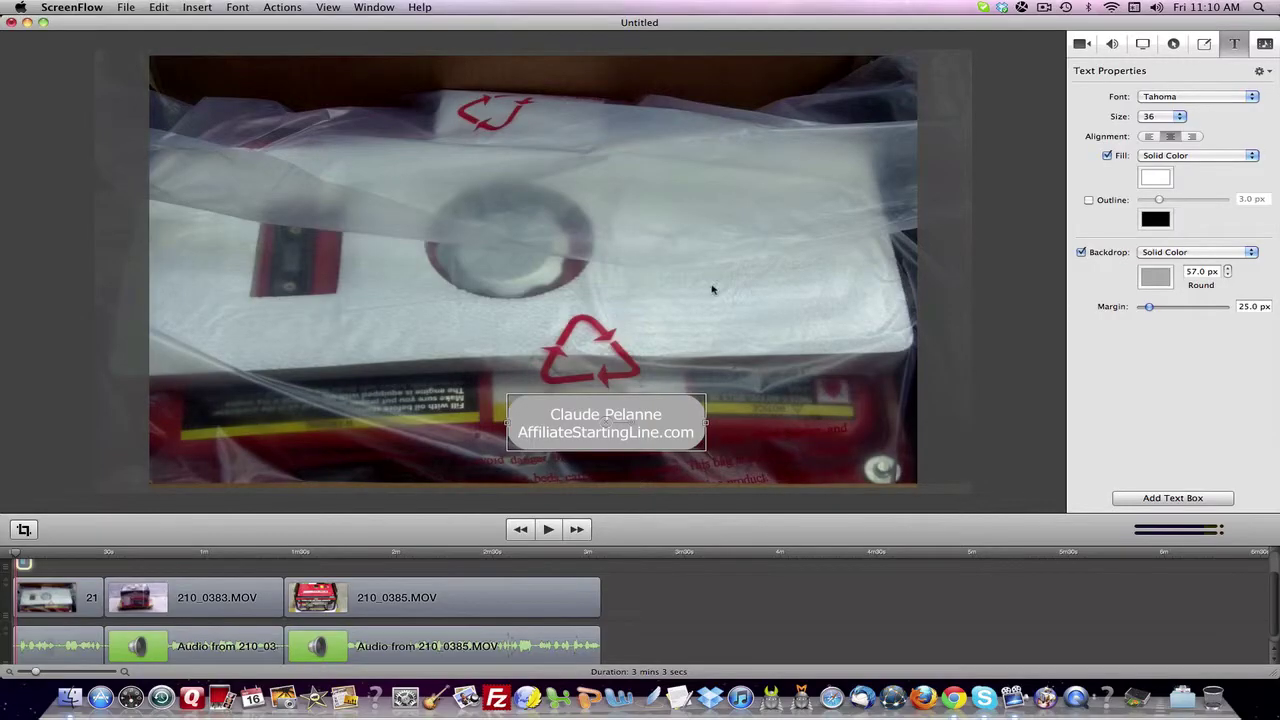
- Centre the caption horizontally low in the frame and start its clip slightly later
click(975, 290)
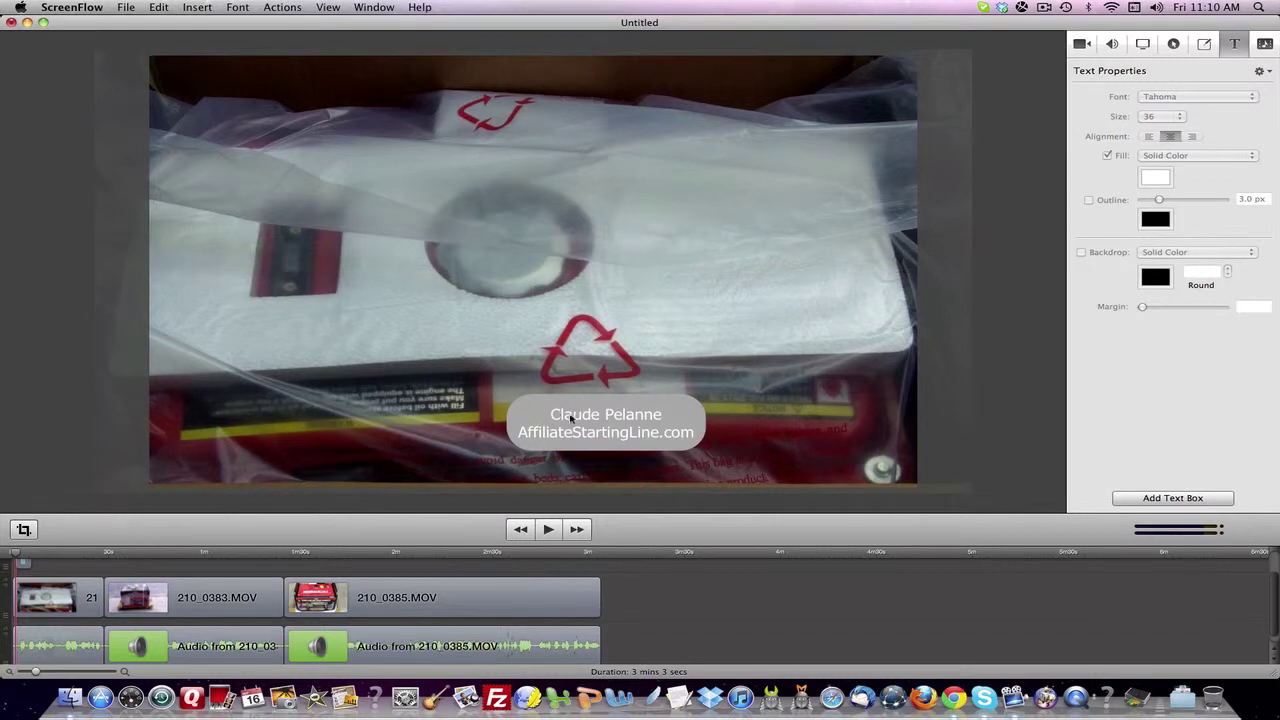
mouse_move(571, 418)
mouse_down()
mouse_move(552, 428)
mouse_move(565, 430)
mouse_move(565, 414)
mouse_up()
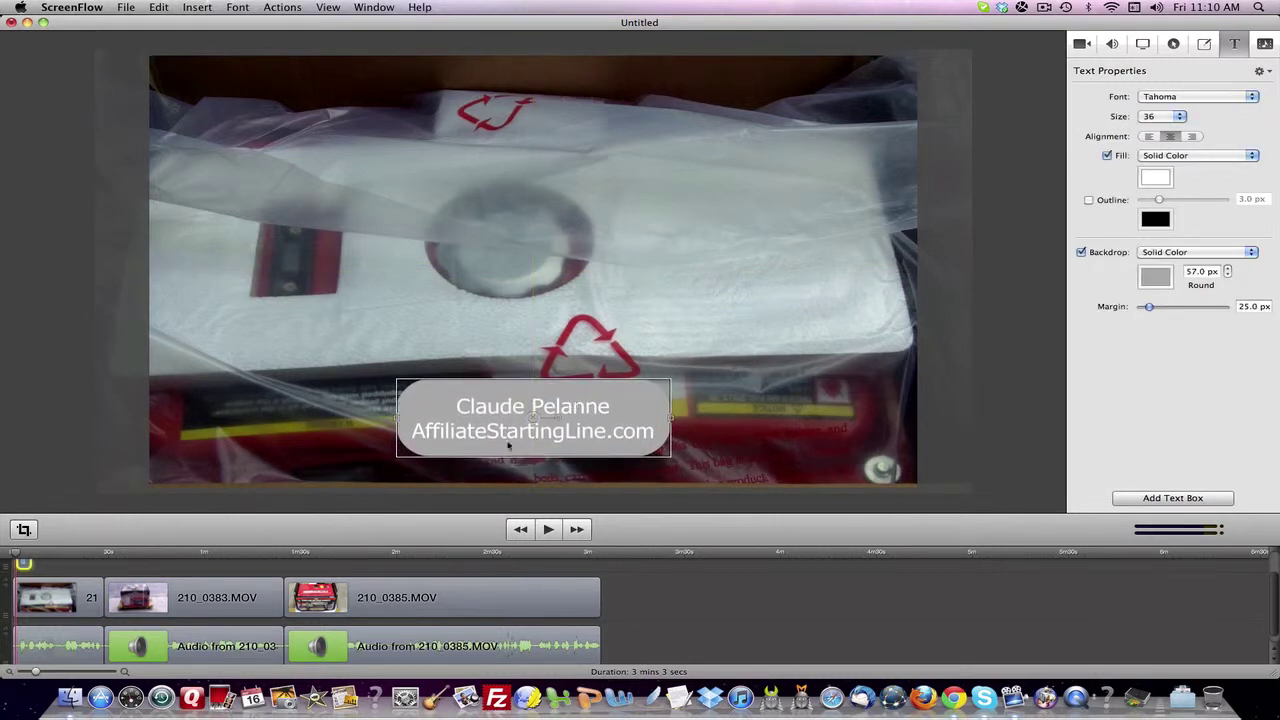
scroll(130, 564, up, 2)
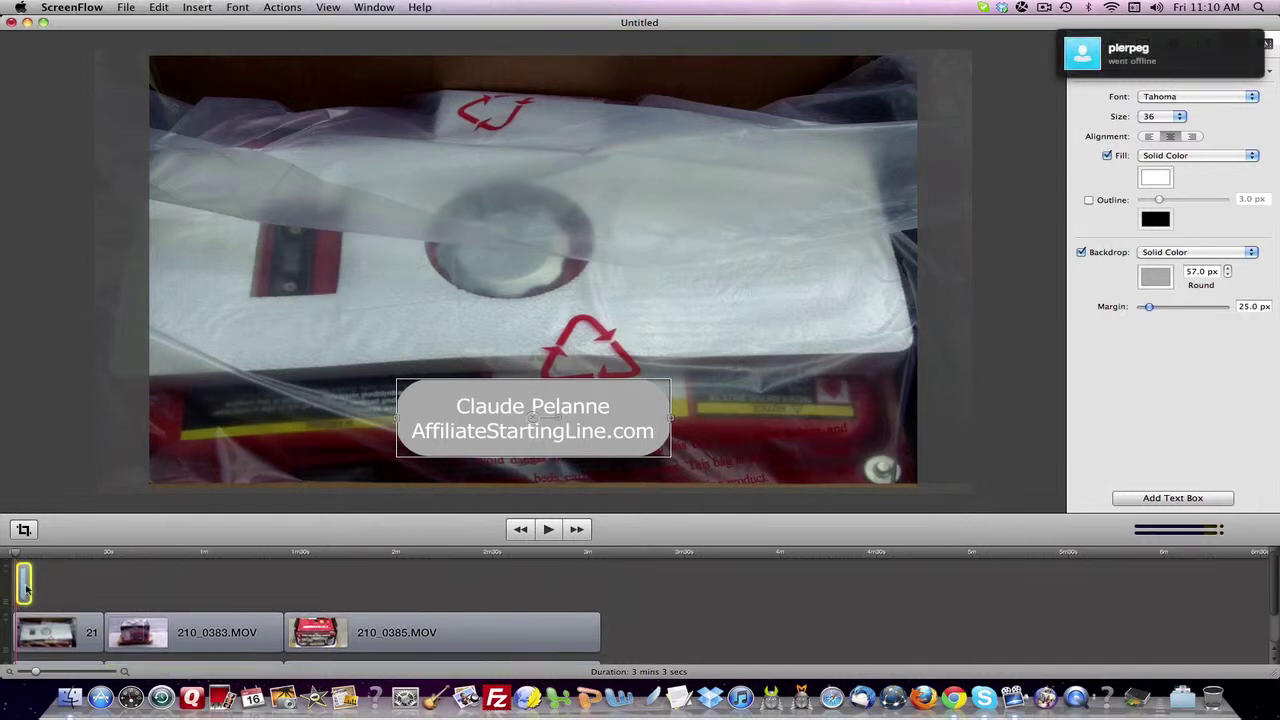
drag(30, 590, 51, 586)
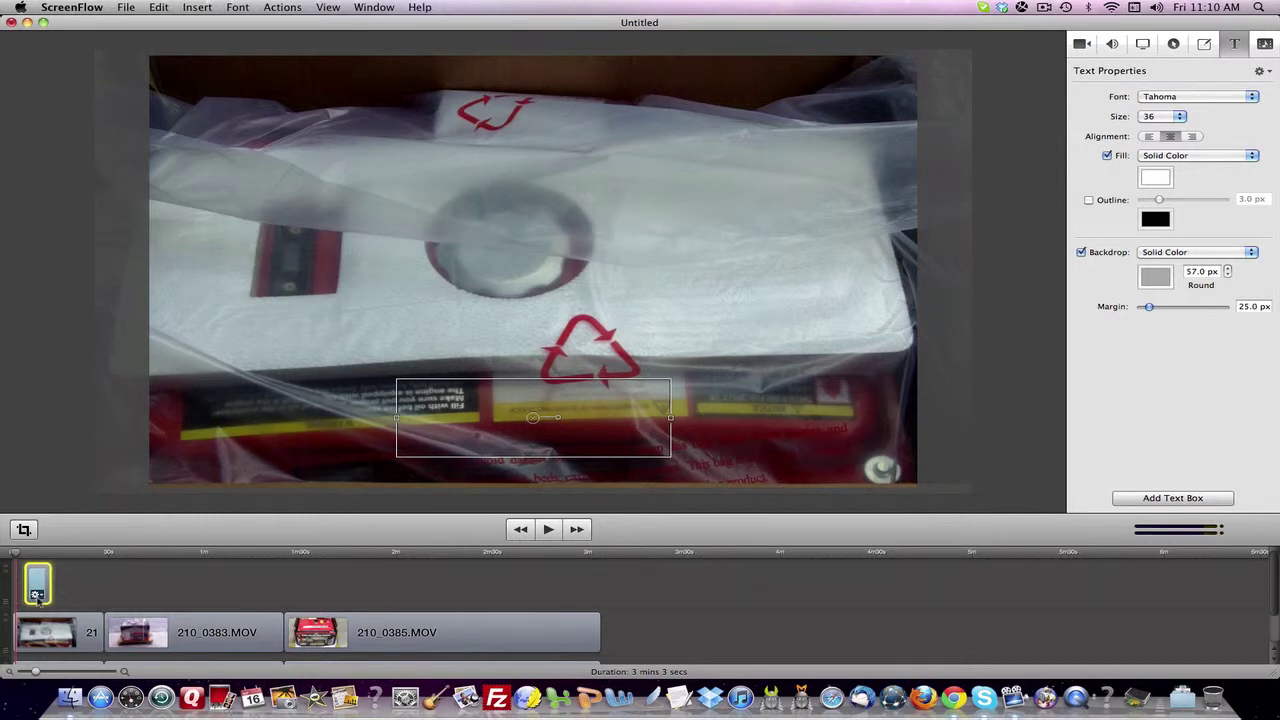
- Add a fade-in starting and fade-out ending transition to the caption clip
right_click(38, 600)
click(60, 630)
right_click(40, 595)
click(60, 643)
- Paste a copy of the caption clip at about 2m50s and return the playhead to the start
drag(14, 553, 572, 566)
key(super+v)
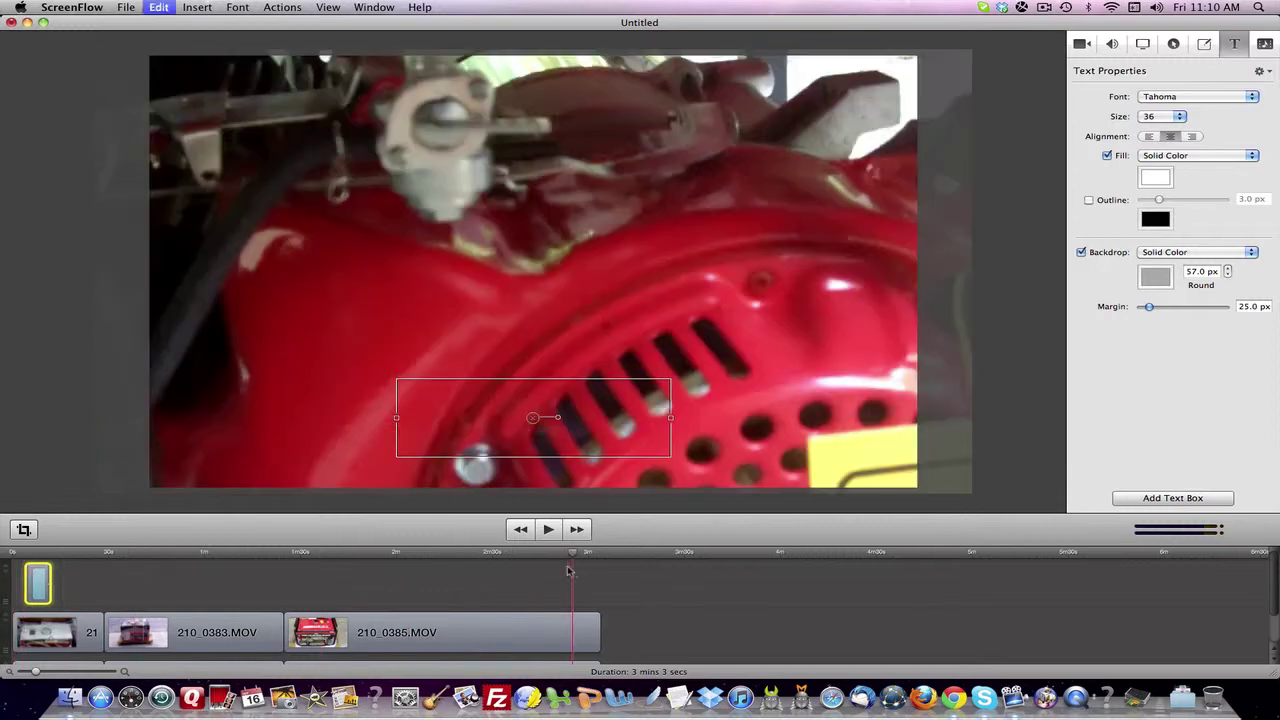
drag(576, 556, 24, 538)
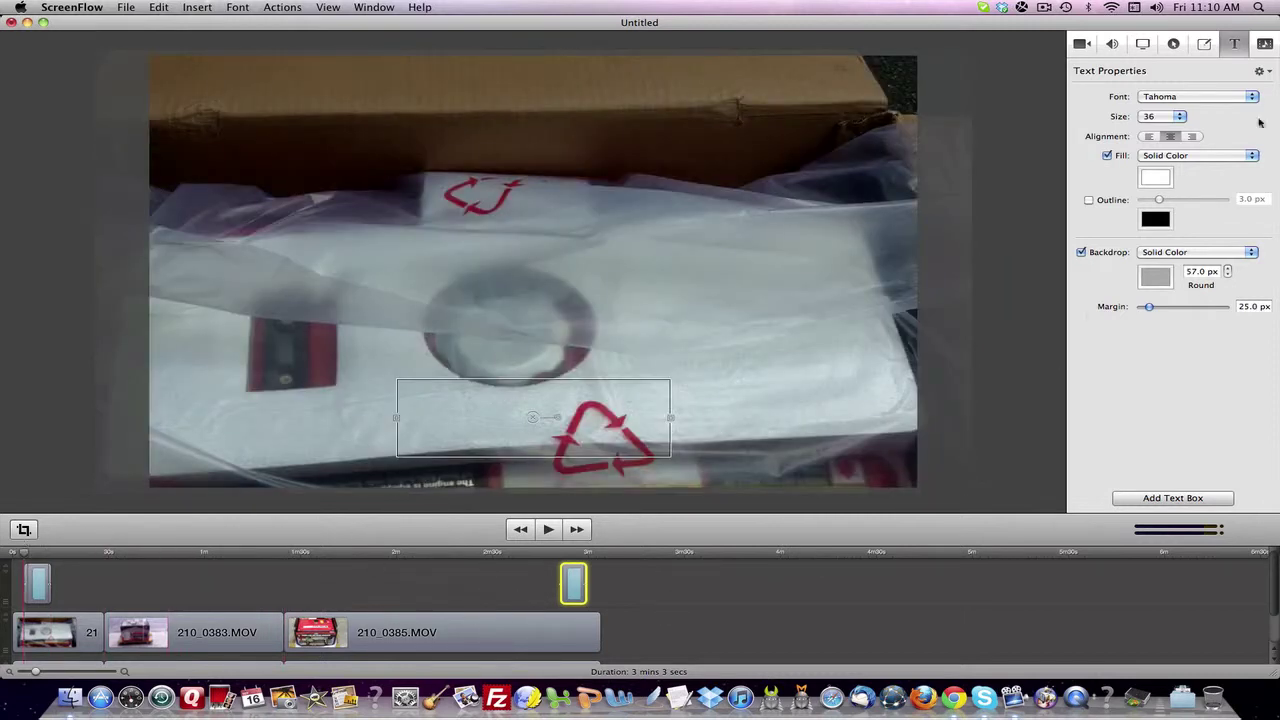
click(1206, 45)
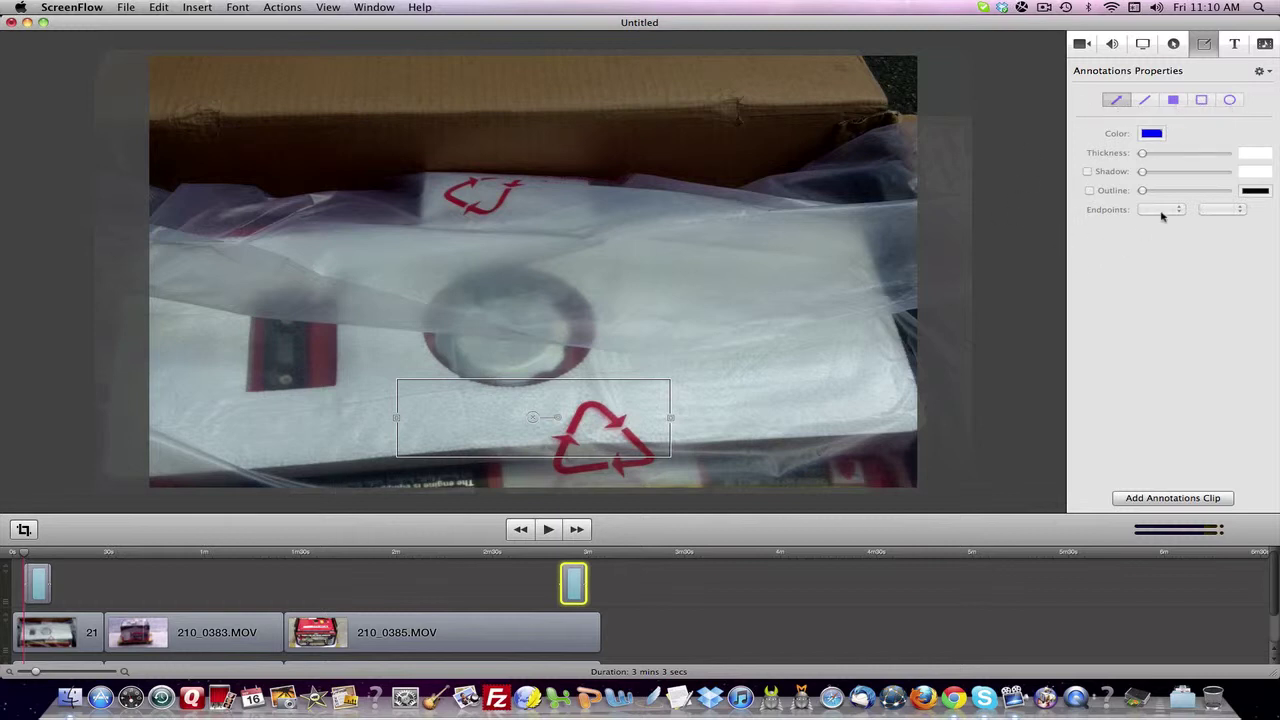
- Preview the captioned video, then add an empty annotations clip at the start
key(space)
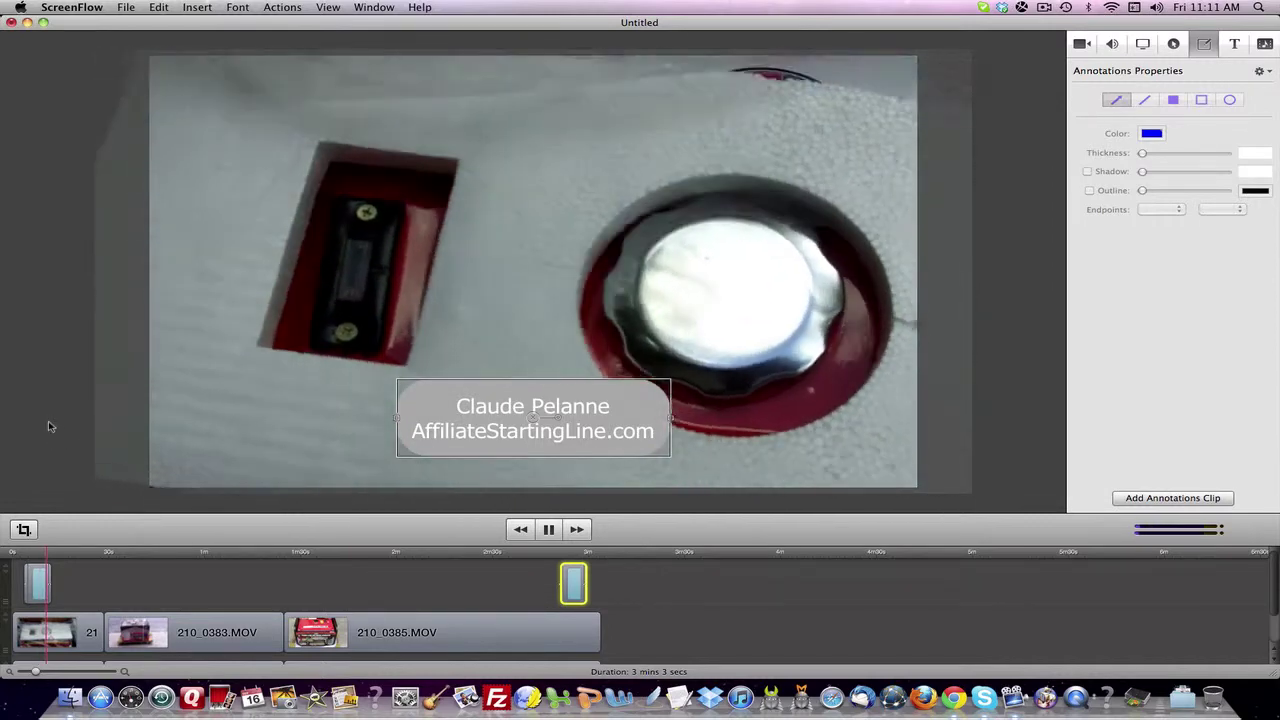
key(space)
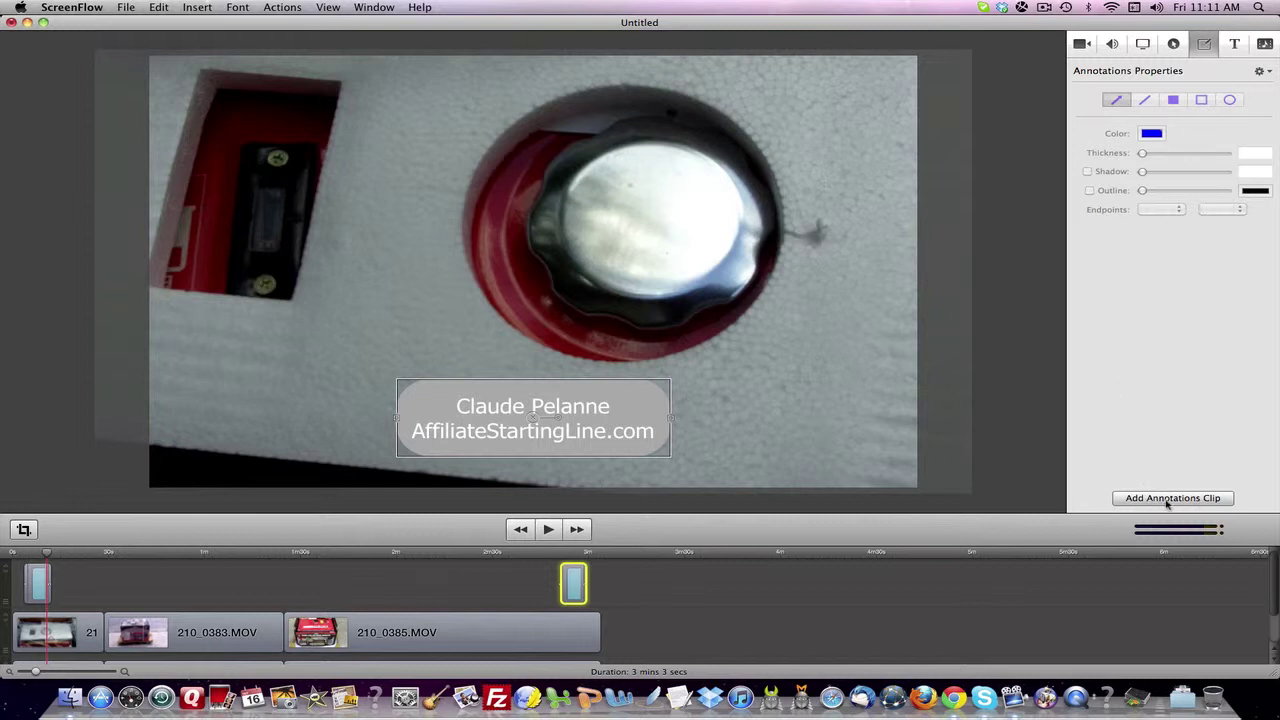
click(1166, 500)
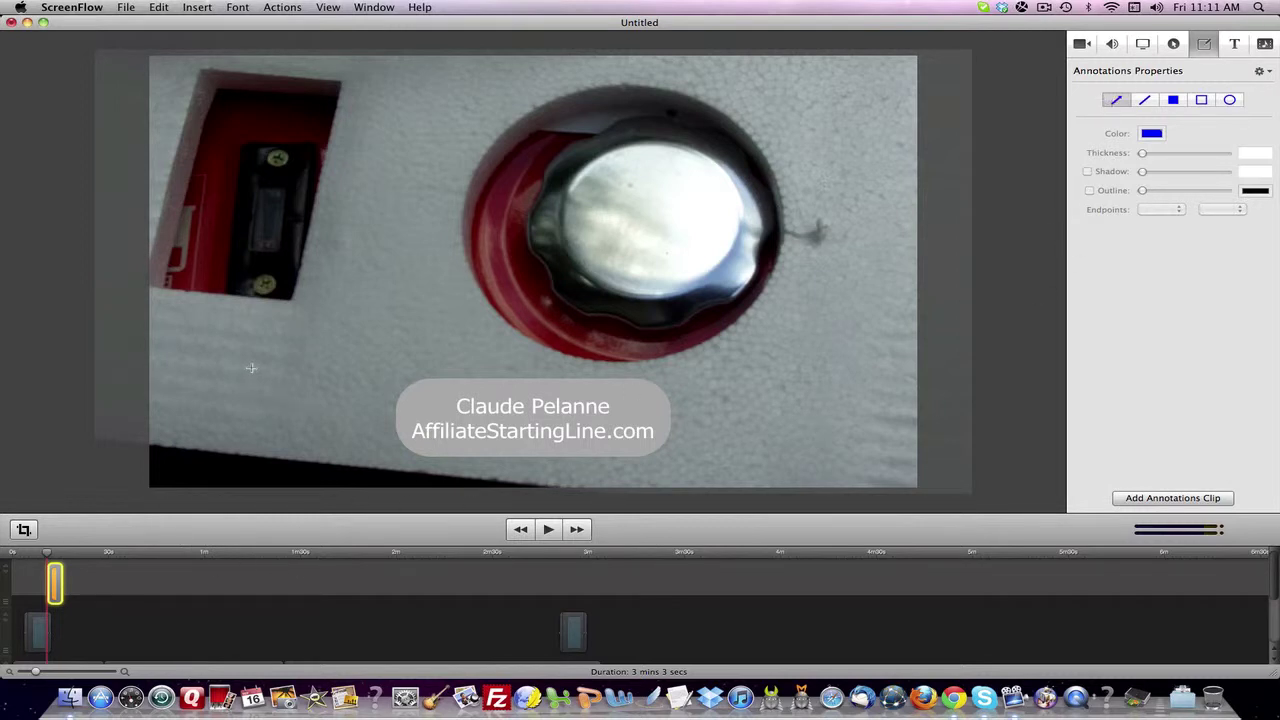
- Draw a blue arrow at the red ring, thickness 111, with drop shadow and thicker dark outline
drag(309, 356, 529, 270)
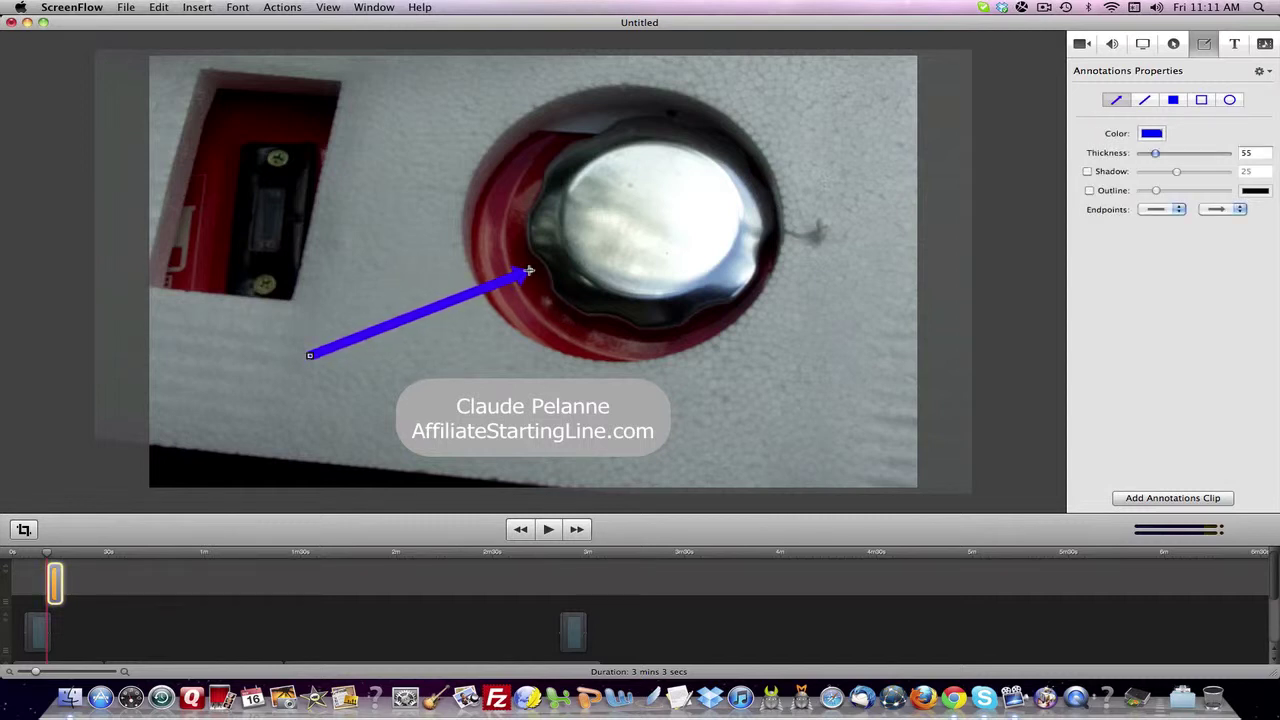
drag(436, 300, 439, 287)
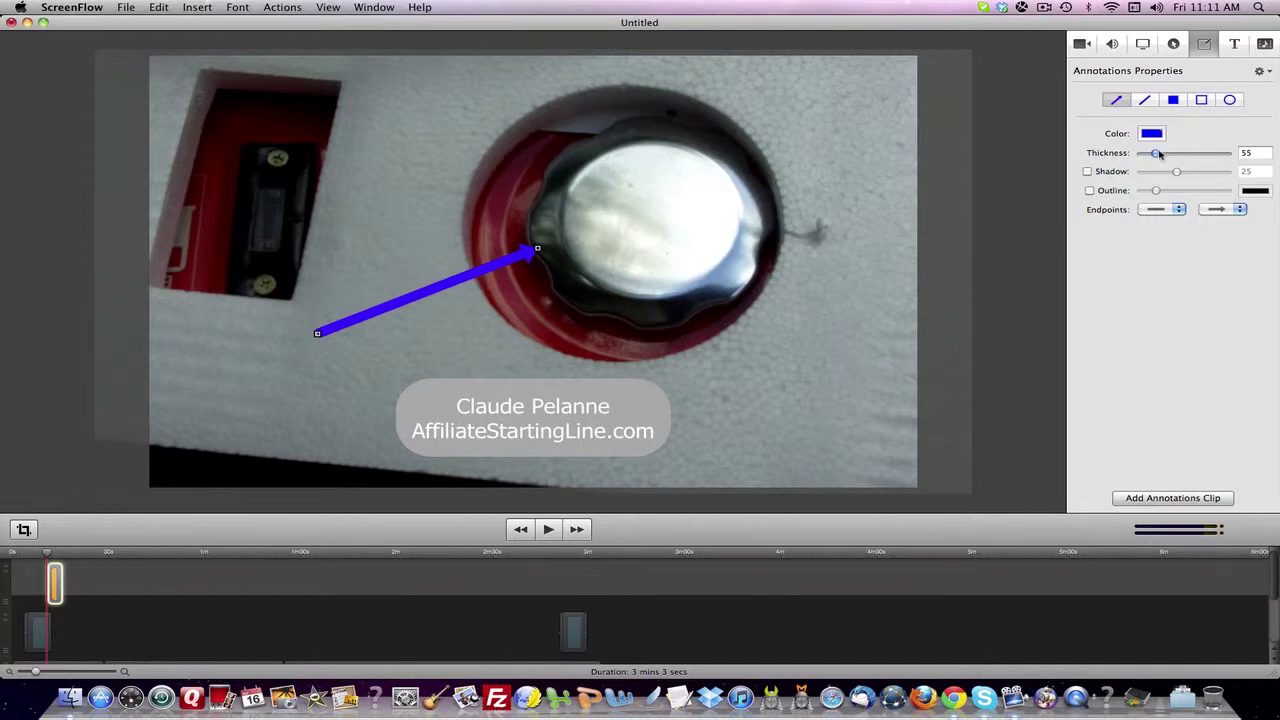
mouse_move(1157, 155)
mouse_down()
mouse_move(1212, 172)
mouse_move(1200, 172)
mouse_up()
click(1088, 172)
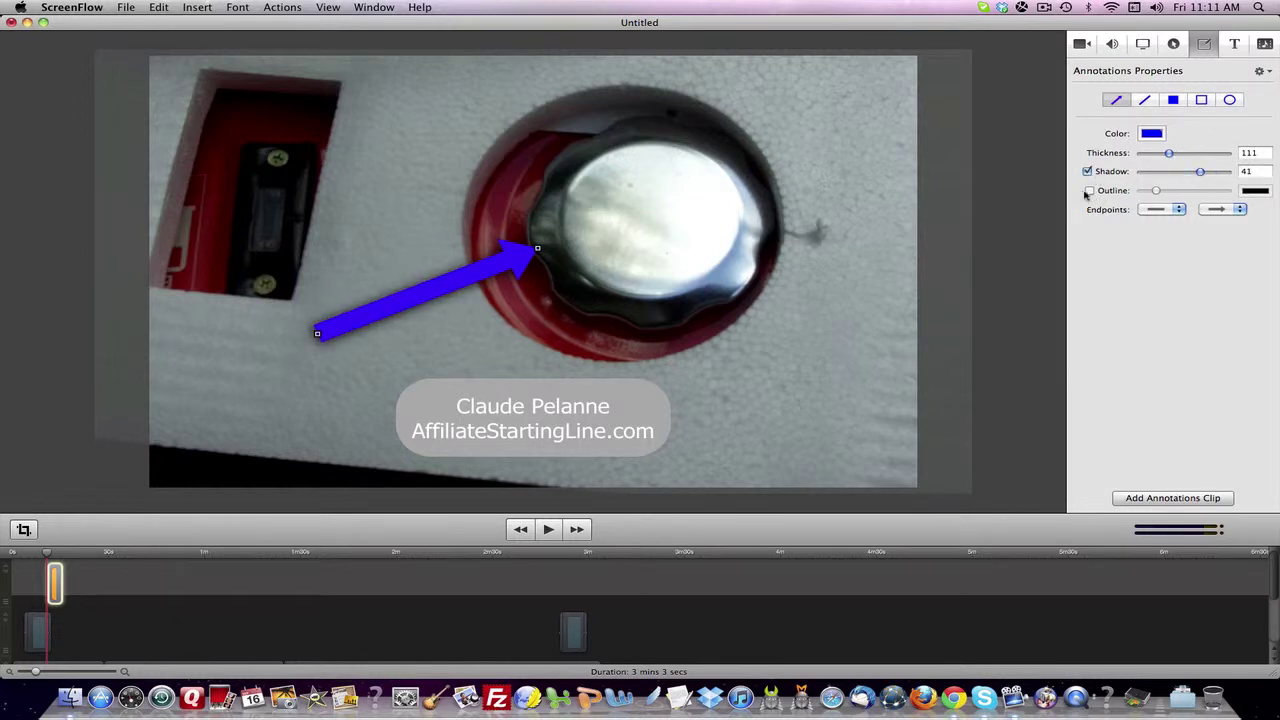
click(1090, 191)
drag(1155, 192, 1185, 193)
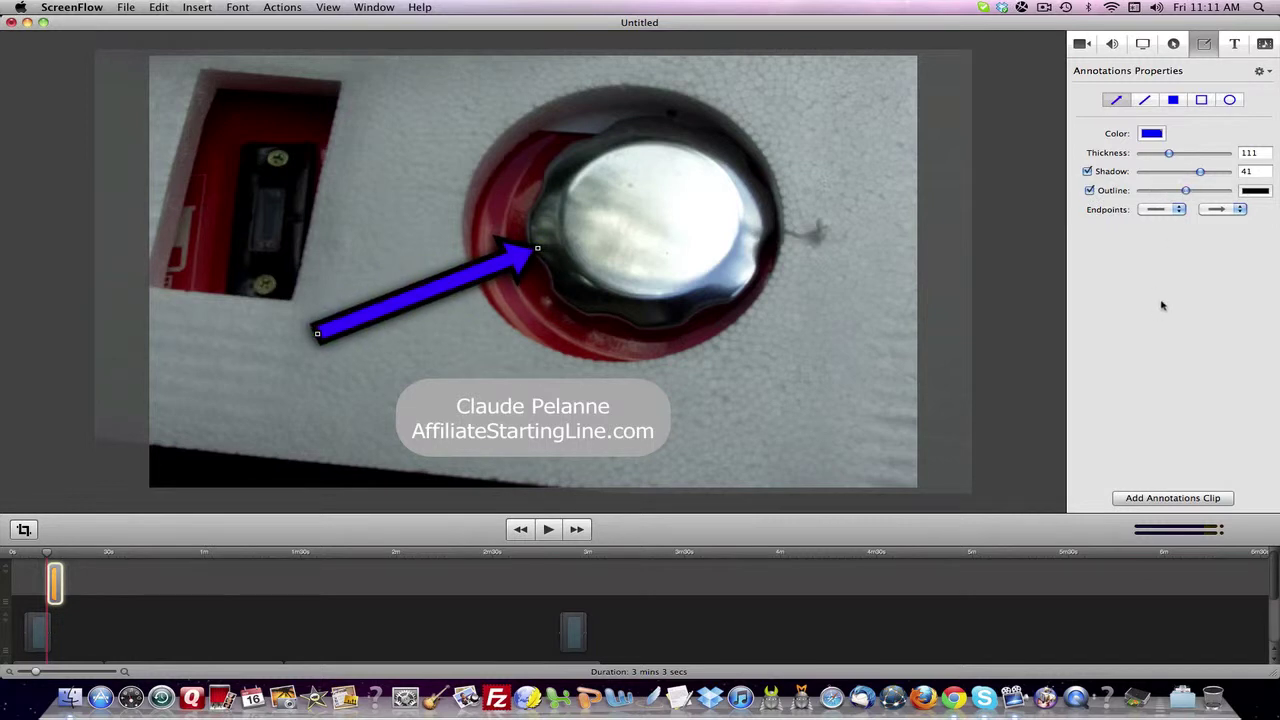
- Try arrowhead, dot and square start styles, keep the plain start, and nudge the arrow down-left
click(1180, 213)
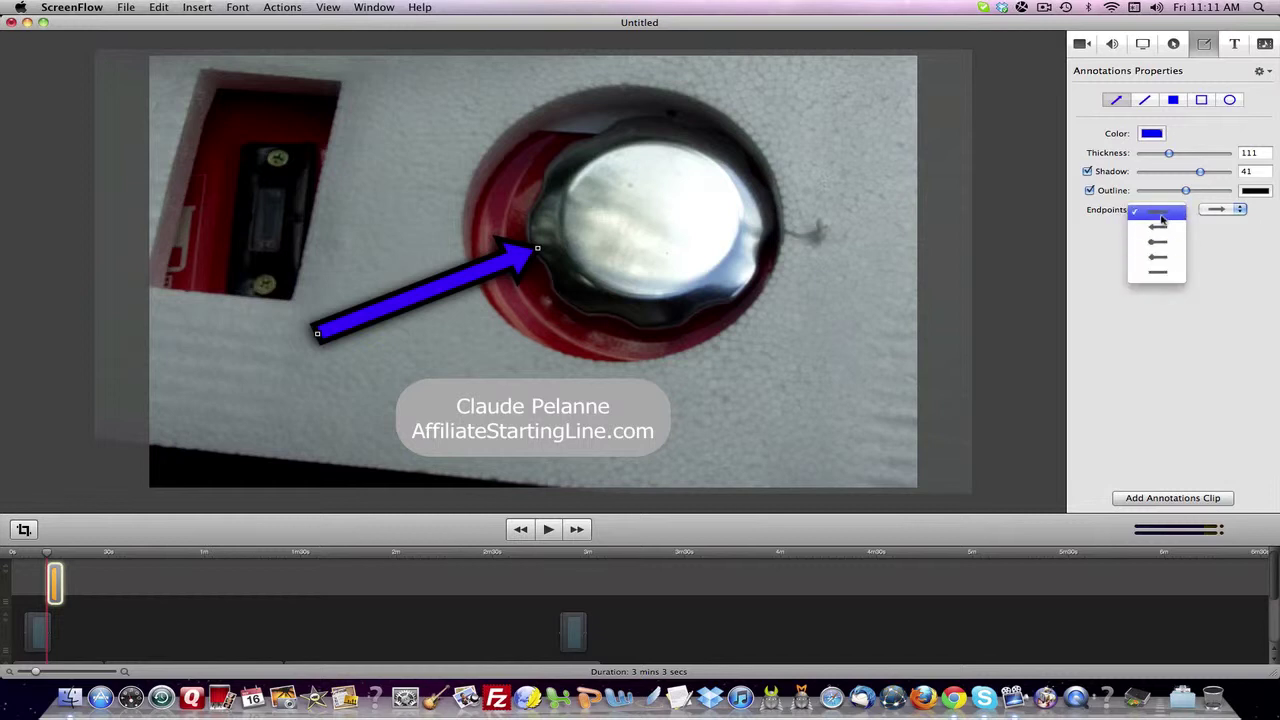
click(1161, 218)
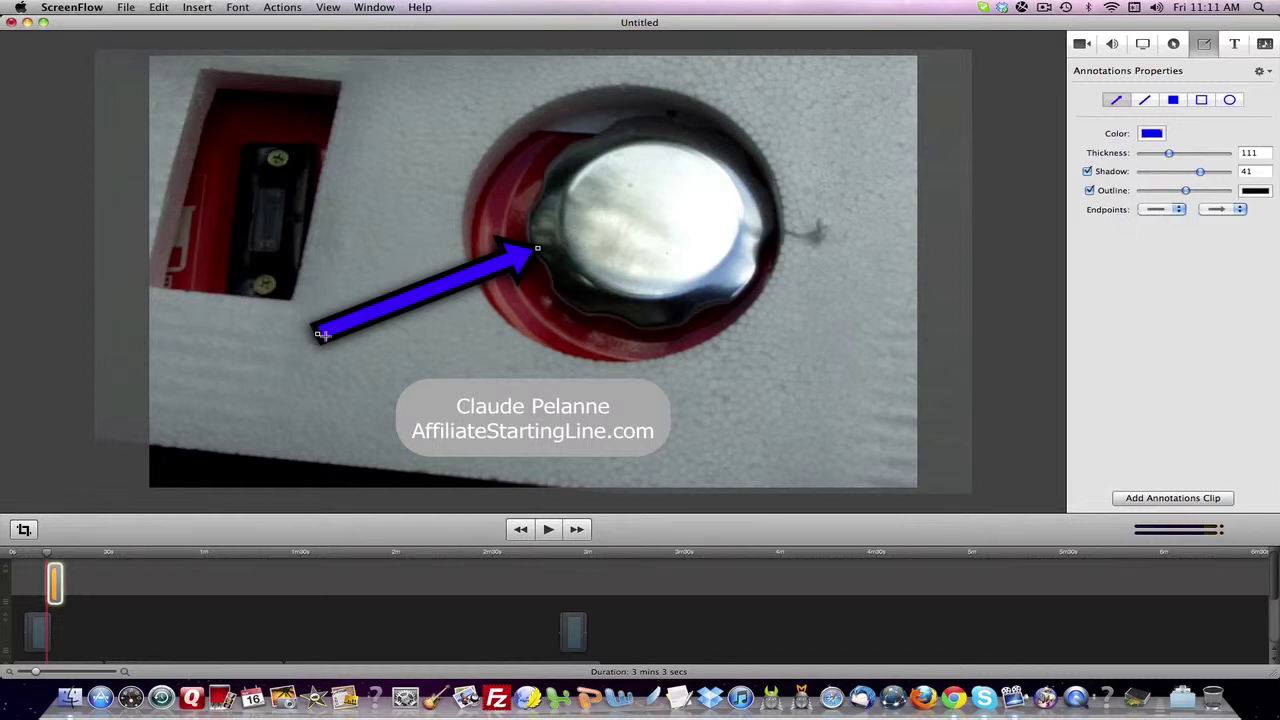
click(1181, 210)
click(1160, 231)
click(1180, 210)
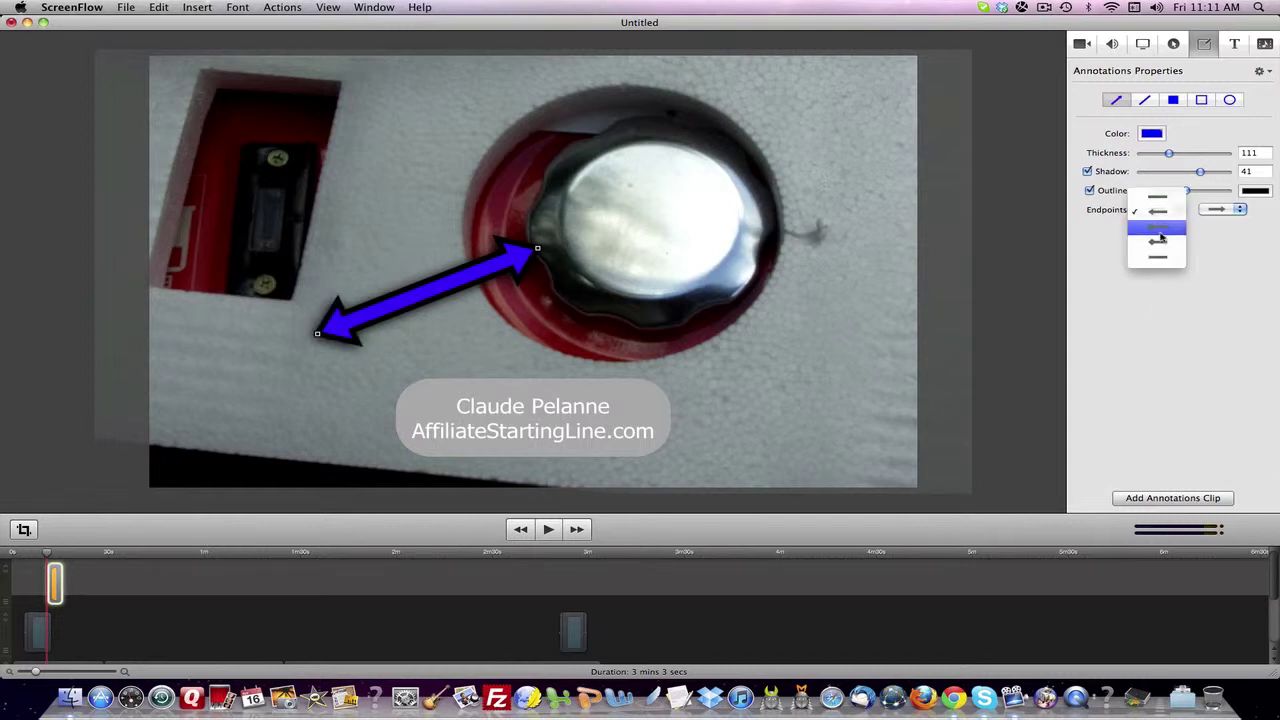
click(1161, 236)
click(1181, 211)
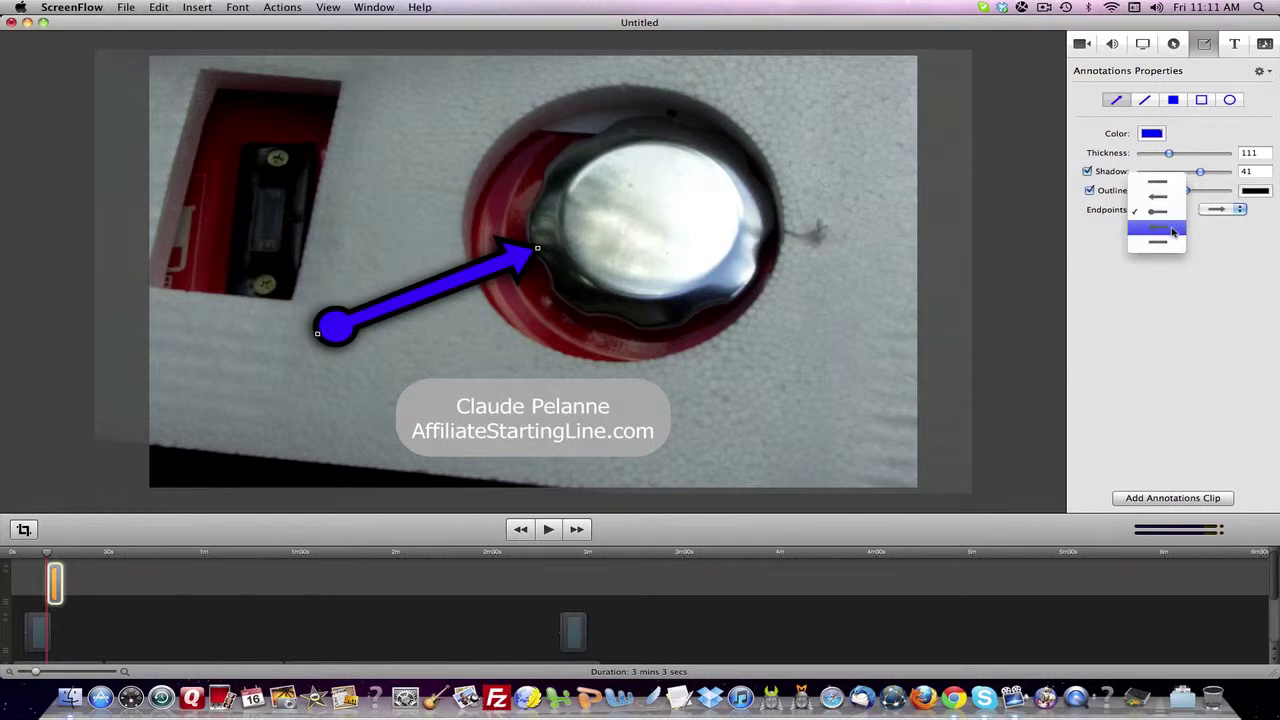
click(1172, 230)
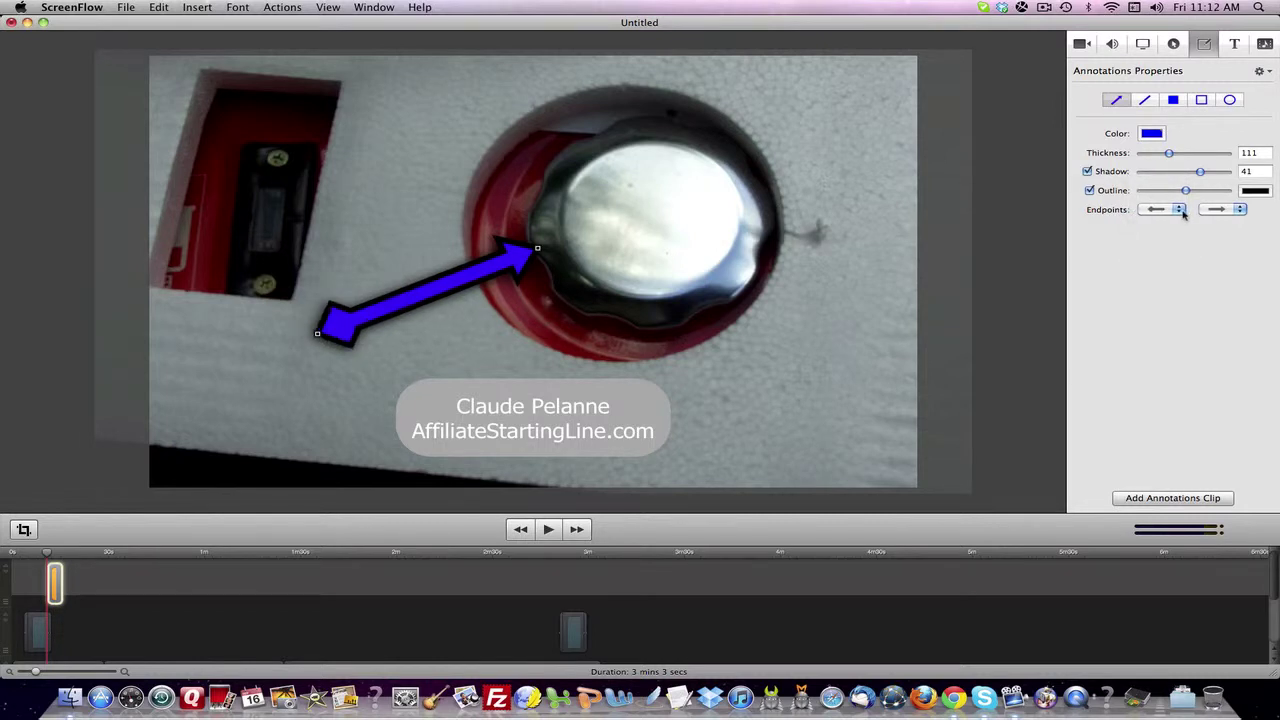
click(1181, 210)
click(1175, 230)
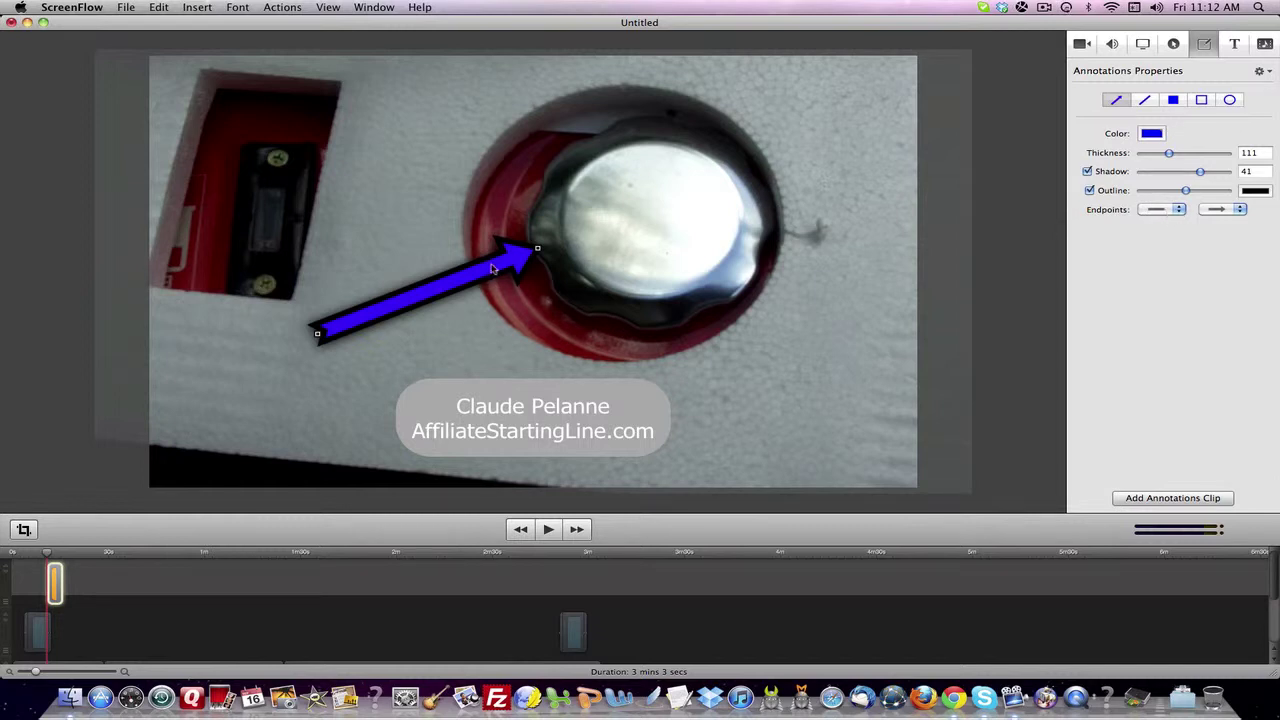
mouse_move(493, 268)
mouse_down()
mouse_move(500, 258)
mouse_move(478, 281)
mouse_move(488, 284)
mouse_up()
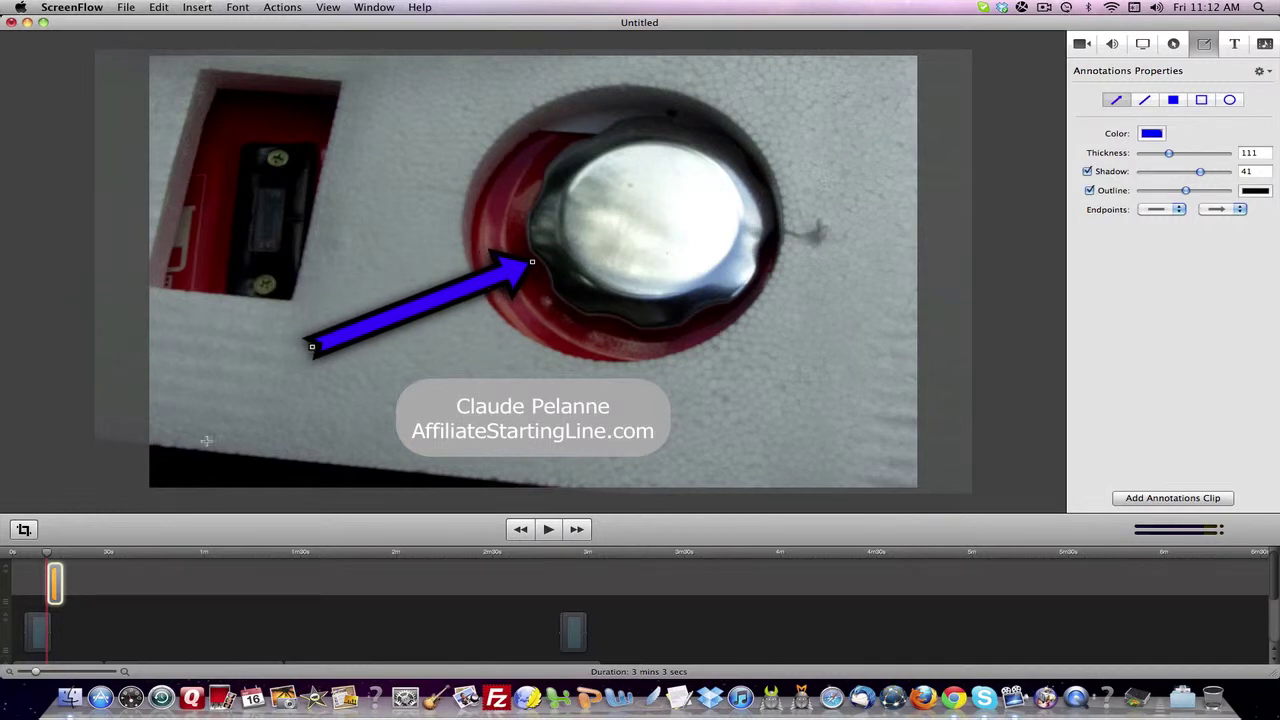
mouse_move(62, 585)
mouse_down()
mouse_move(95, 585)
mouse_move(62, 579)
mouse_up()
- Add a starting transition to the arrow annotation clip and scrub to check it
right_click(53, 592)
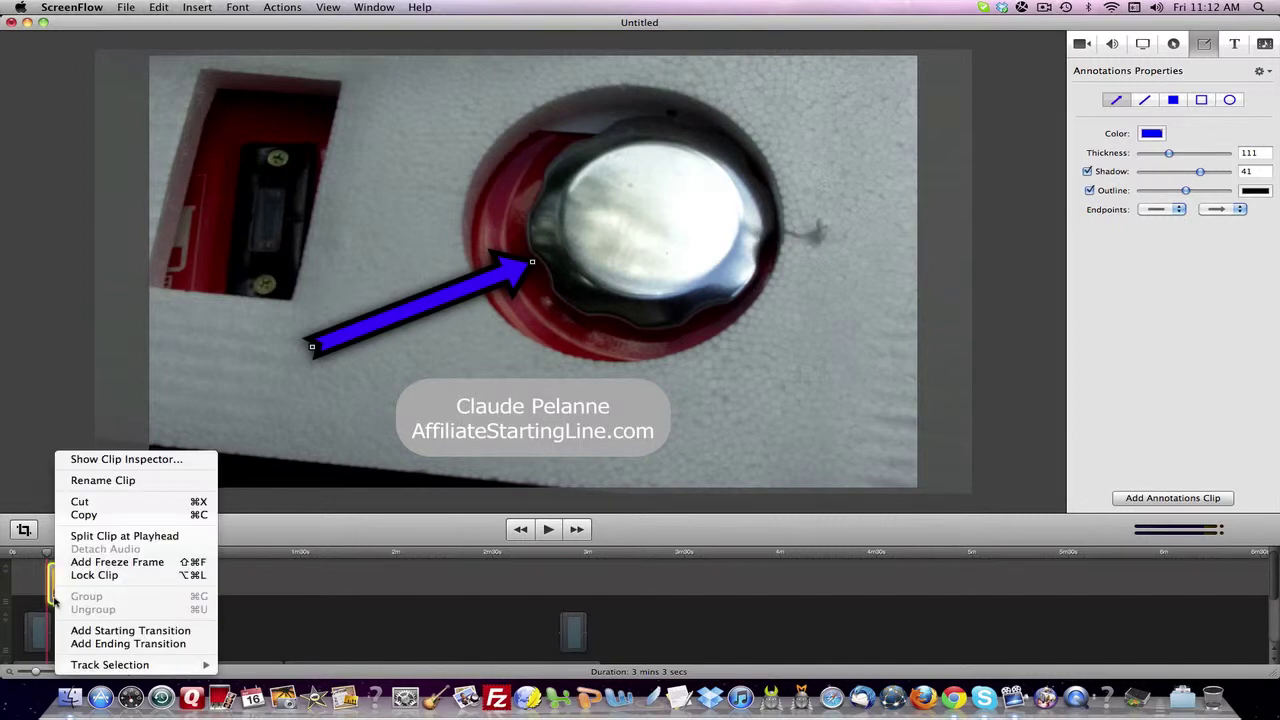
click(66, 626)
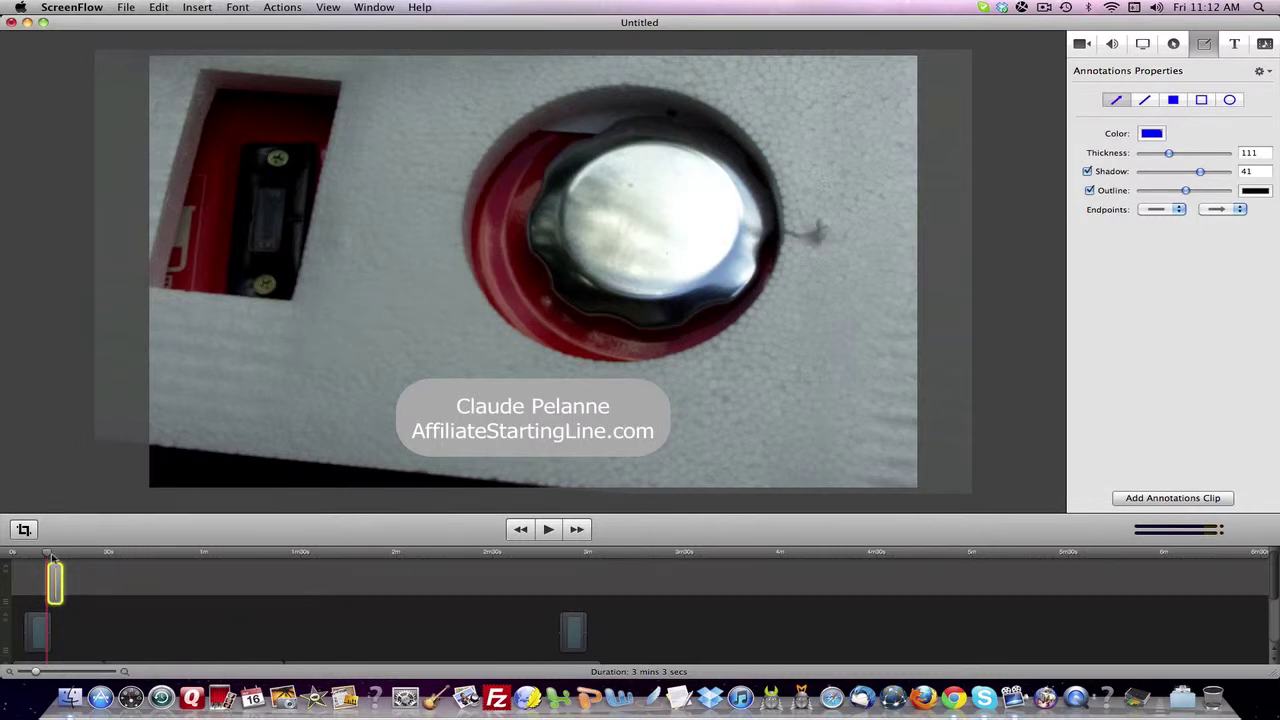
click(53, 557)
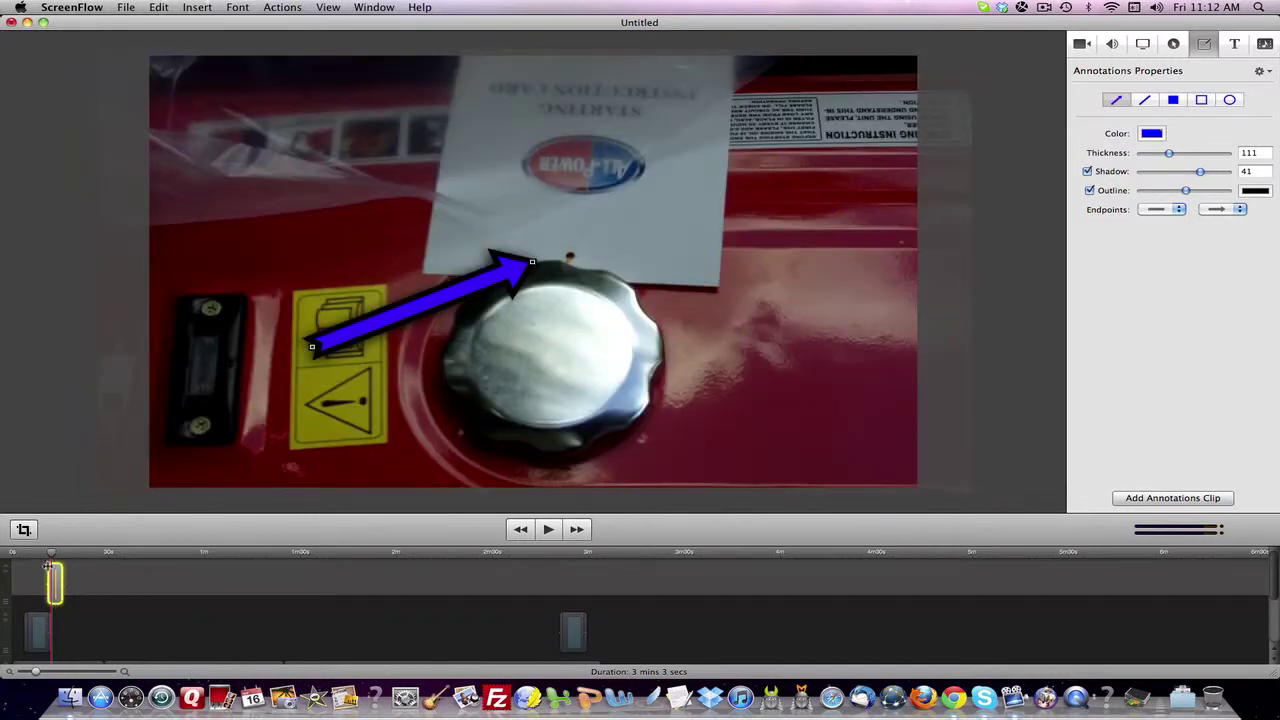
click(46, 555)
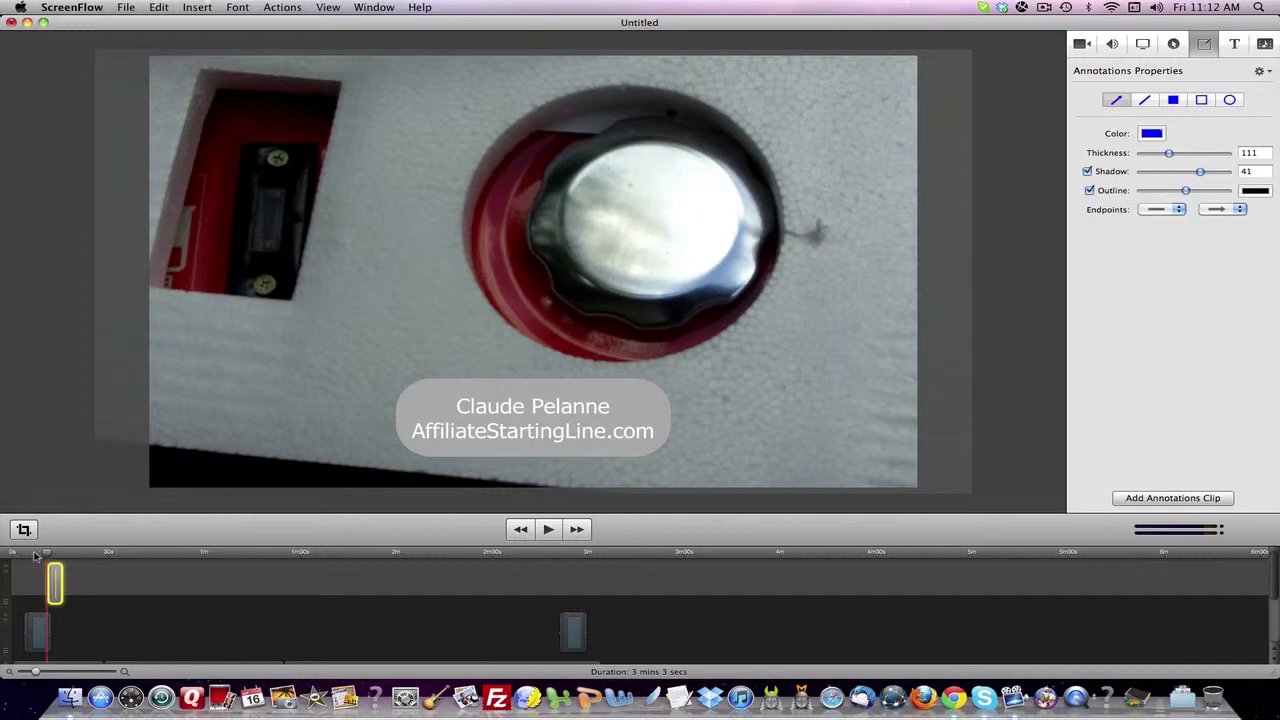
- Preview the transition playing and append a new empty annotations clip
key(space)
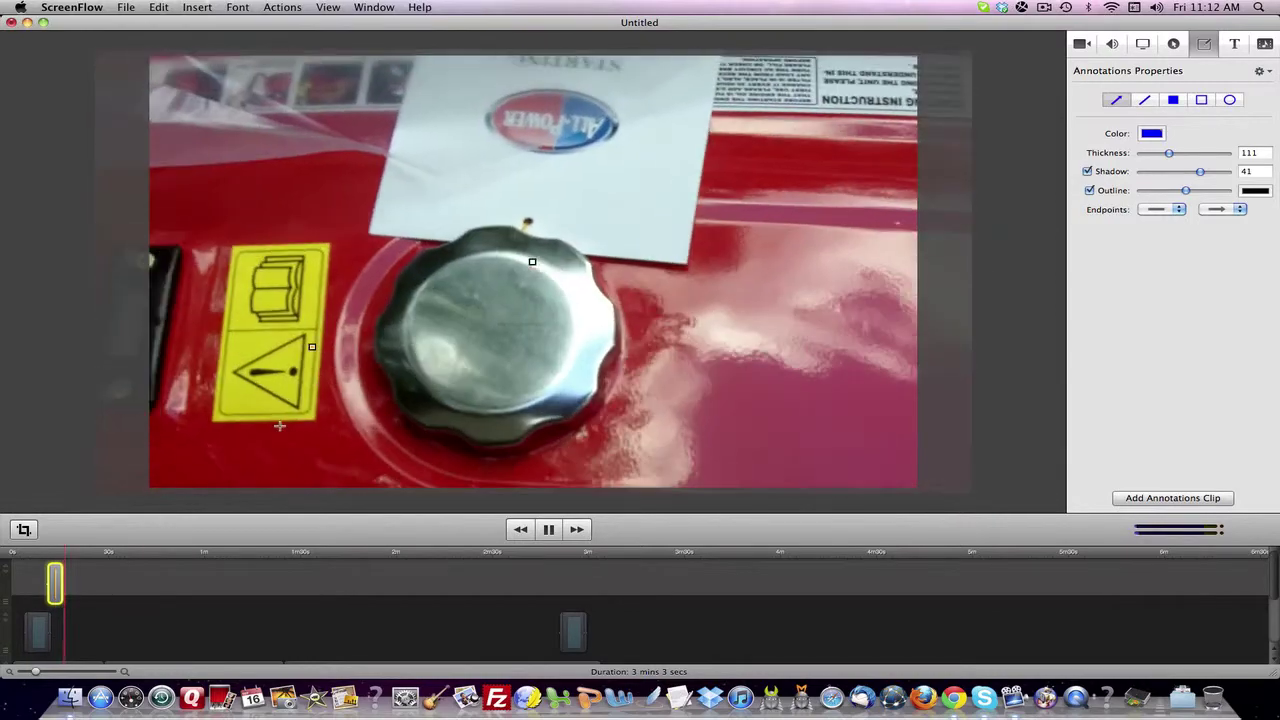
key(space)
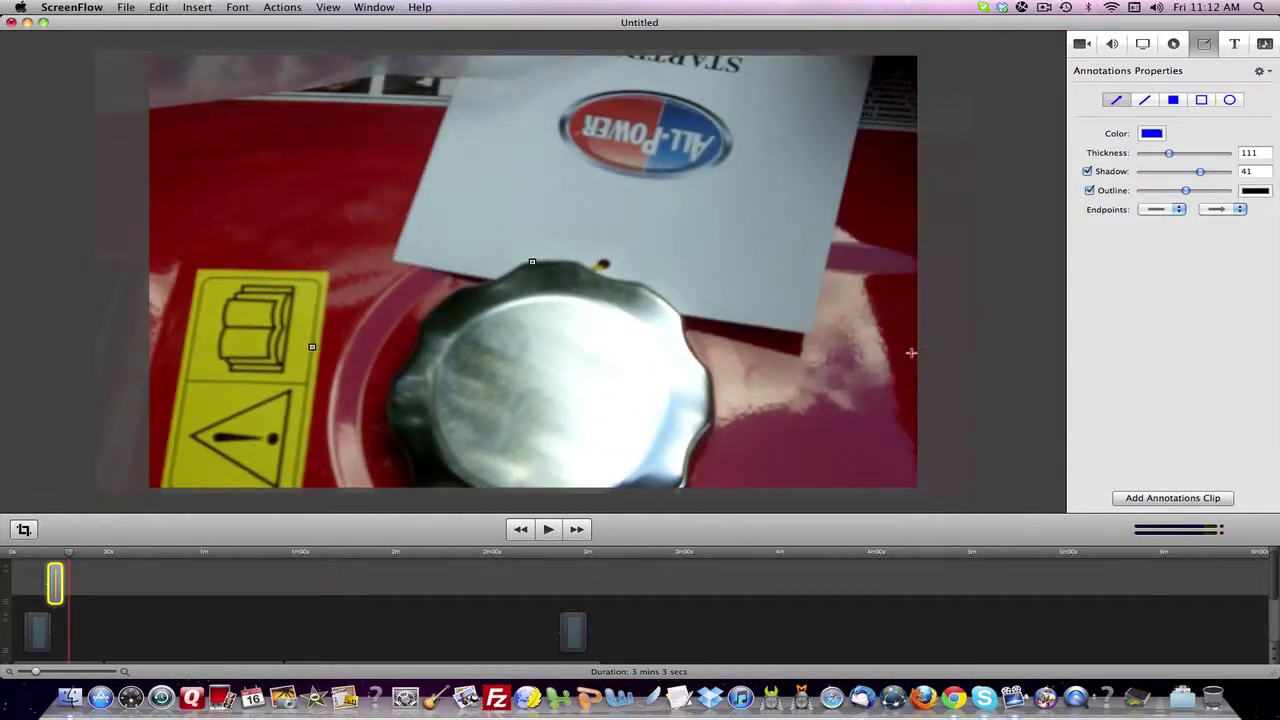
click(1155, 497)
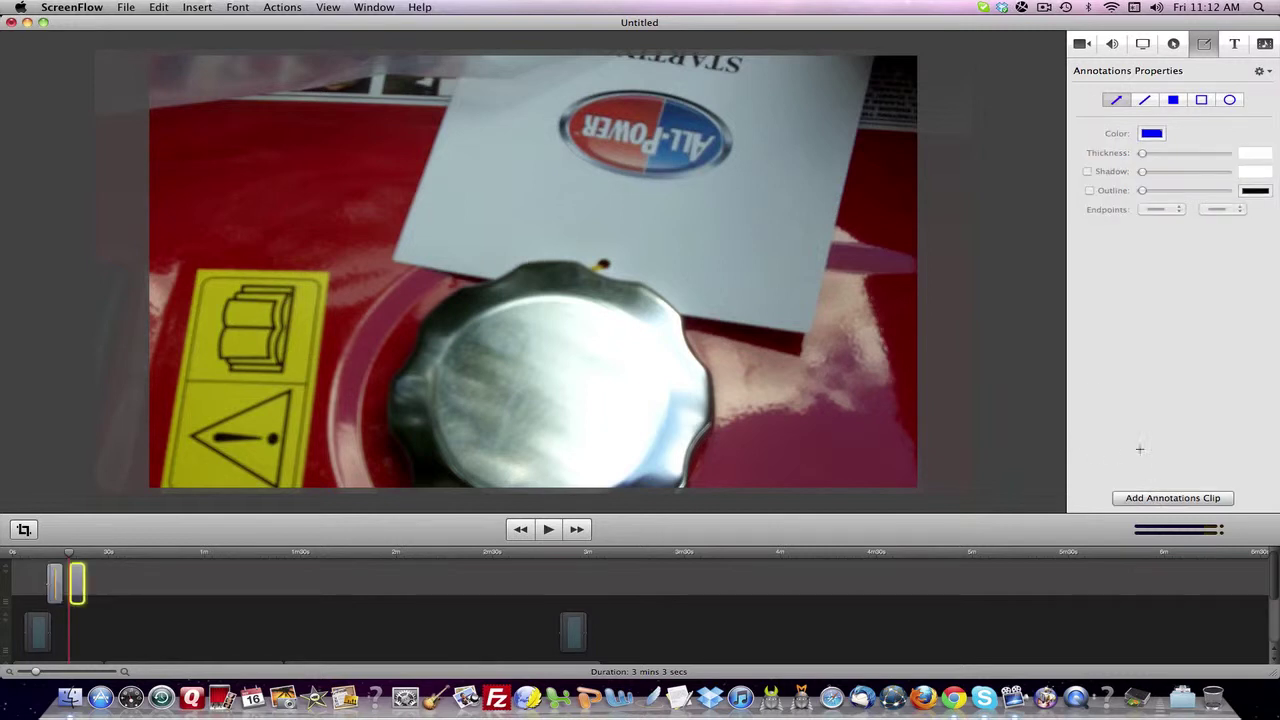
- Draw a blue line from the yellow sticker to the card, thickness 108, with shadow and outline
click(1145, 100)
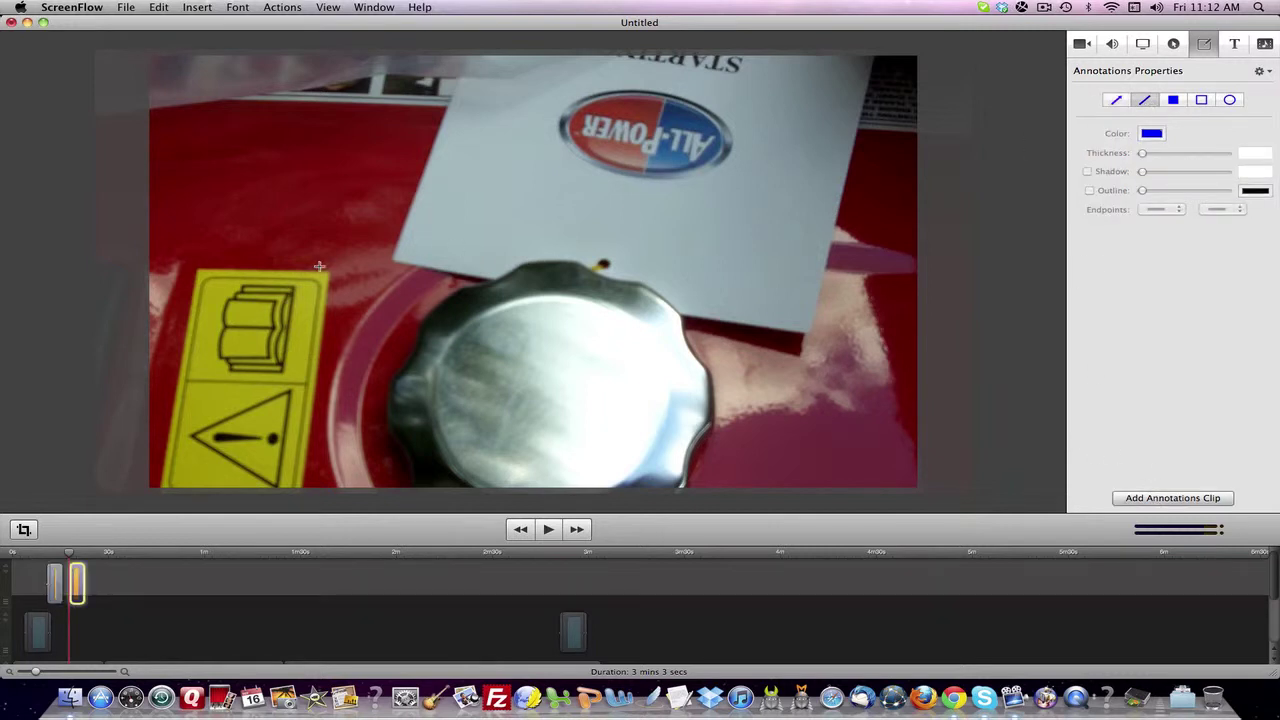
drag(321, 265, 589, 206)
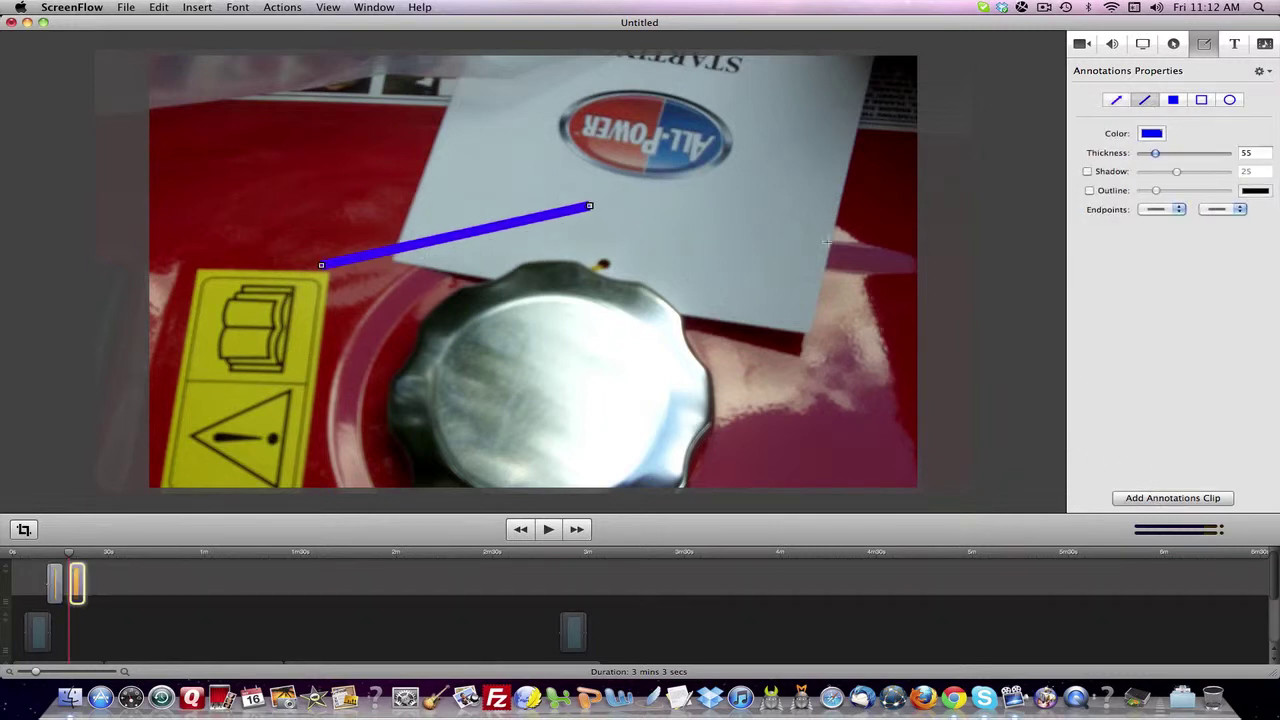
drag(1157, 155, 1171, 192)
click(1089, 172)
click(1090, 190)
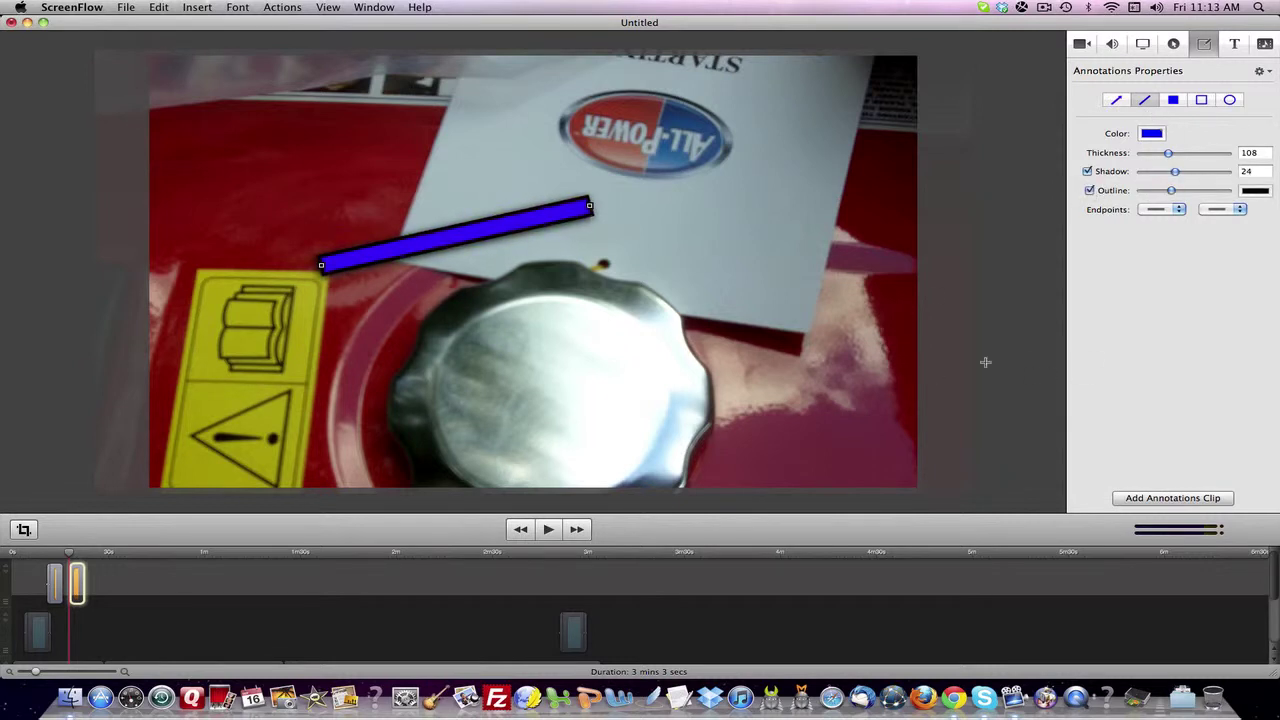
- Preview the new line playing from the earlier arrow frame
click(63, 553)
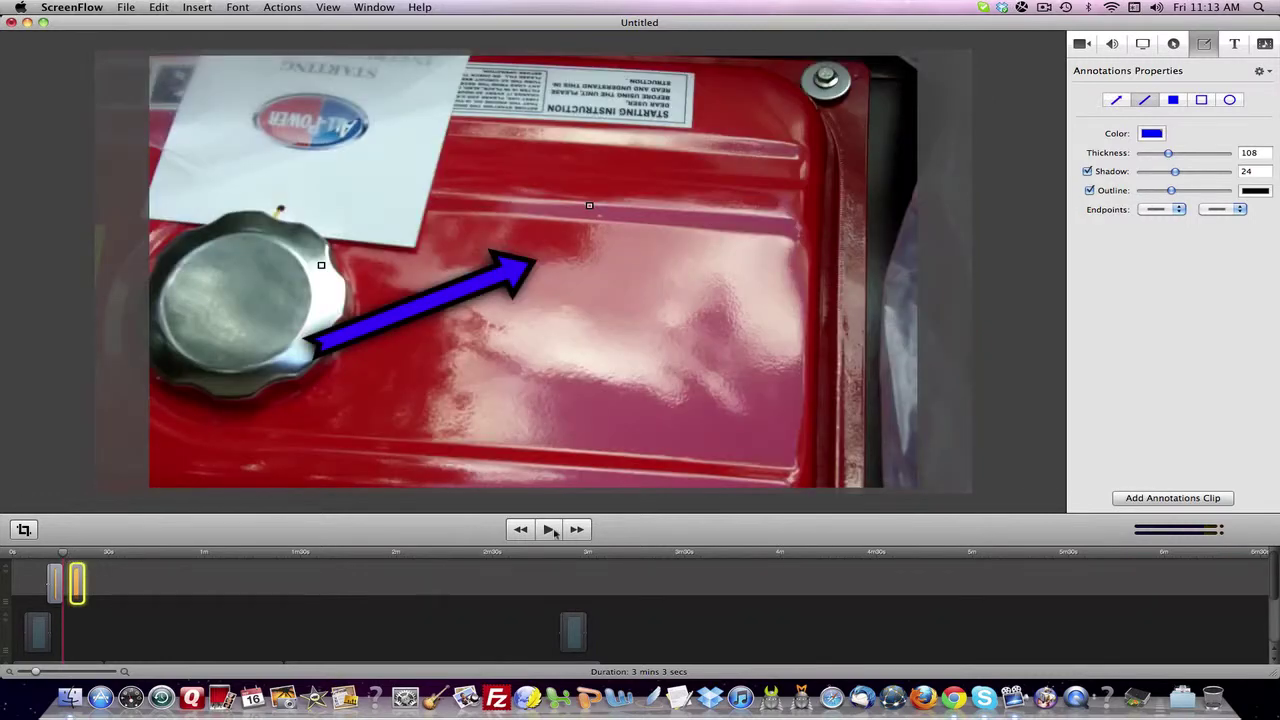
click(551, 530)
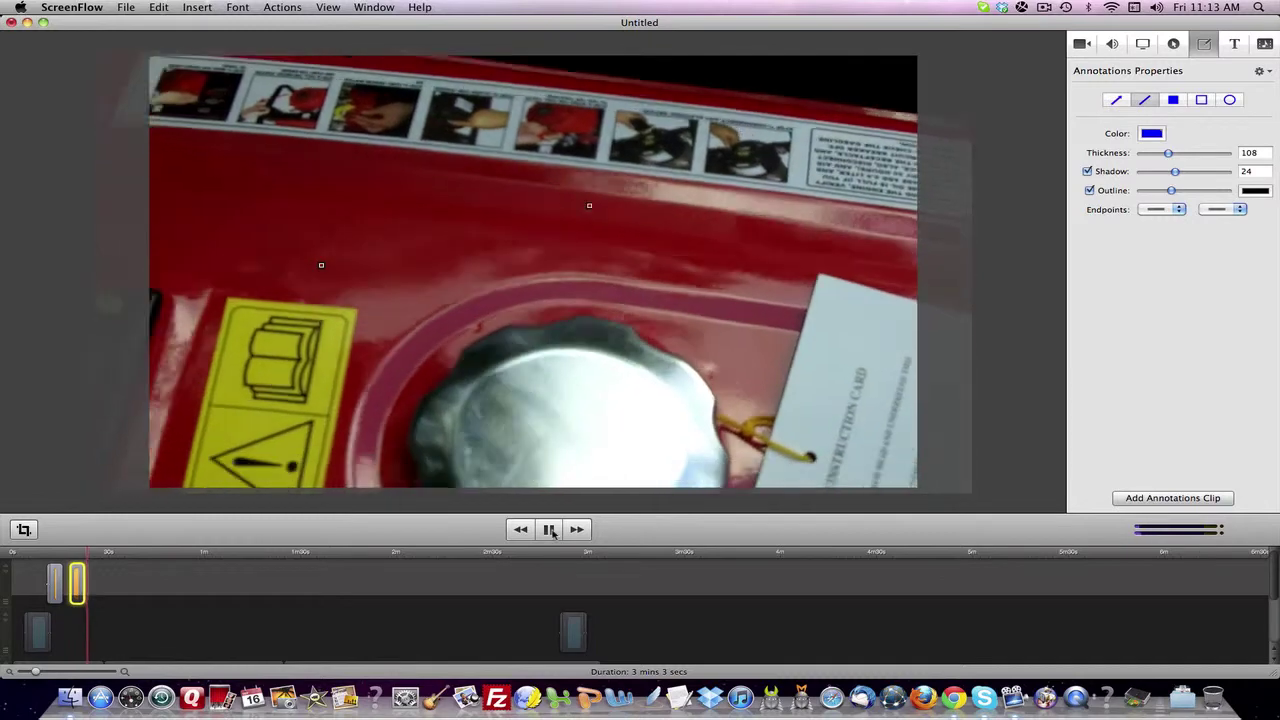
click(550, 530)
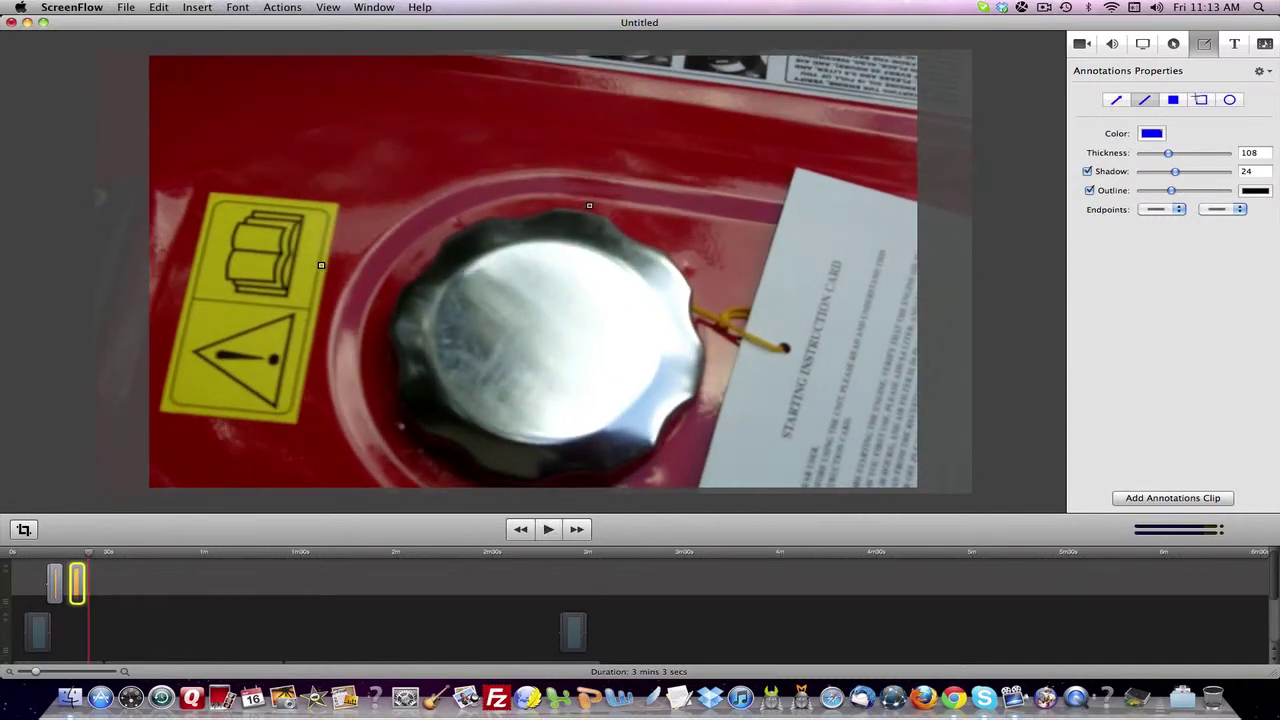
click(1180, 100)
- Add another annotations clip and draw a filled blue rectangle across the frame centre
click(1165, 498)
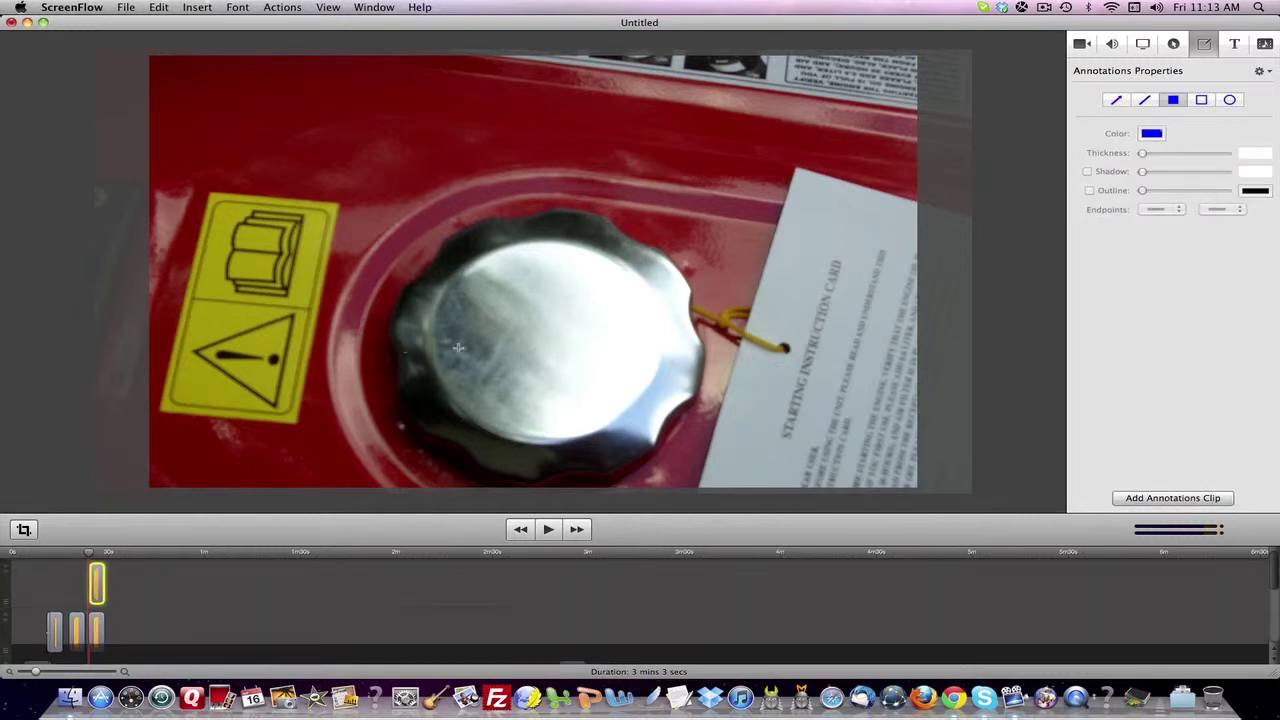
key(space)
key(space)
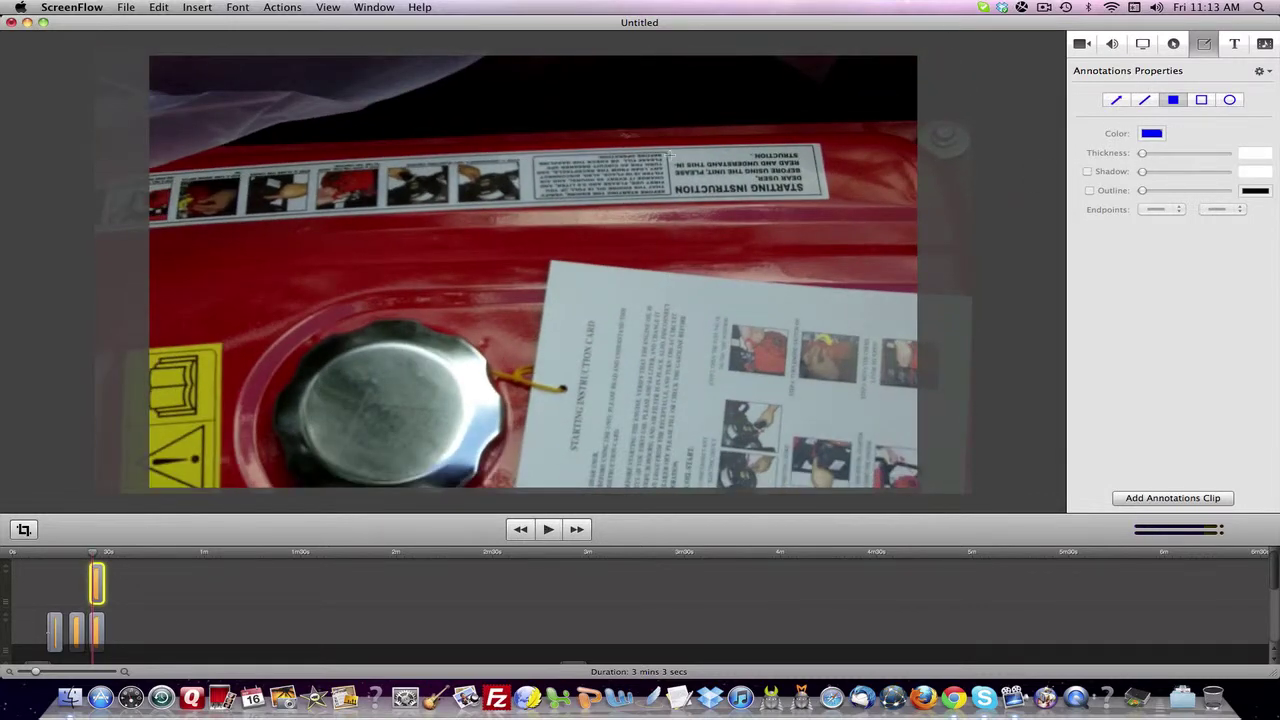
key(space)
key(space)
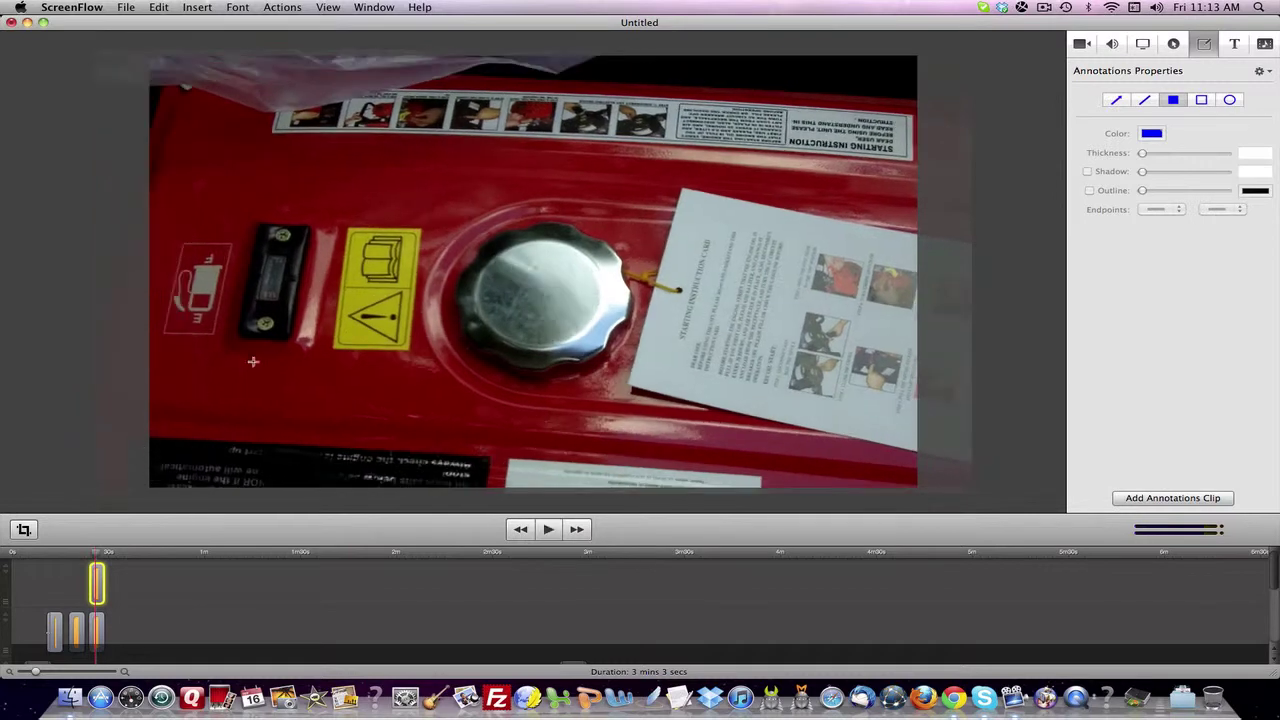
mouse_move(369, 178)
mouse_down()
mouse_move(372, 286)
mouse_move(480, 354)
mouse_move(715, 406)
mouse_up()
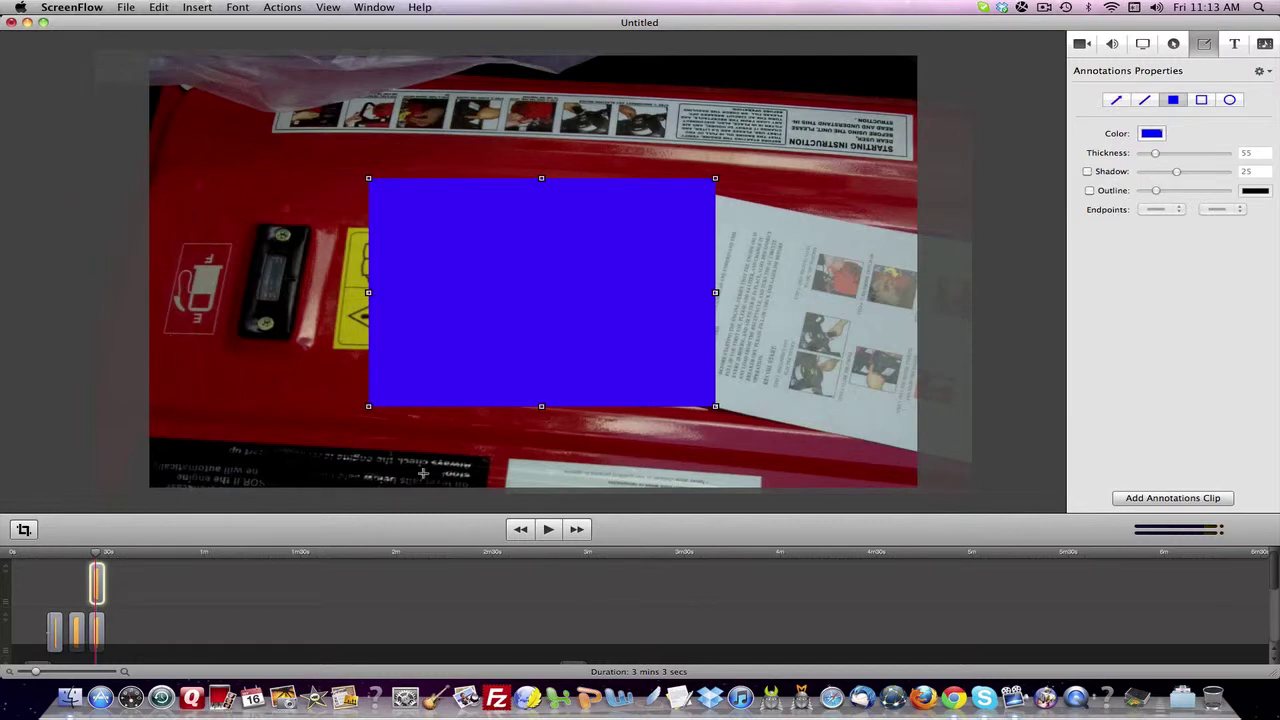
- Preview the rectangle playing and return to the arrow frame
click(548, 529)
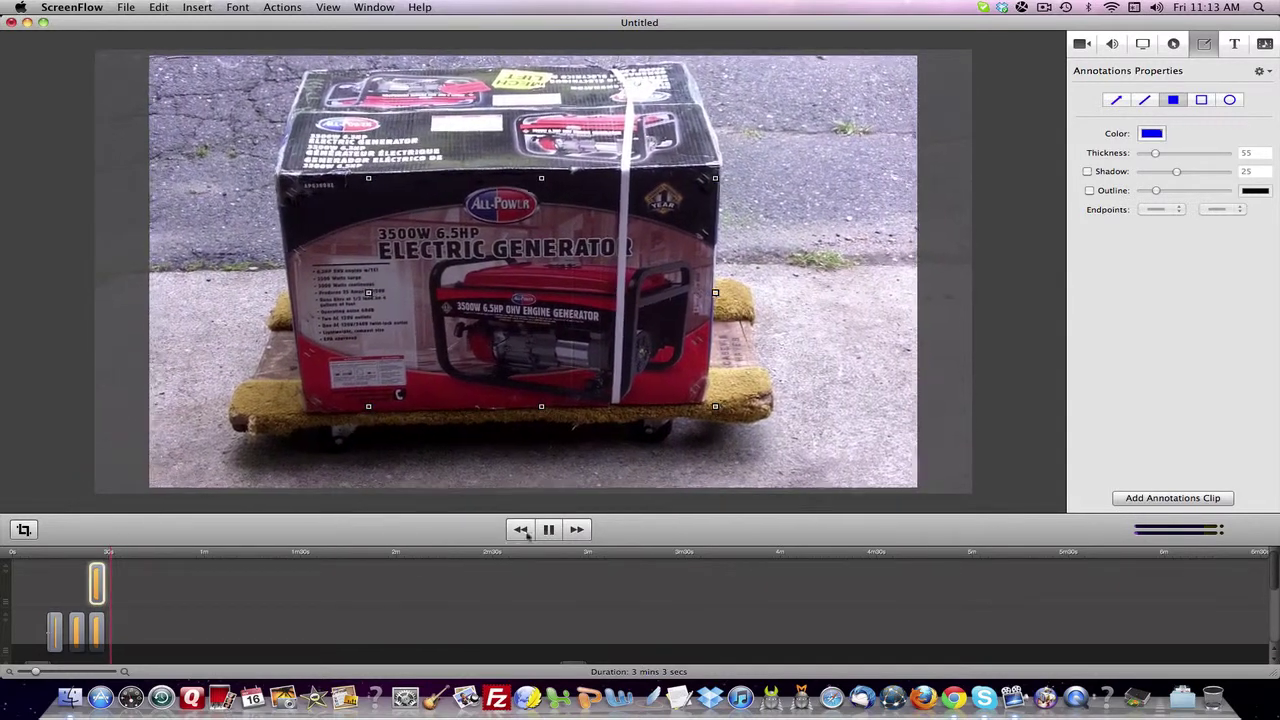
click(548, 530)
drag(112, 553, 107, 556)
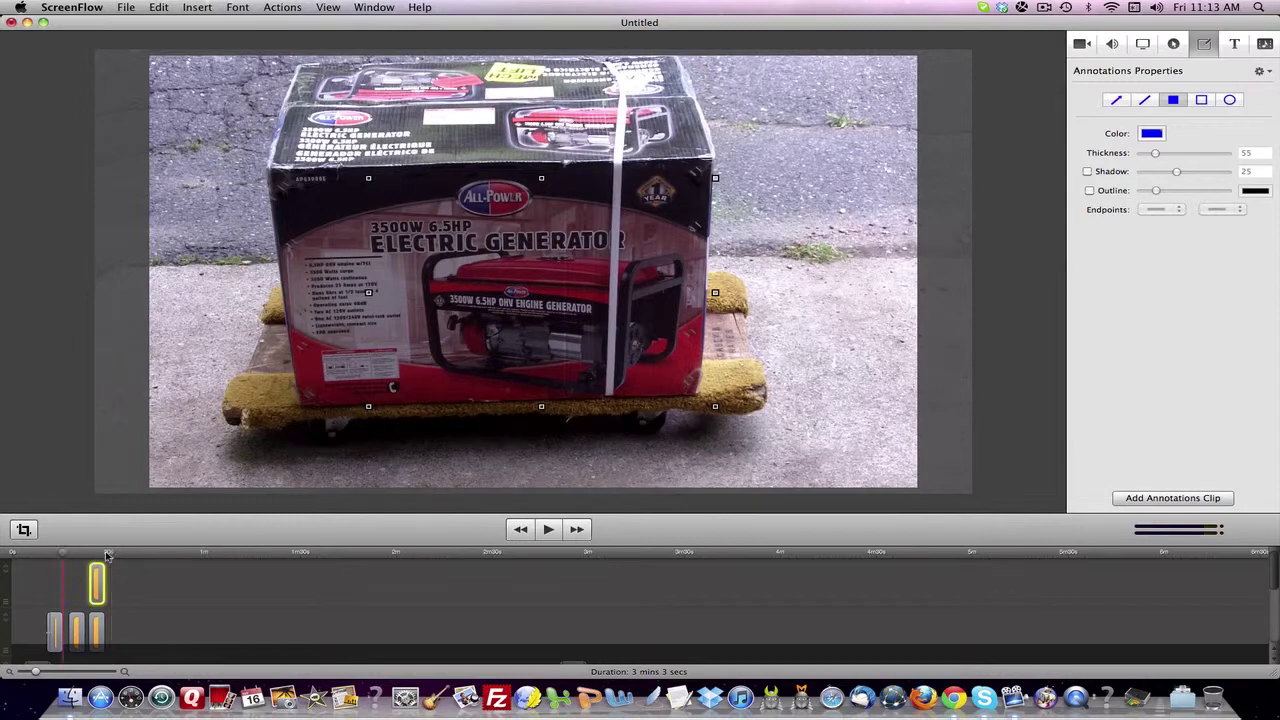
key(space)
key(space)
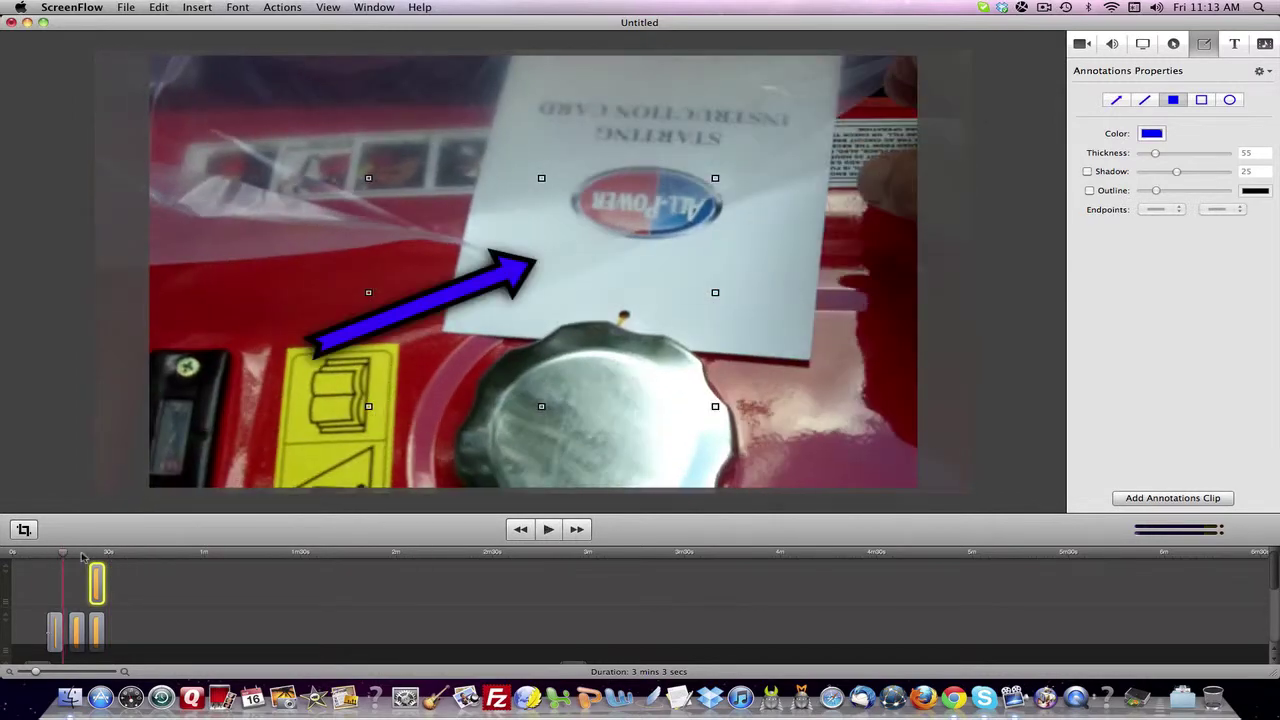
click(62, 556)
key(space)
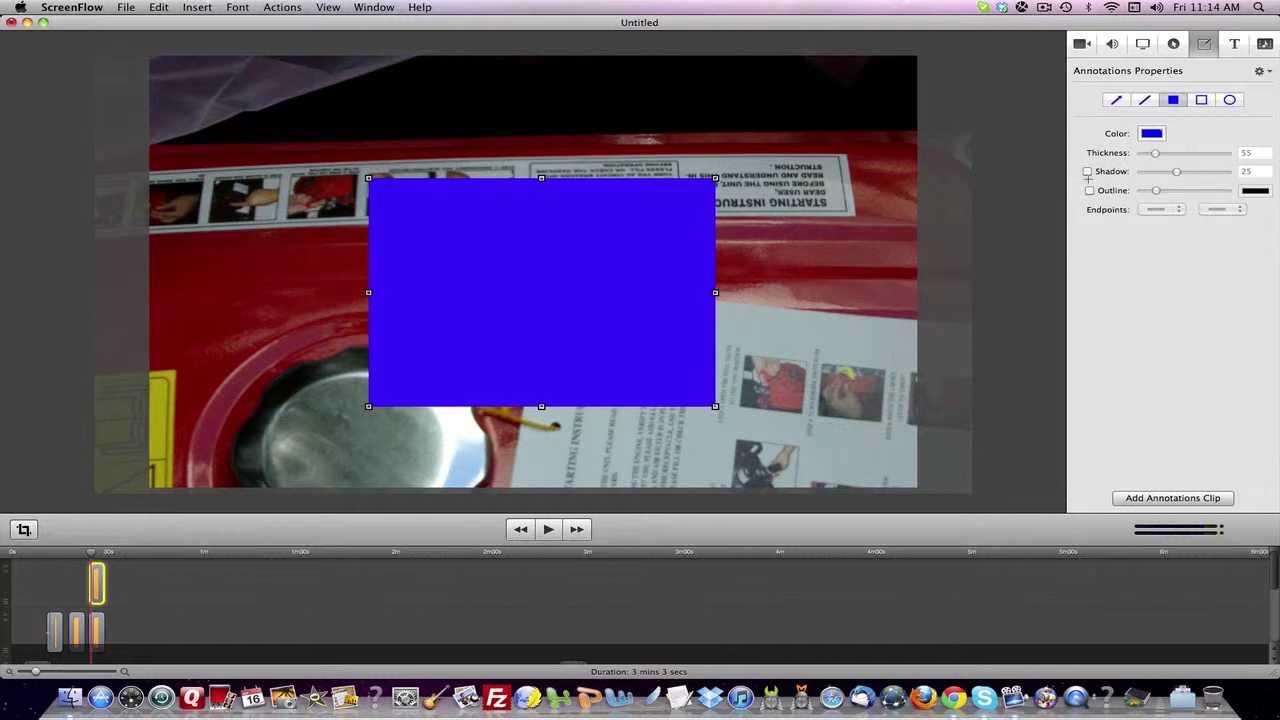
- Give the rectangle a drop shadow of 35 and a thicker dark outline, then play it
click(1088, 171)
click(1089, 190)
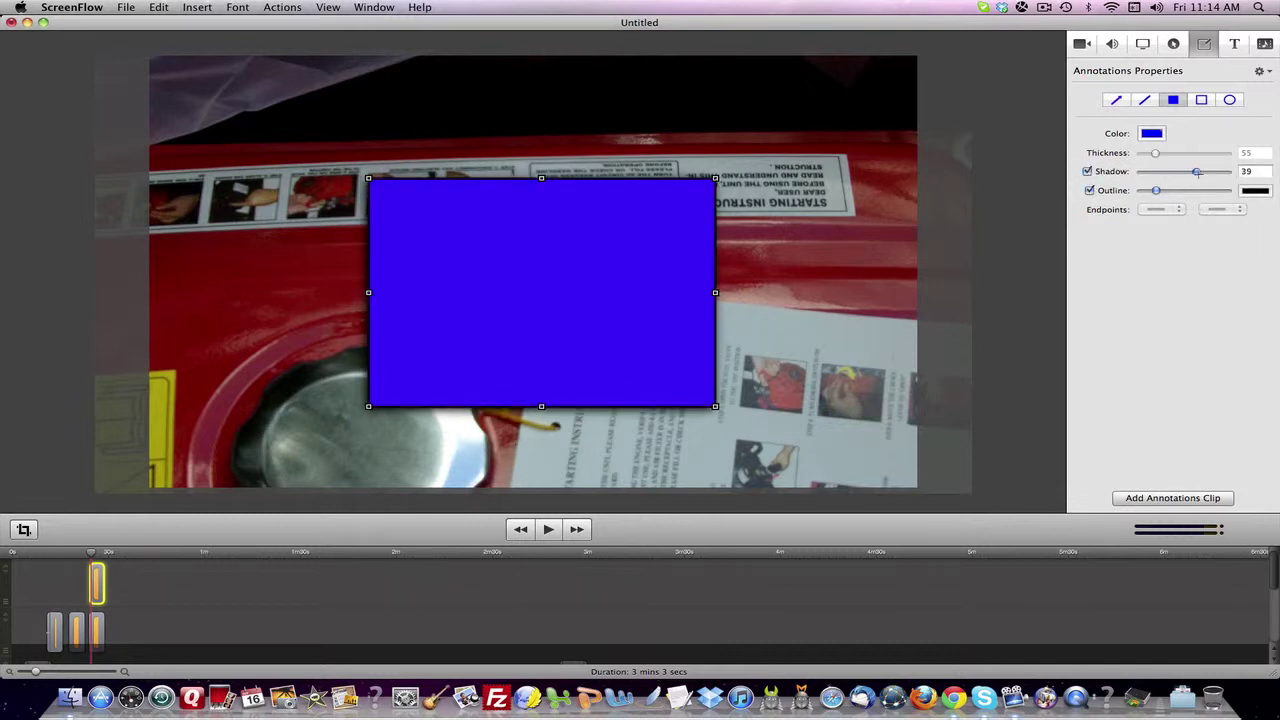
drag(1156, 190, 1169, 190)
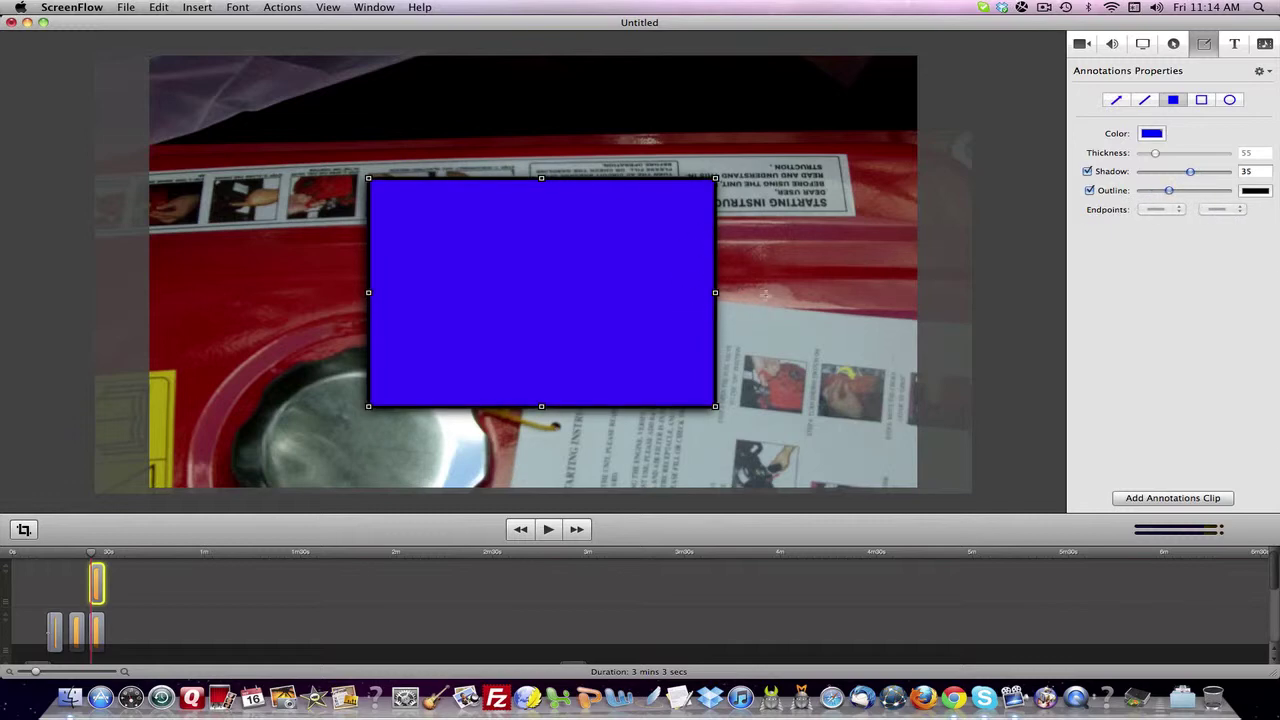
key(space)
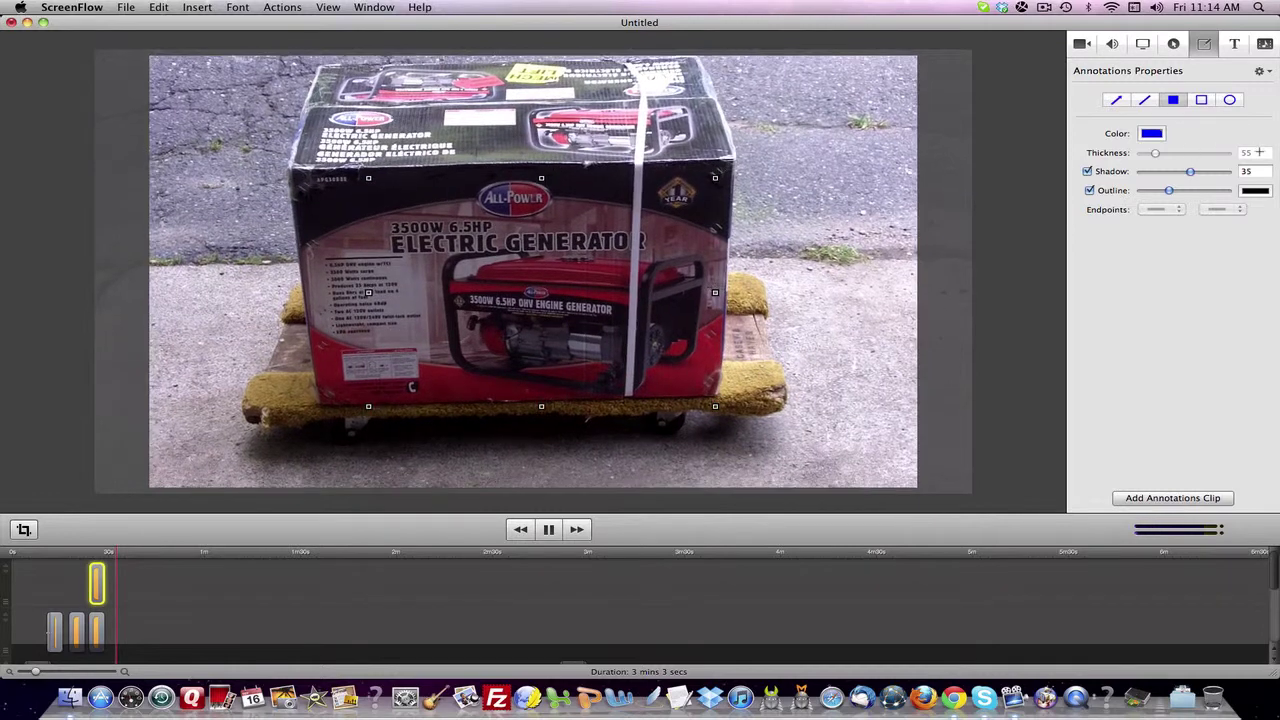
- Add a new annotations clip with a blue outline rectangle framing the generator box
key(space)
click(1180, 497)
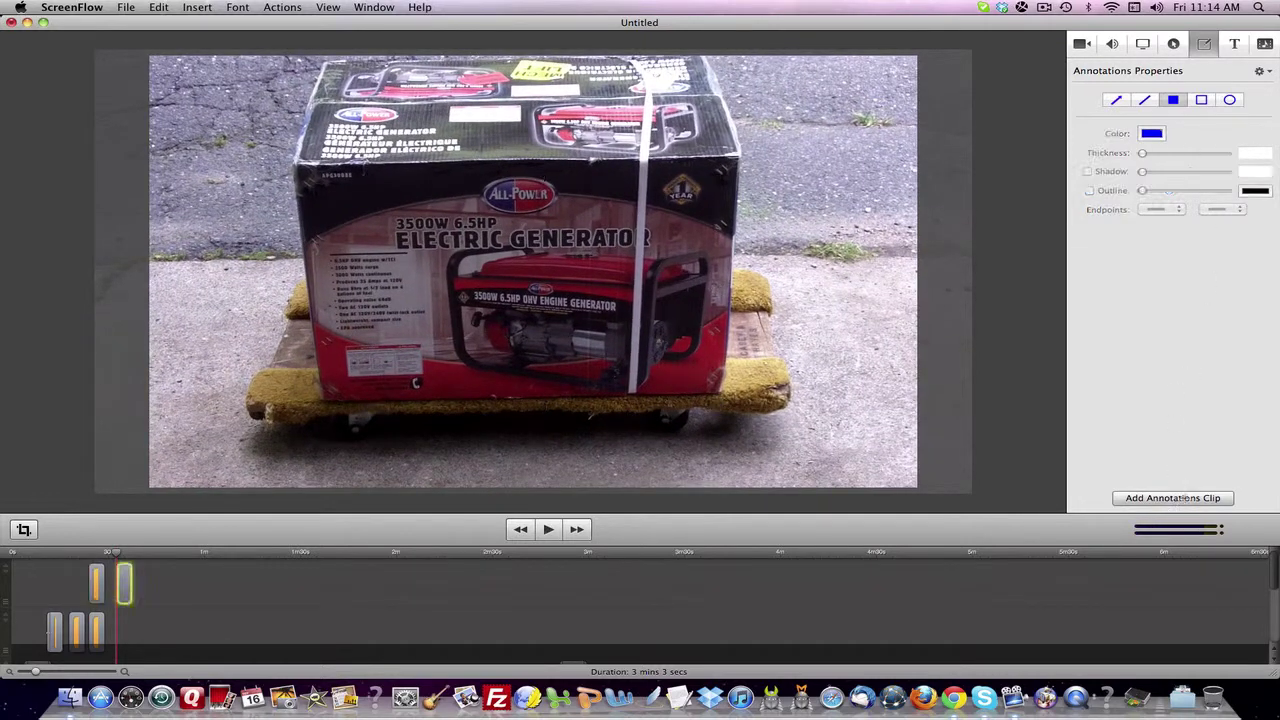
click(1201, 100)
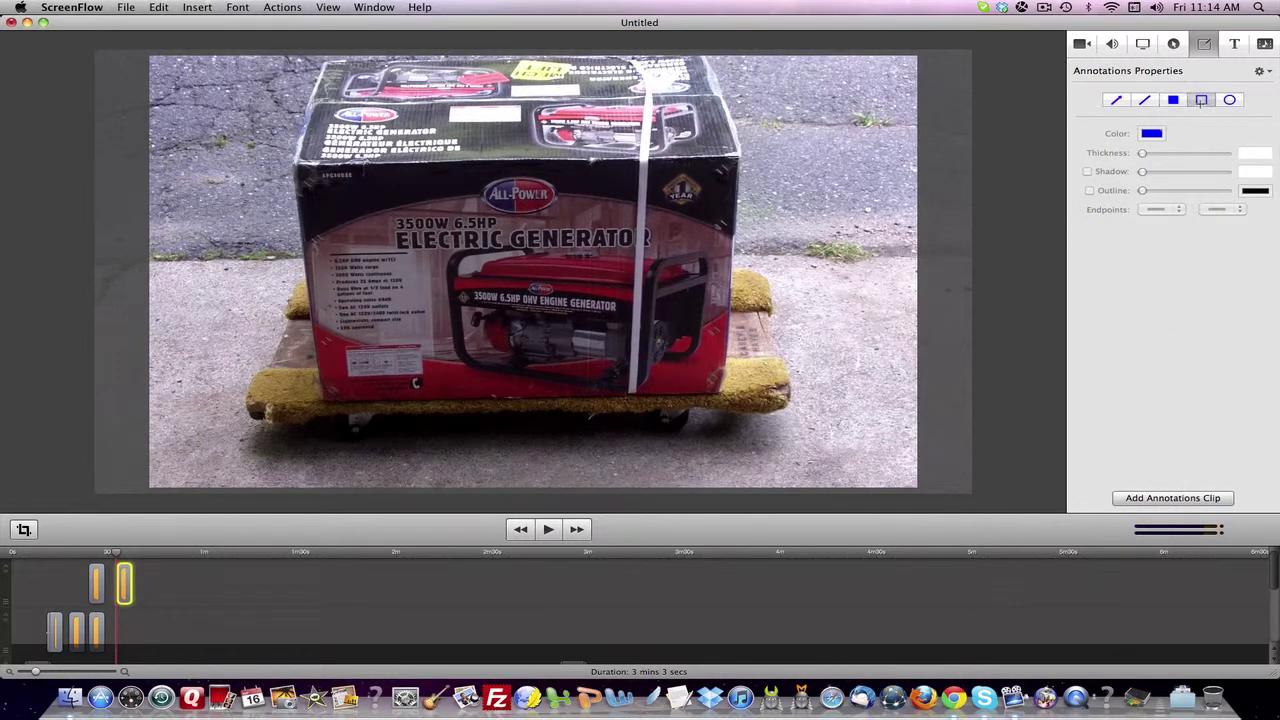
mouse_move(278, 140)
mouse_down()
mouse_move(748, 389)
mouse_move(798, 391)
mouse_up()
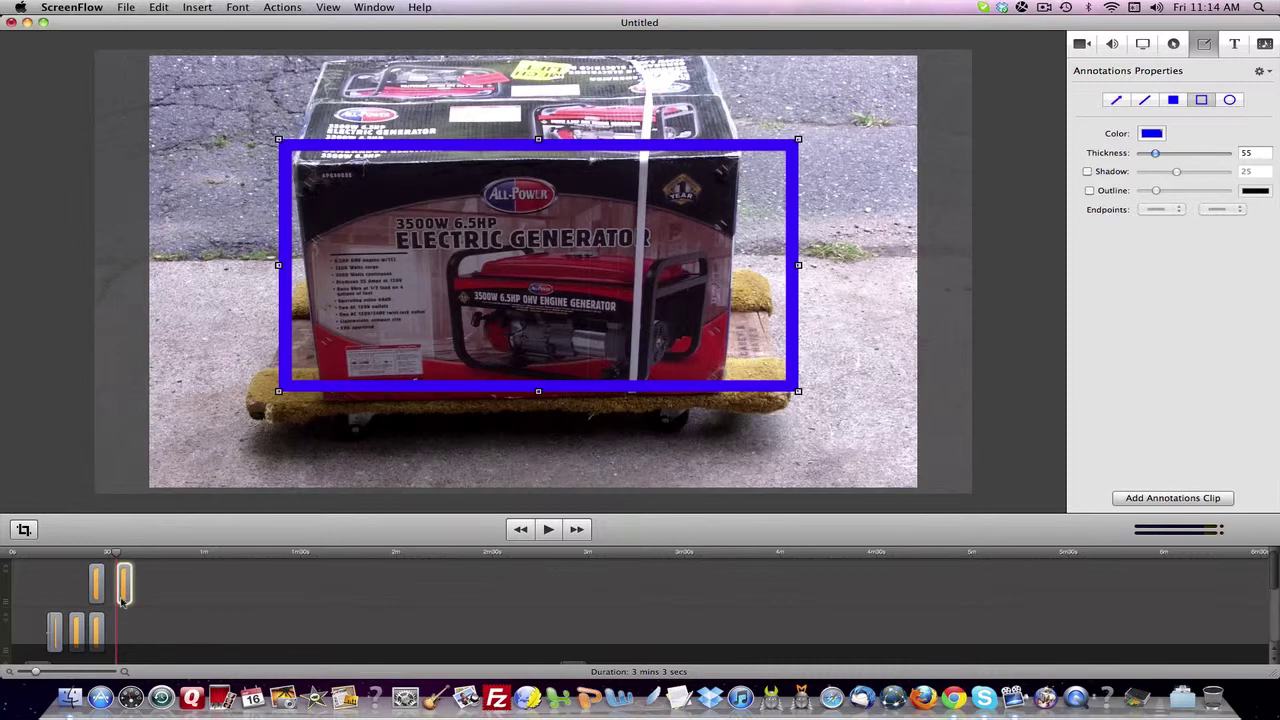
click(548, 529)
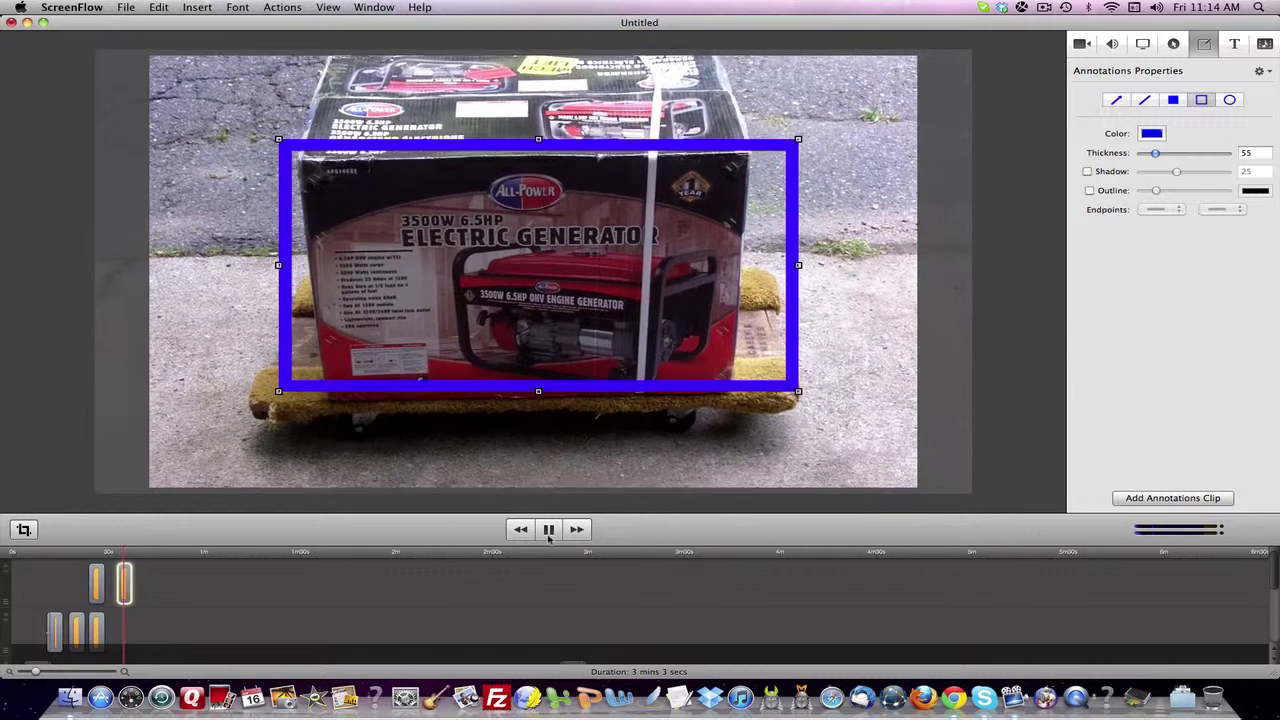
key(space)
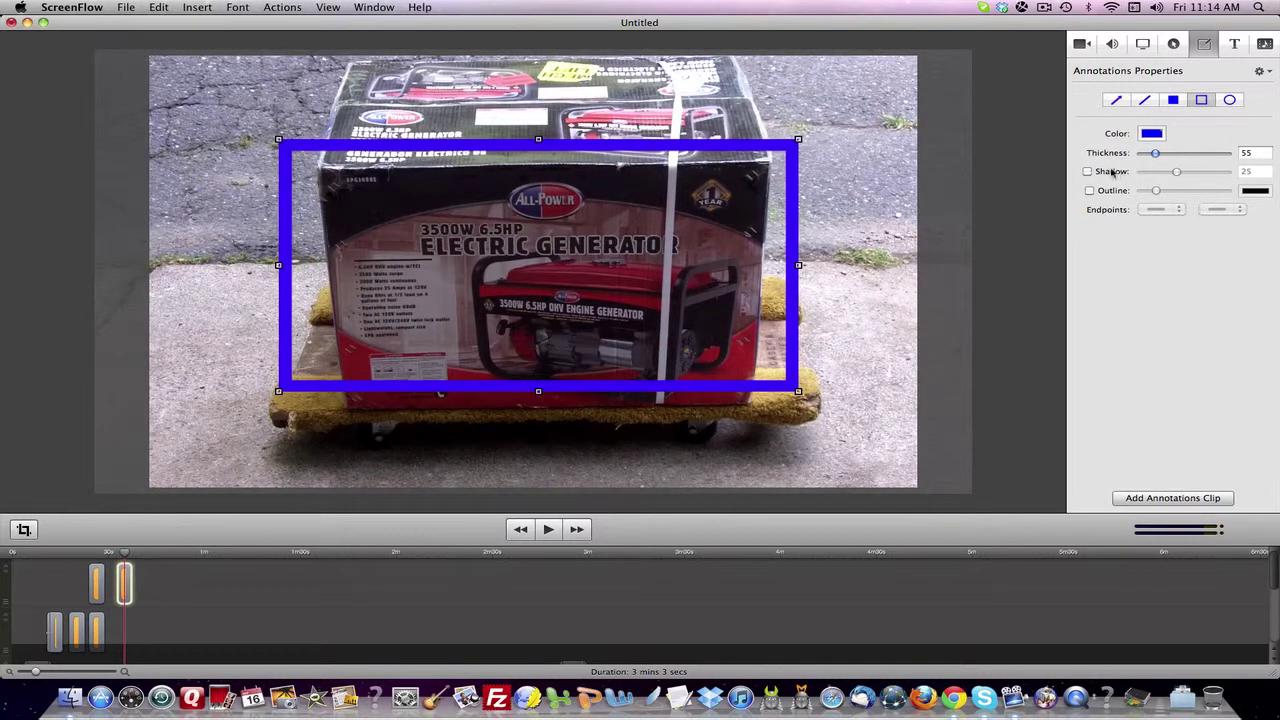
- Set the rectangle to thickness 92, shadow 33 and dark outline, and lengthen its clip
click(1088, 172)
click(1089, 190)
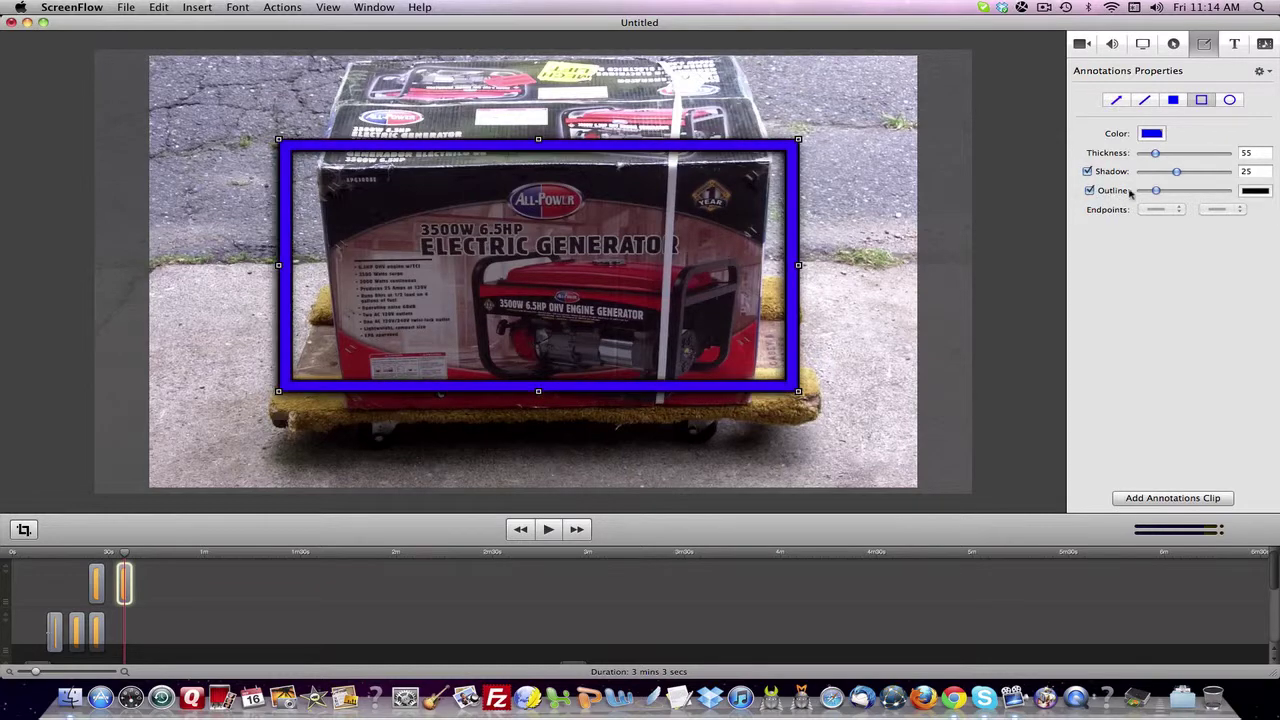
drag(1157, 191, 1170, 158)
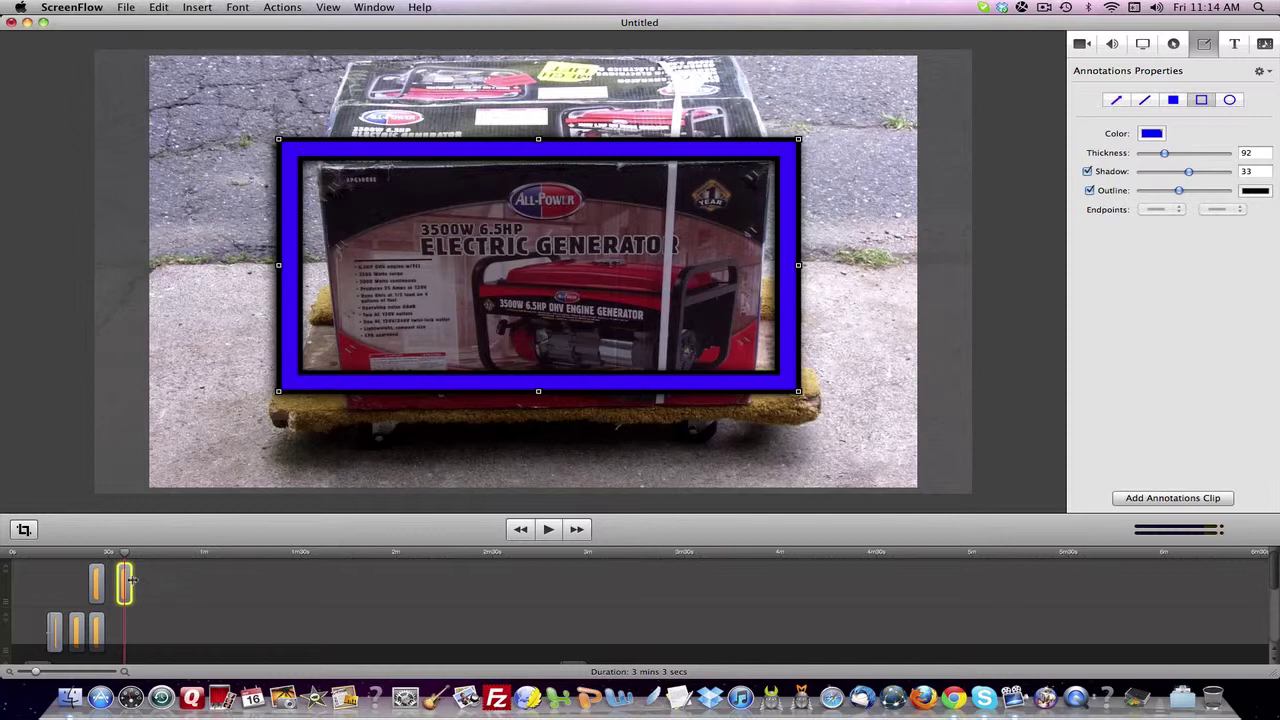
mouse_move(131, 580)
mouse_down()
mouse_move(165, 582)
mouse_move(131, 584)
mouse_up()
click(138, 587)
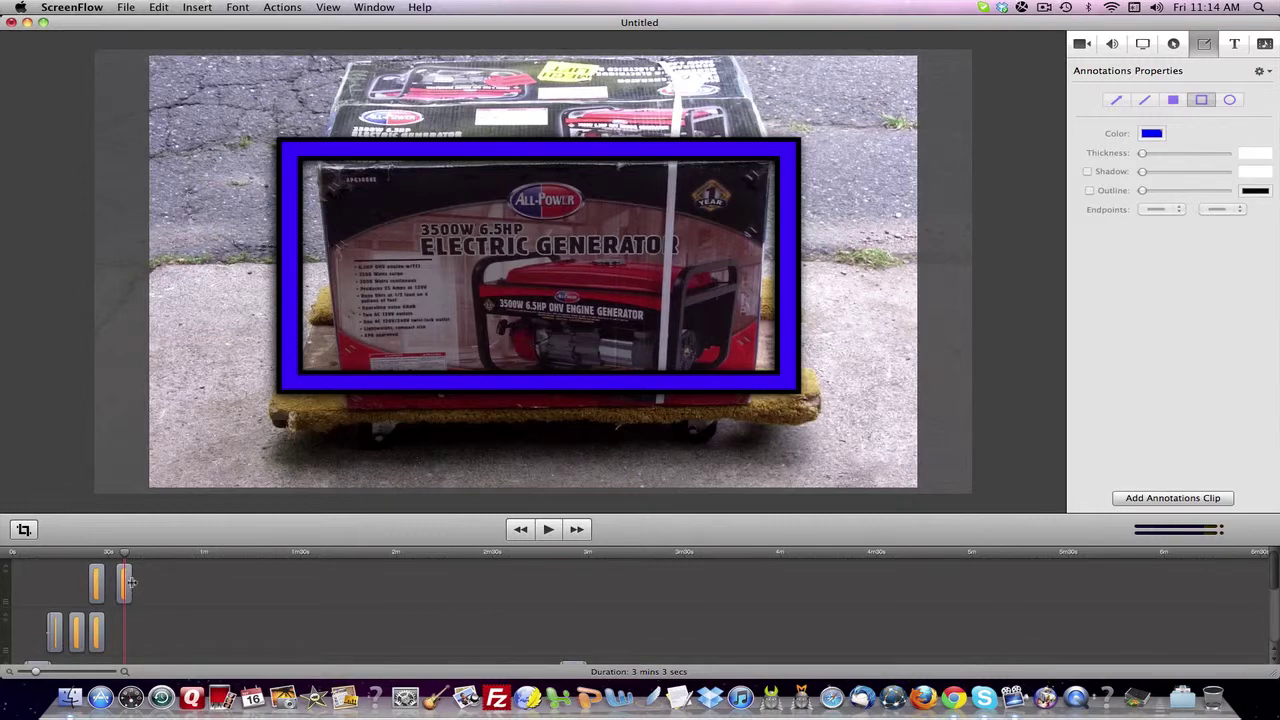
- Open the rectangle clip's inspector, preview it, and bring up its transition options
double_click(130, 582)
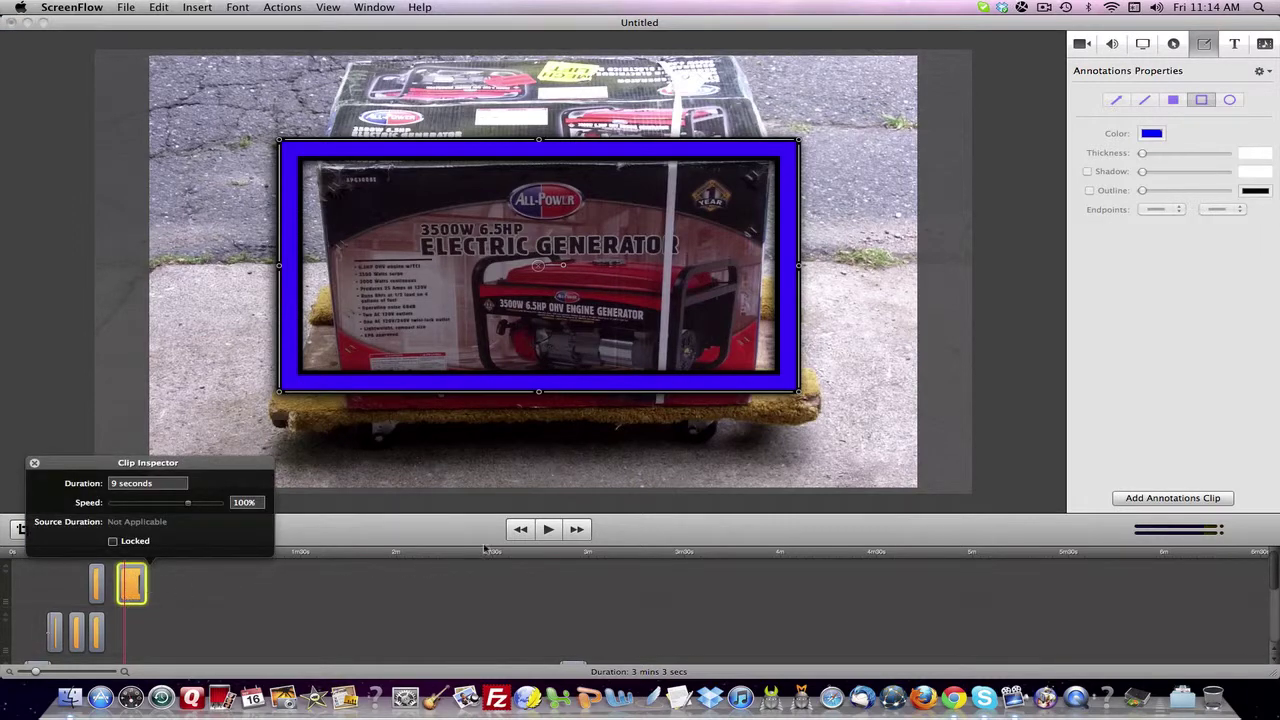
click(549, 529)
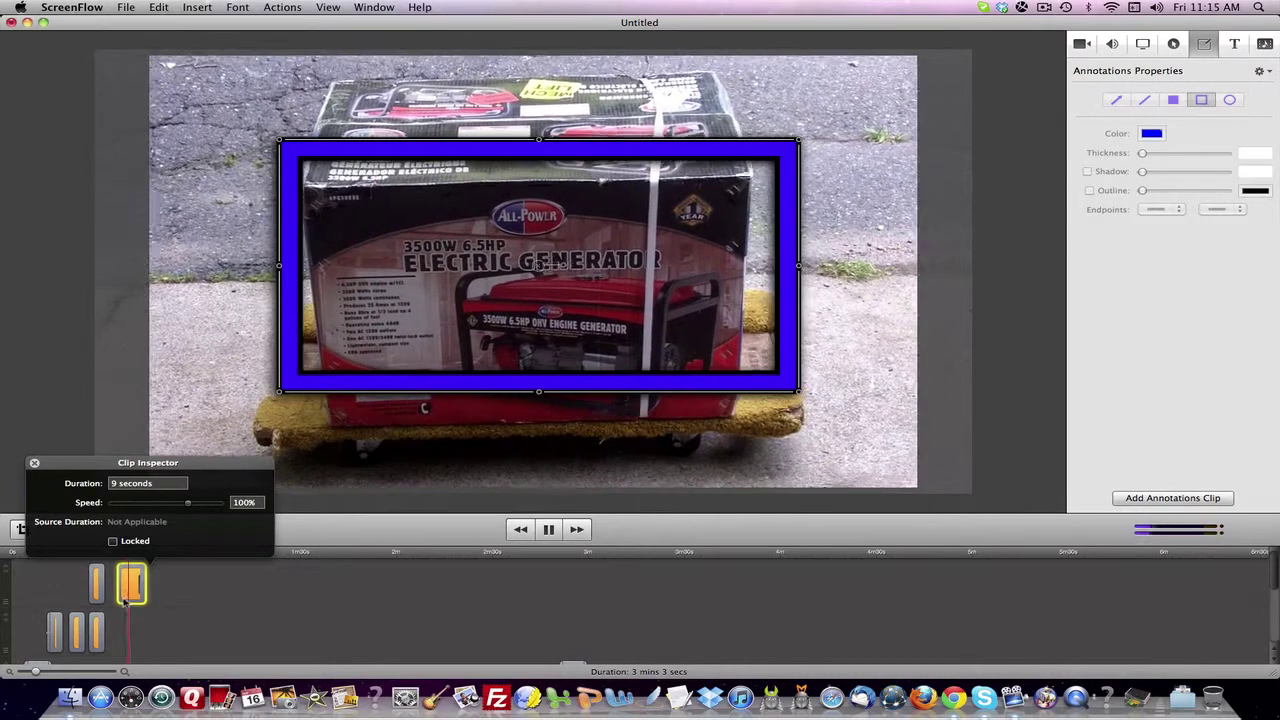
key(space)
right_click(131, 595)
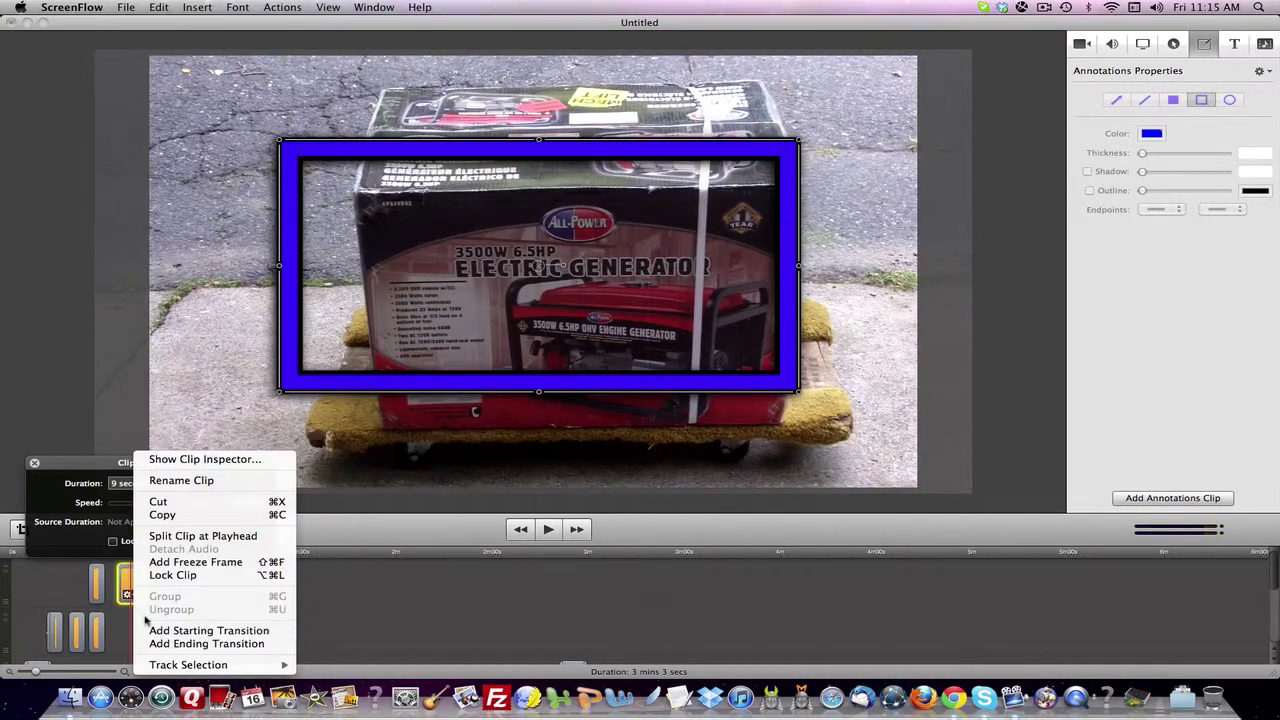
key(Escape)
- Add an ending transition to the rectangle clip and preview the fade
right_click(131, 595)
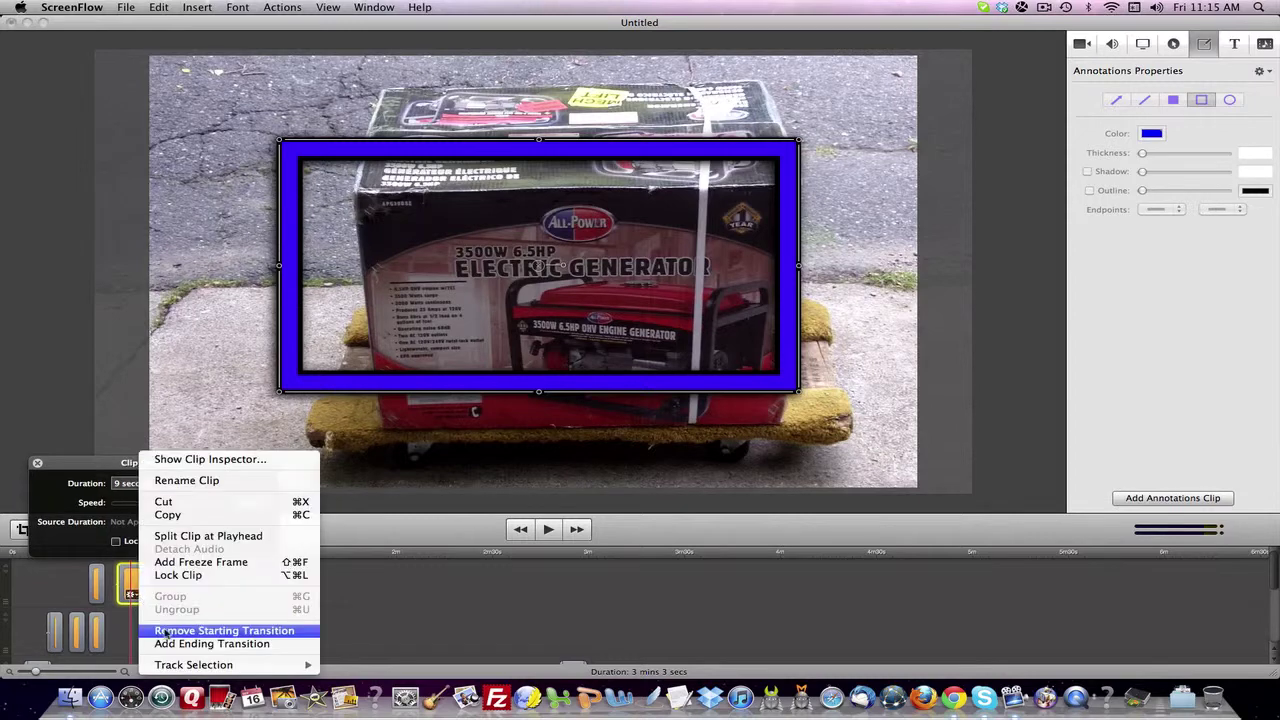
click(166, 648)
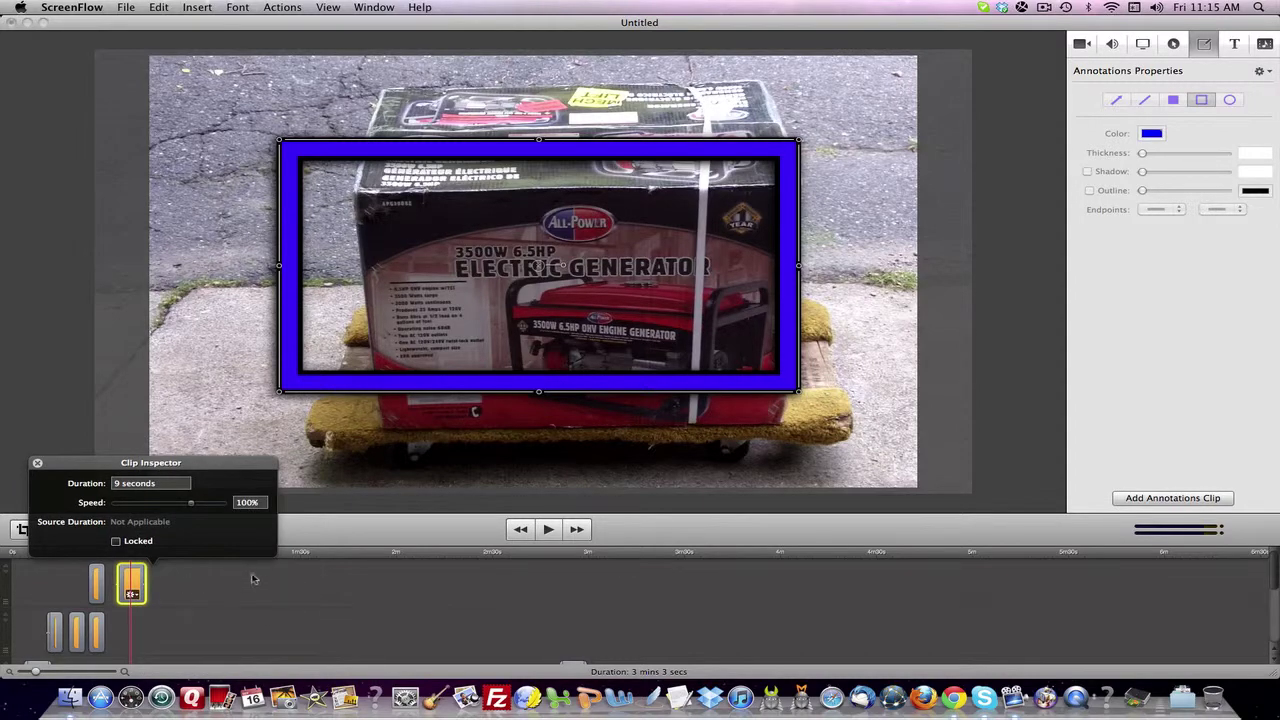
click(548, 529)
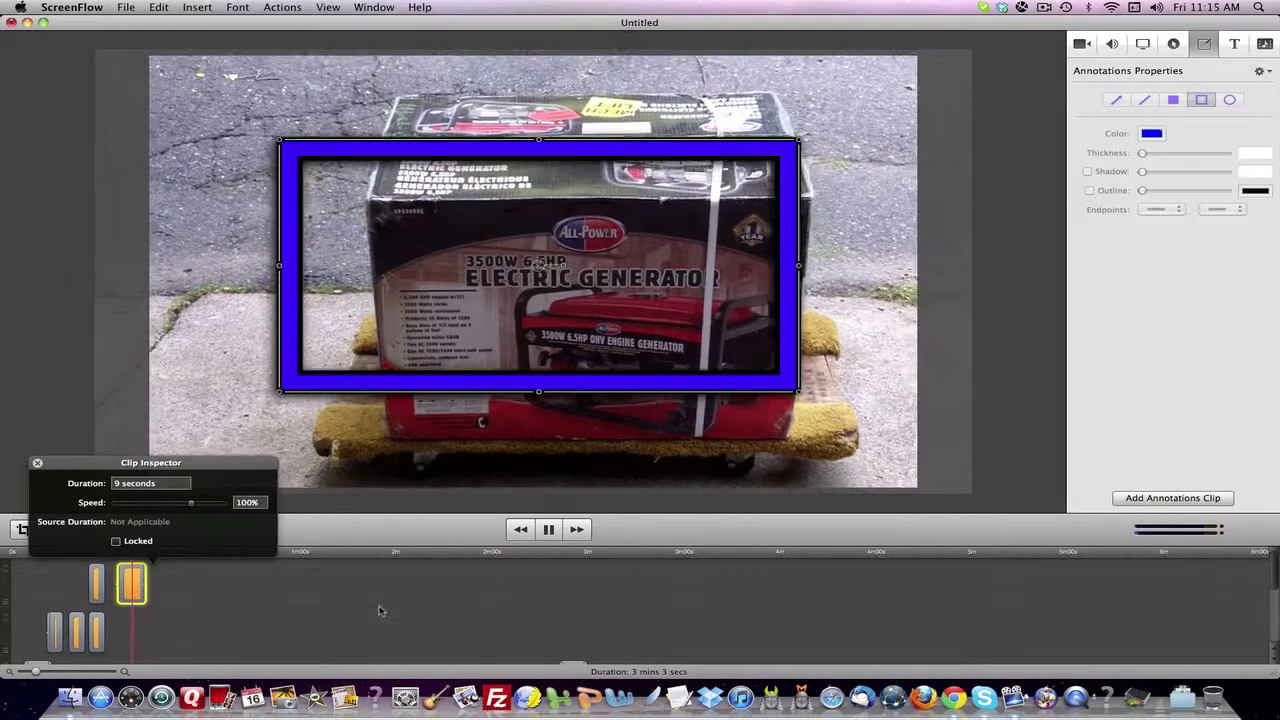
click(37, 463)
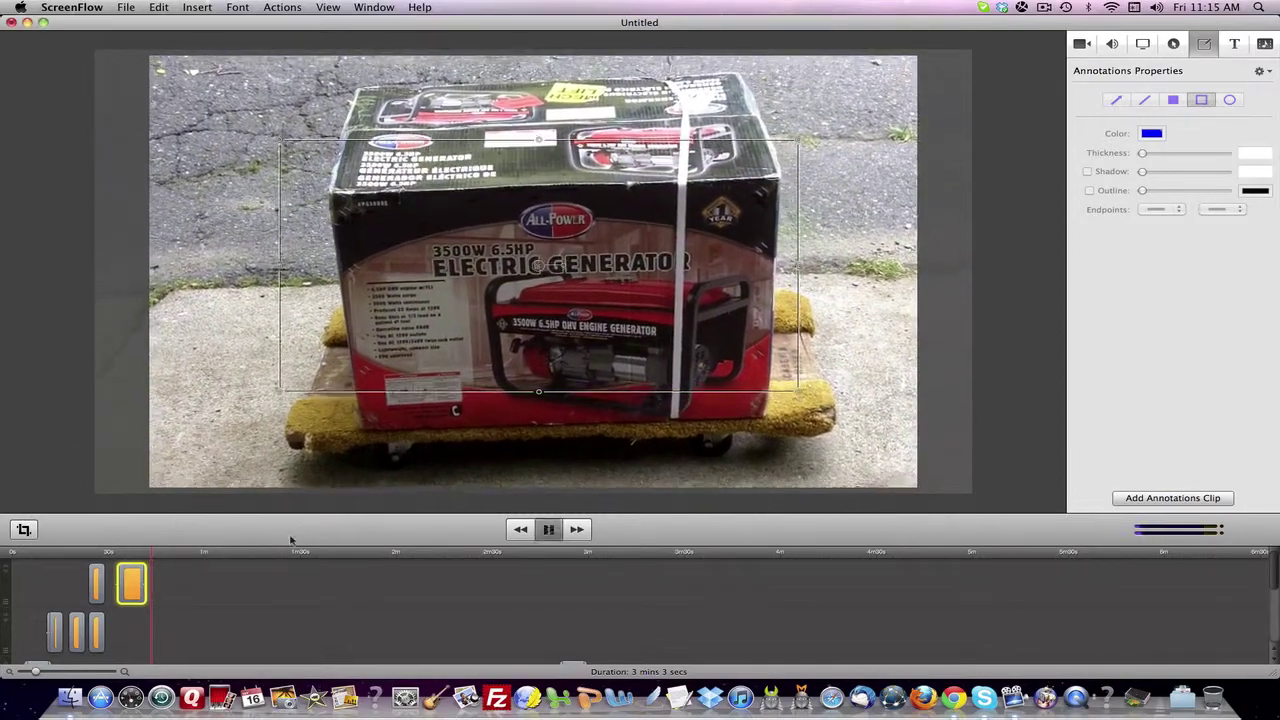
key(space)
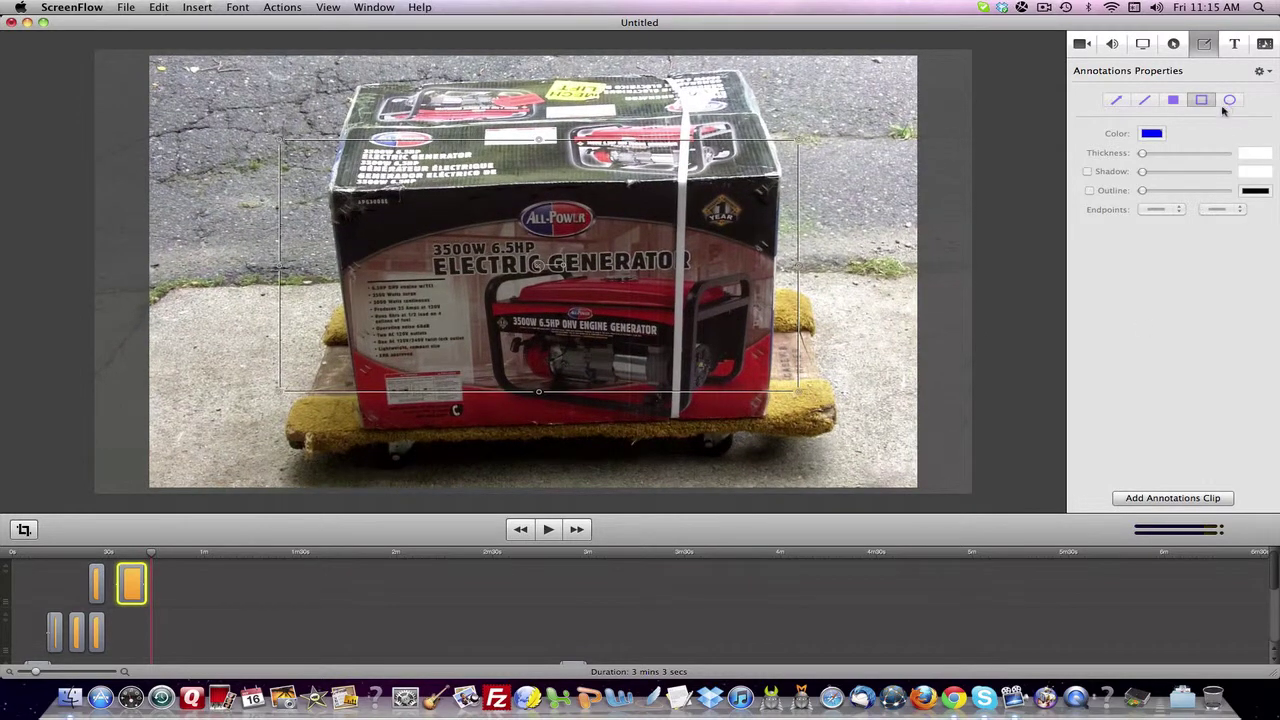
- Add another annotations clip and draw a blue ellipse around the generator box
click(1173, 498)
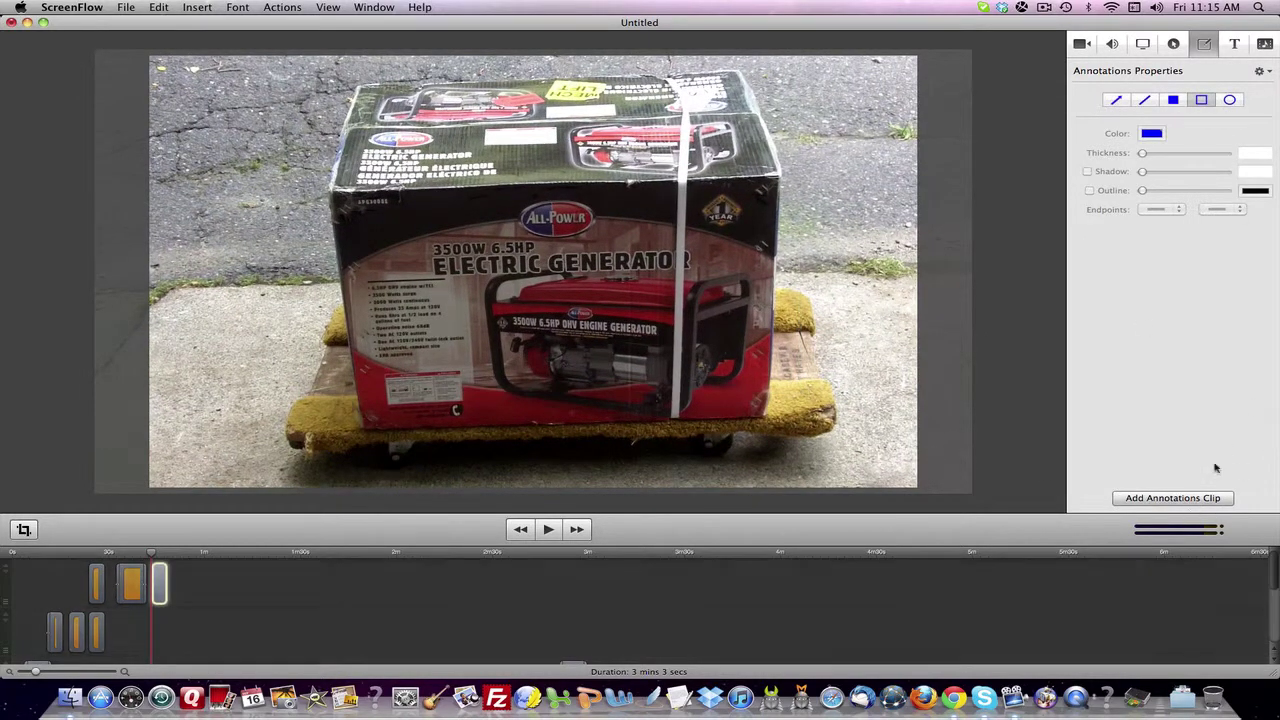
click(1231, 101)
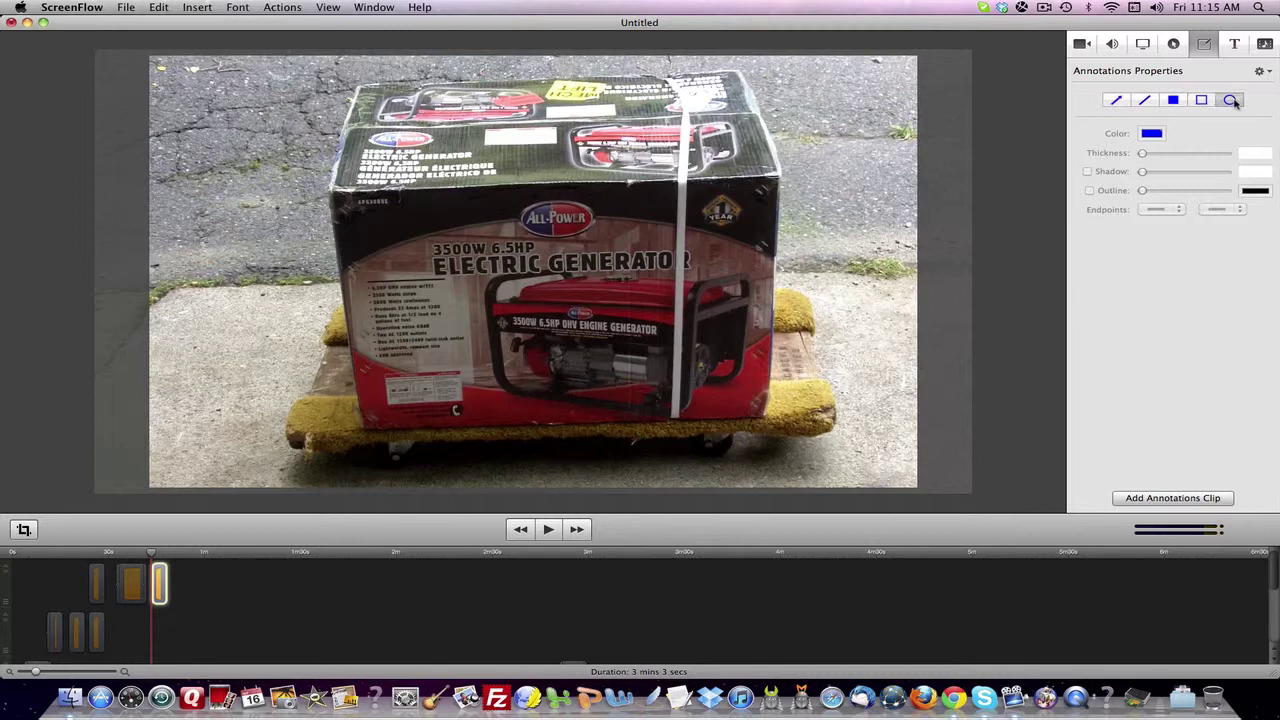
mouse_move(280, 117)
mouse_down()
mouse_move(614, 325)
mouse_move(800, 368)
mouse_move(786, 438)
mouse_up()
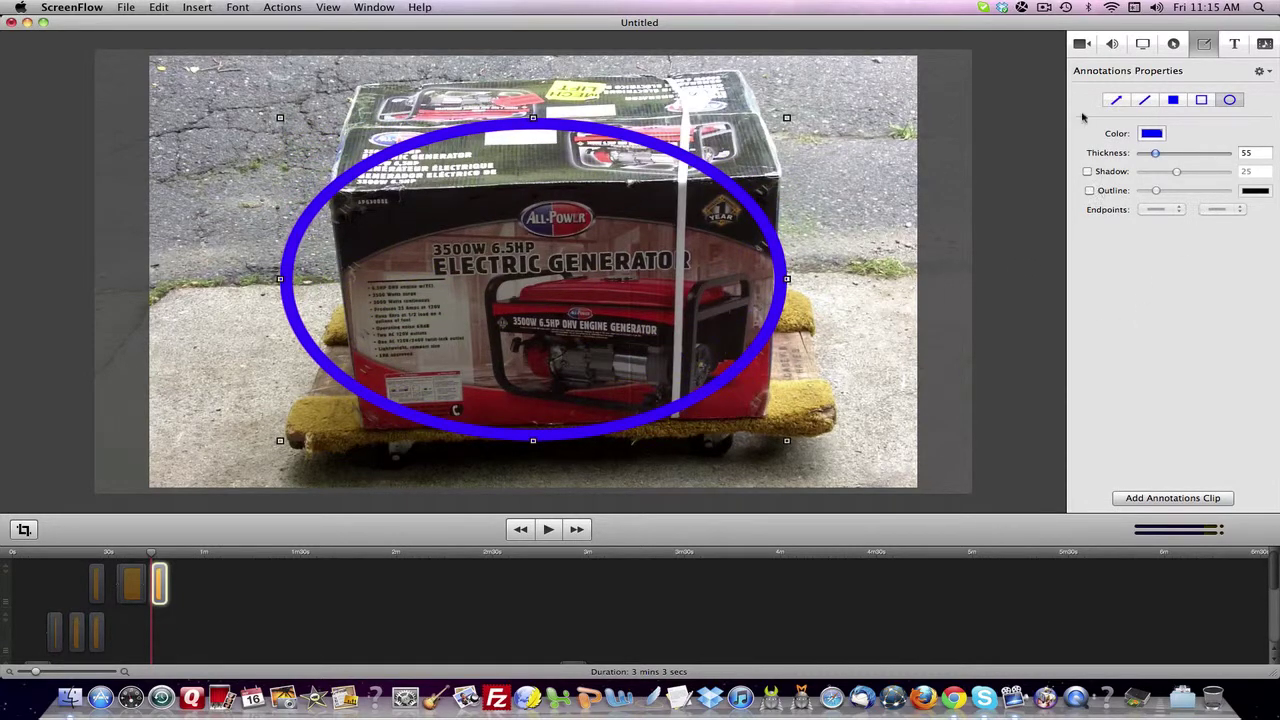
- Set the ellipse to thickness 26 with shadow 25 and a dark outline, then preview it
mouse_move(1155, 154)
mouse_down()
mouse_move(1168, 157)
mouse_move(1148, 155)
mouse_up()
click(1089, 172)
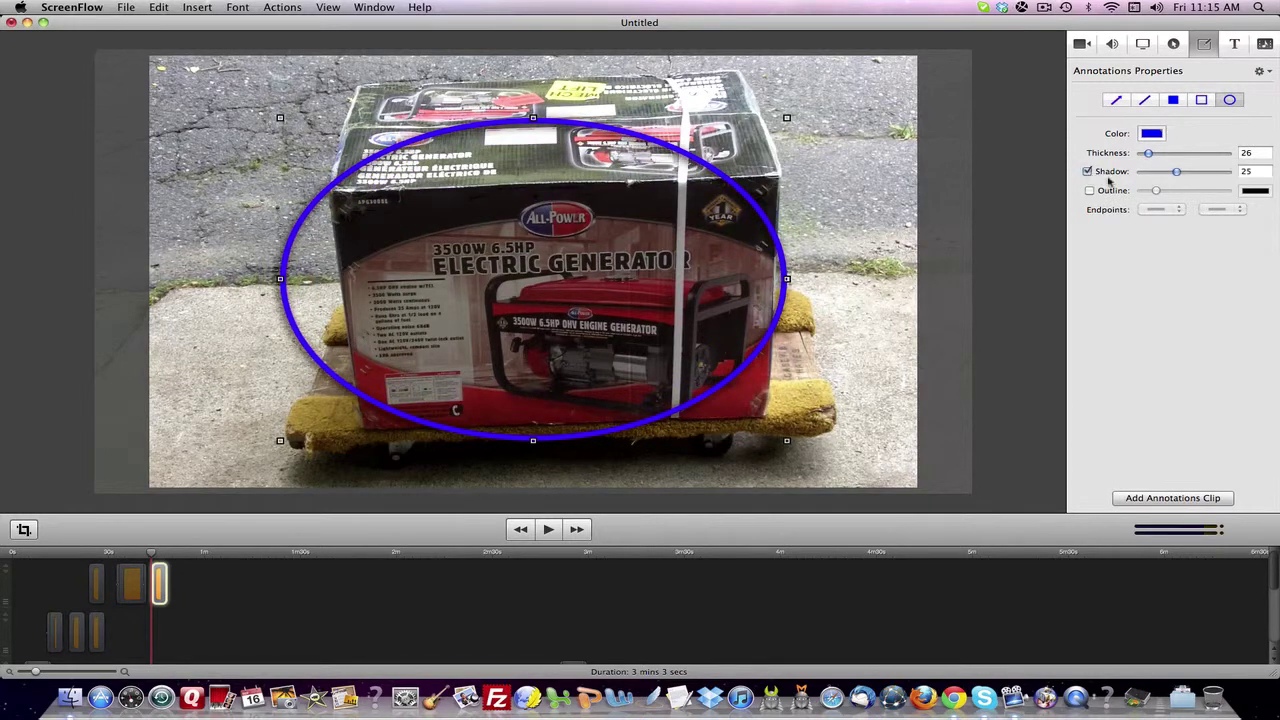
click(1090, 192)
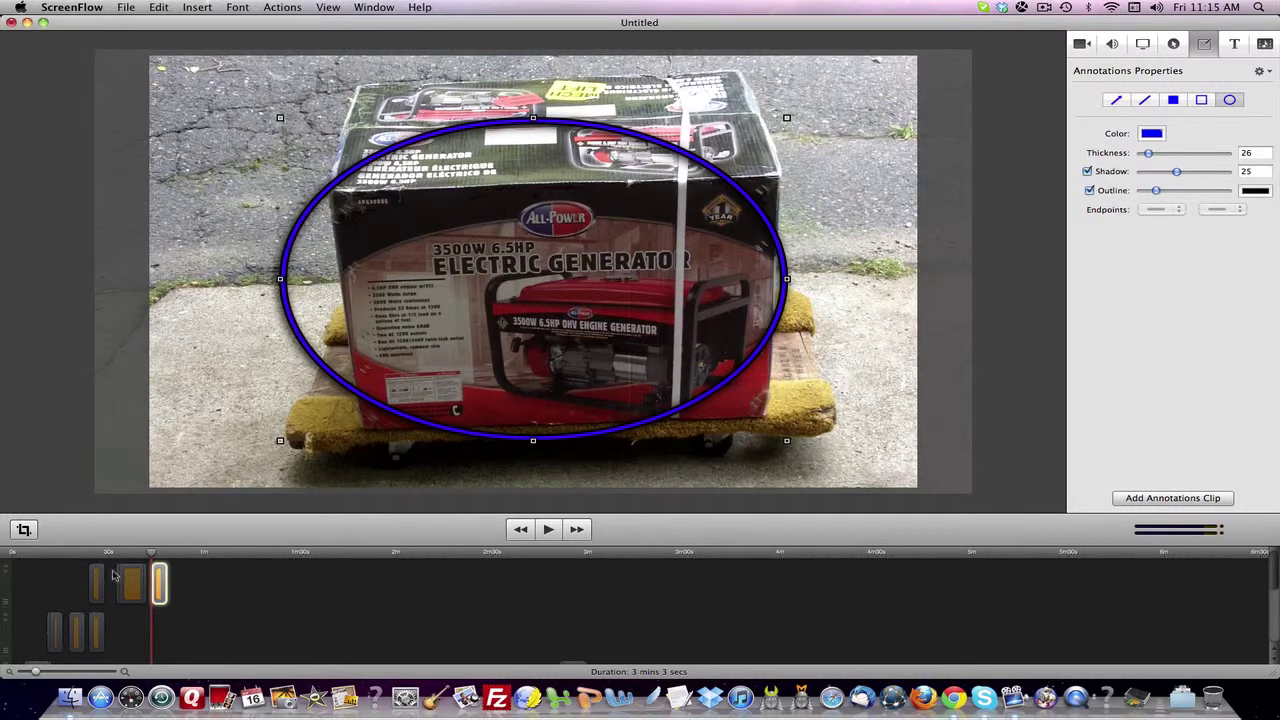
click(155, 567)
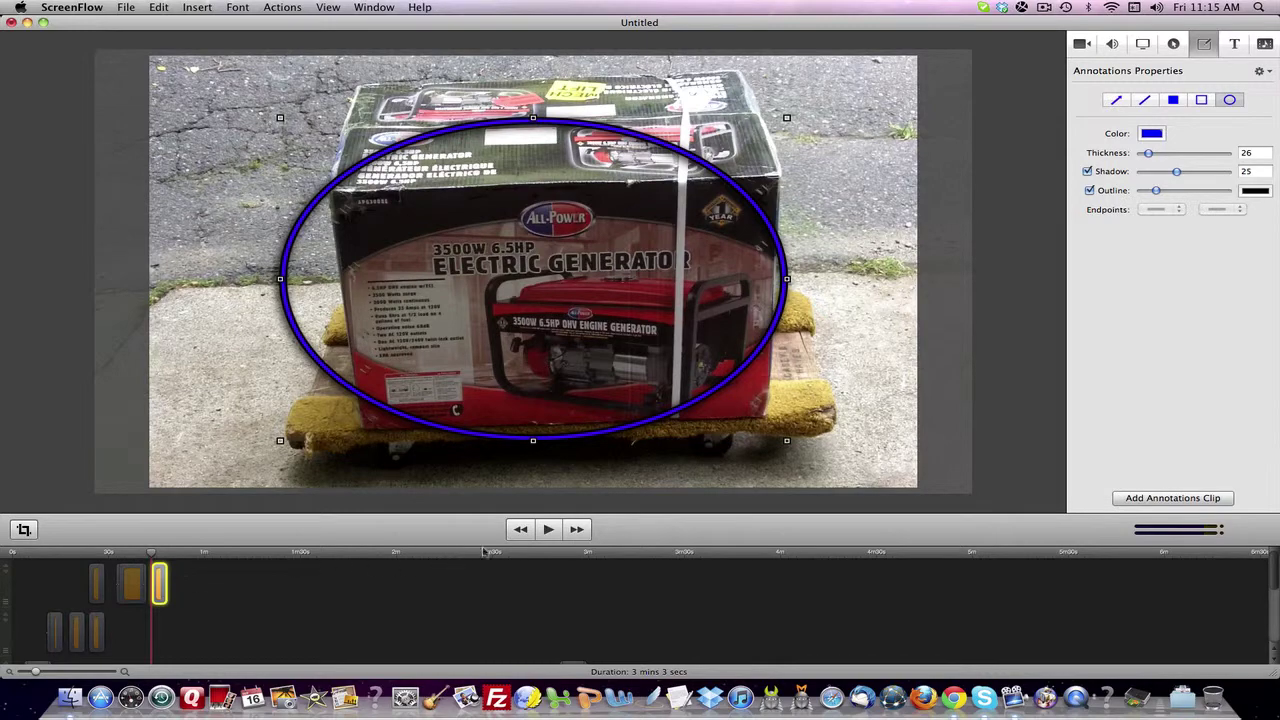
click(547, 530)
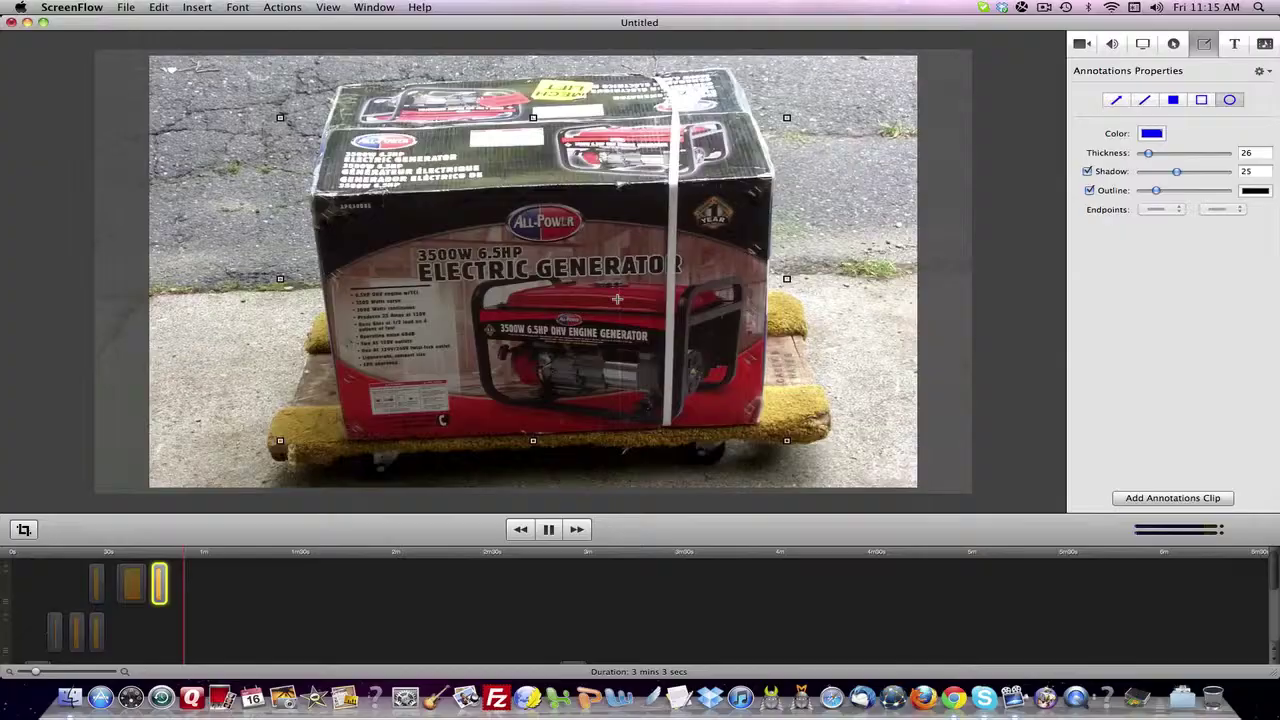
- Rewind to the start and trim the ellipse clip to about 5 seconds
key(space)
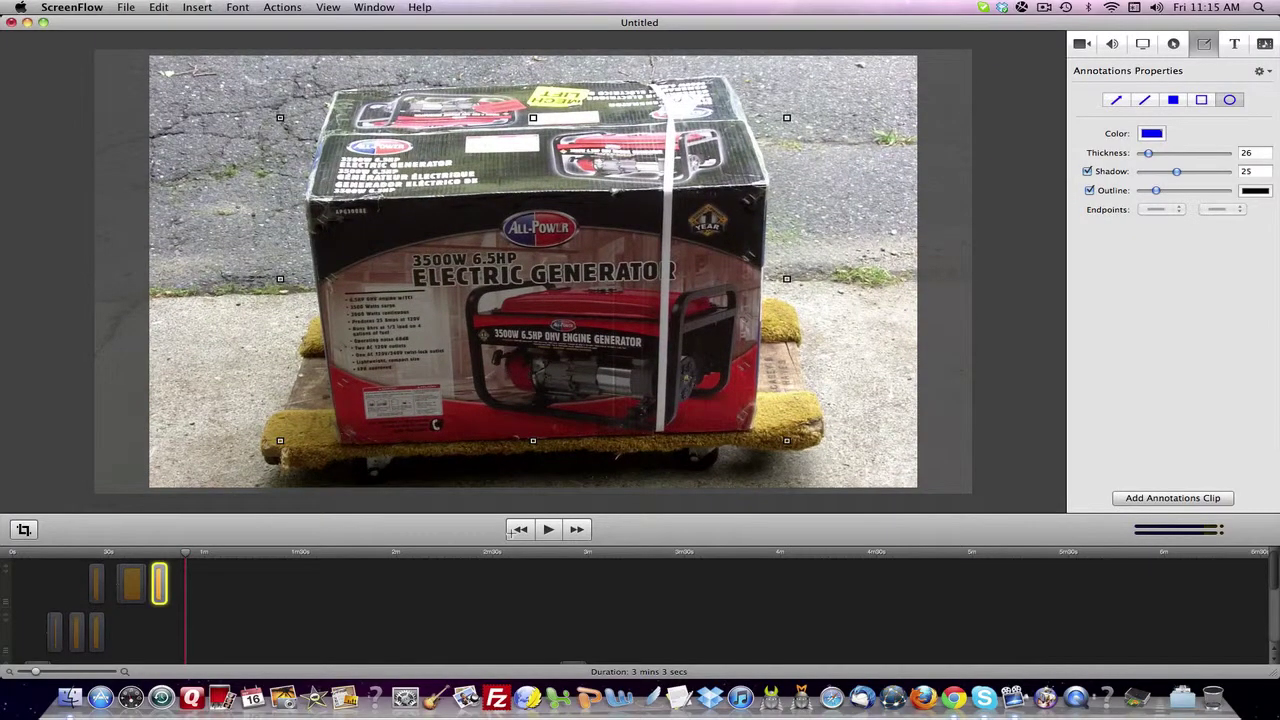
click(512, 532)
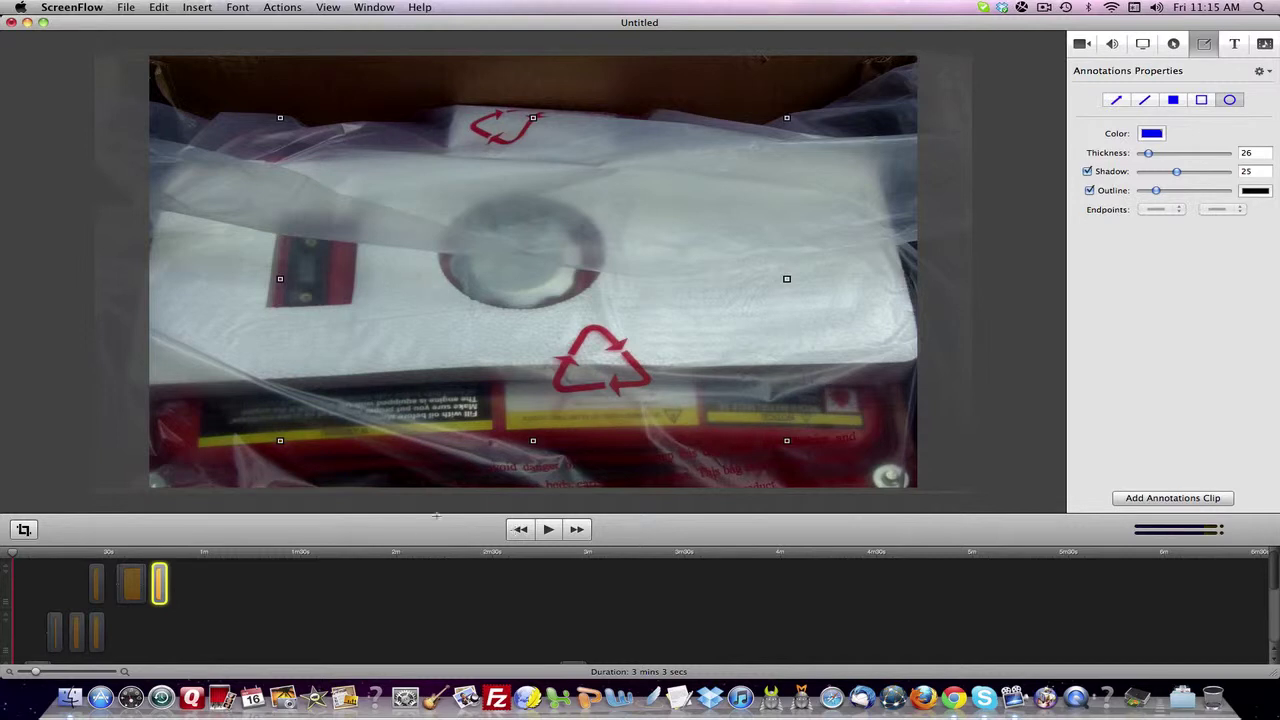
mouse_move(166, 584)
mouse_down()
mouse_move(303, 584)
mouse_move(168, 582)
mouse_move(206, 582)
mouse_up()
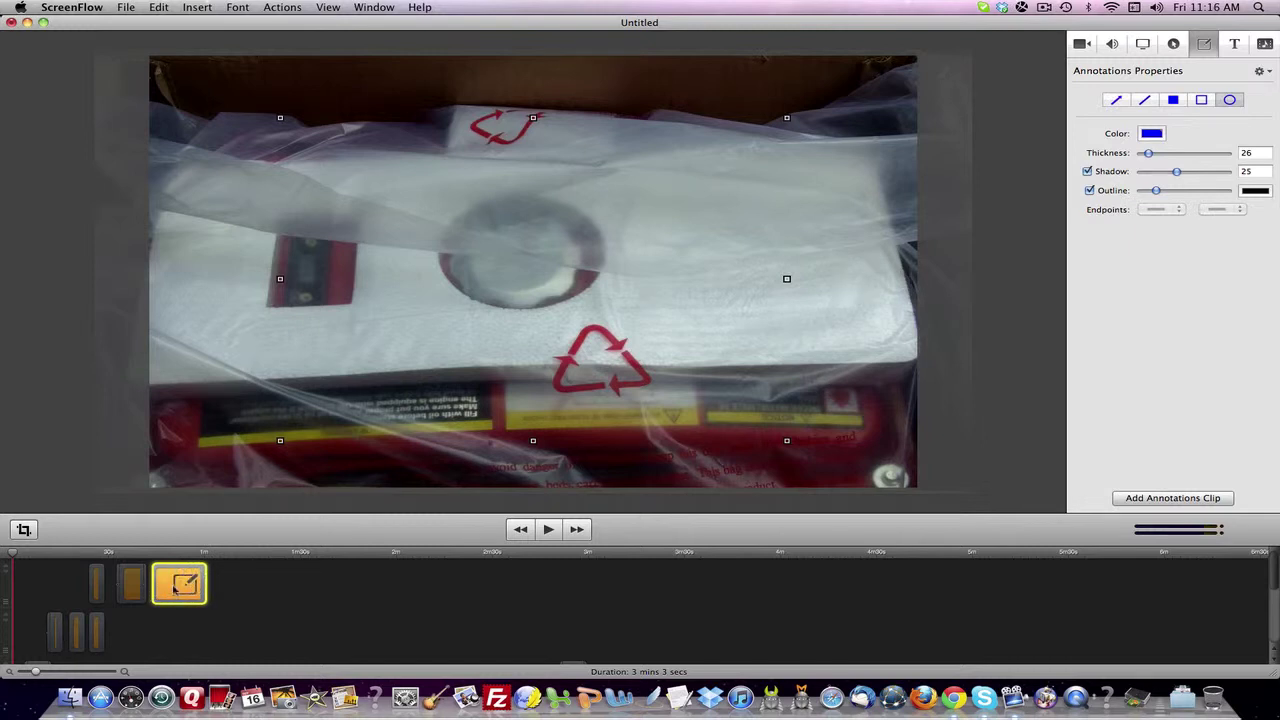
drag(207, 580, 164, 584)
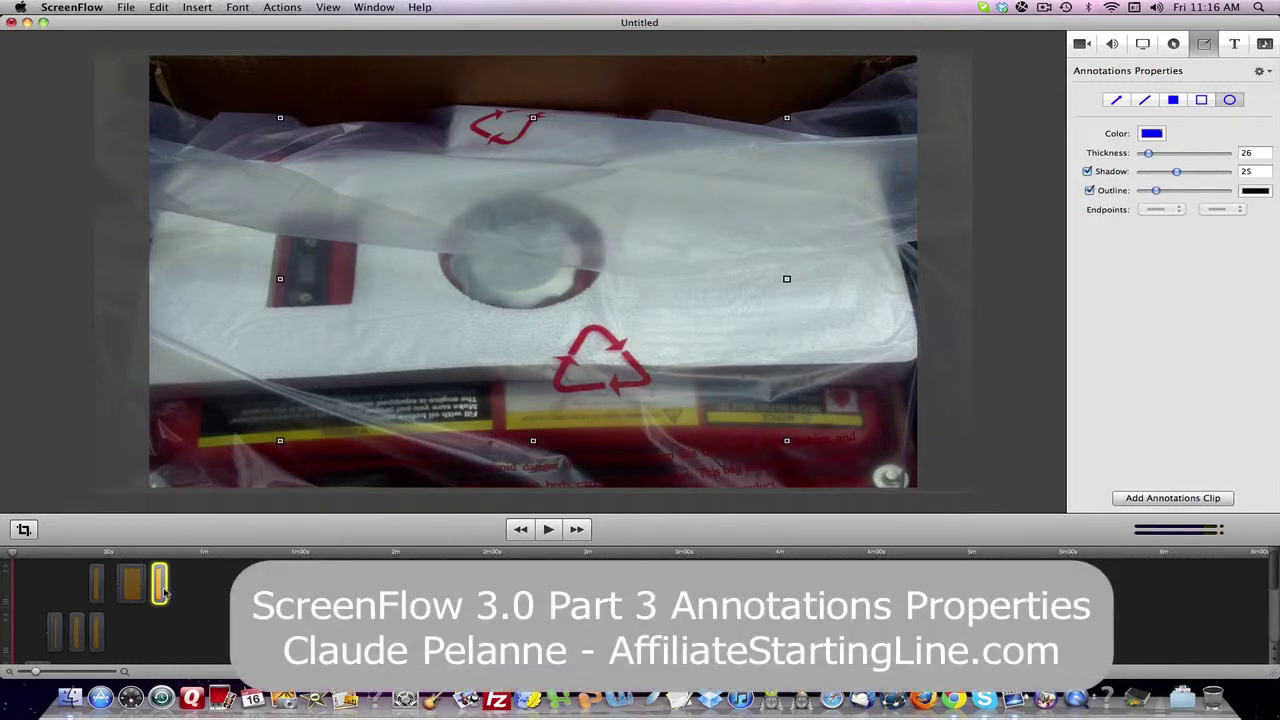